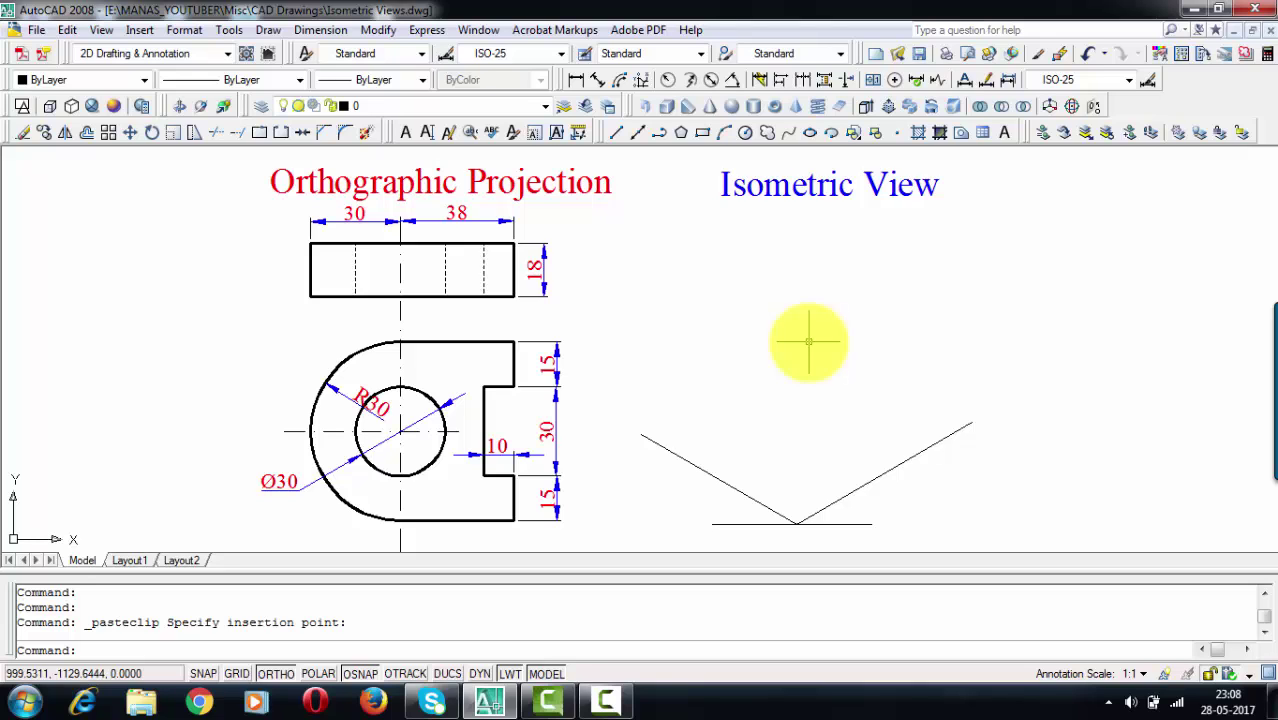
# Examine the dimensions of both orthographic views, including the notched, rounded plan and the rectangular view above it
pyautogui.moveTo(585, 272); pyautogui.dragTo(750, 262, button='middle')
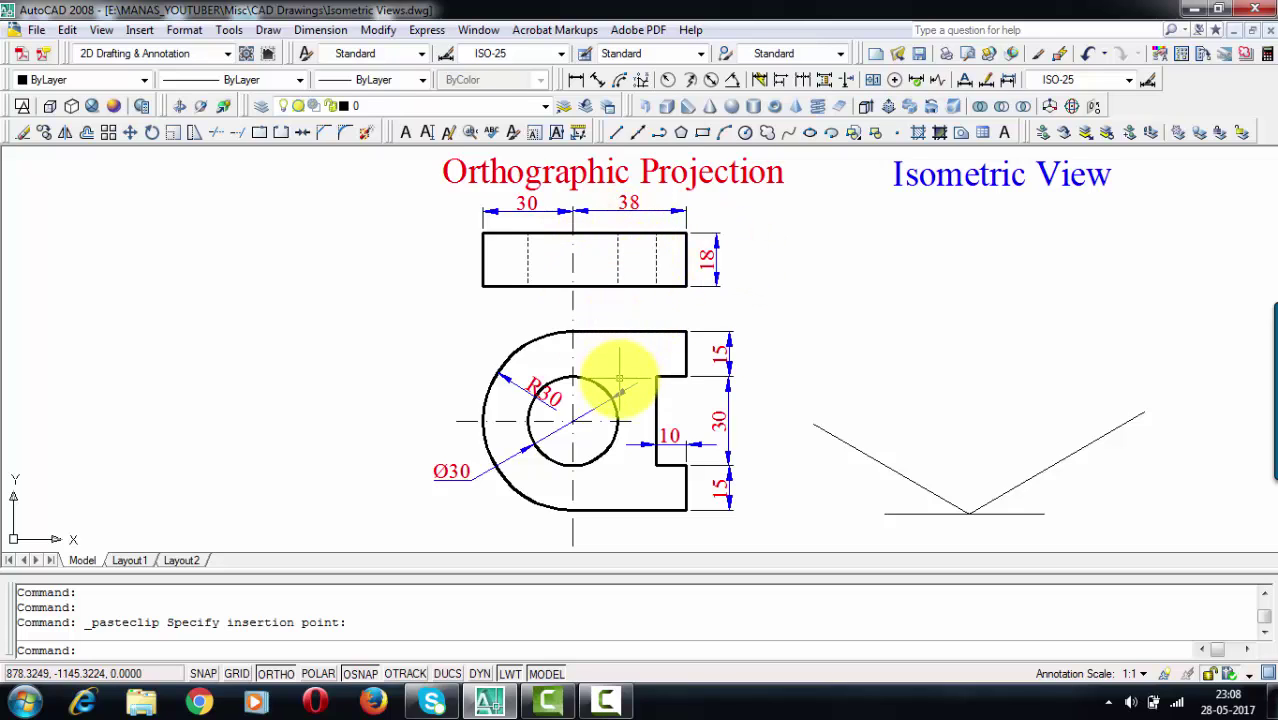
pyautogui.scroll(2, 619, 380)
pyautogui.moveTo(613, 371); pyautogui.dragTo(606, 310, button='middle')
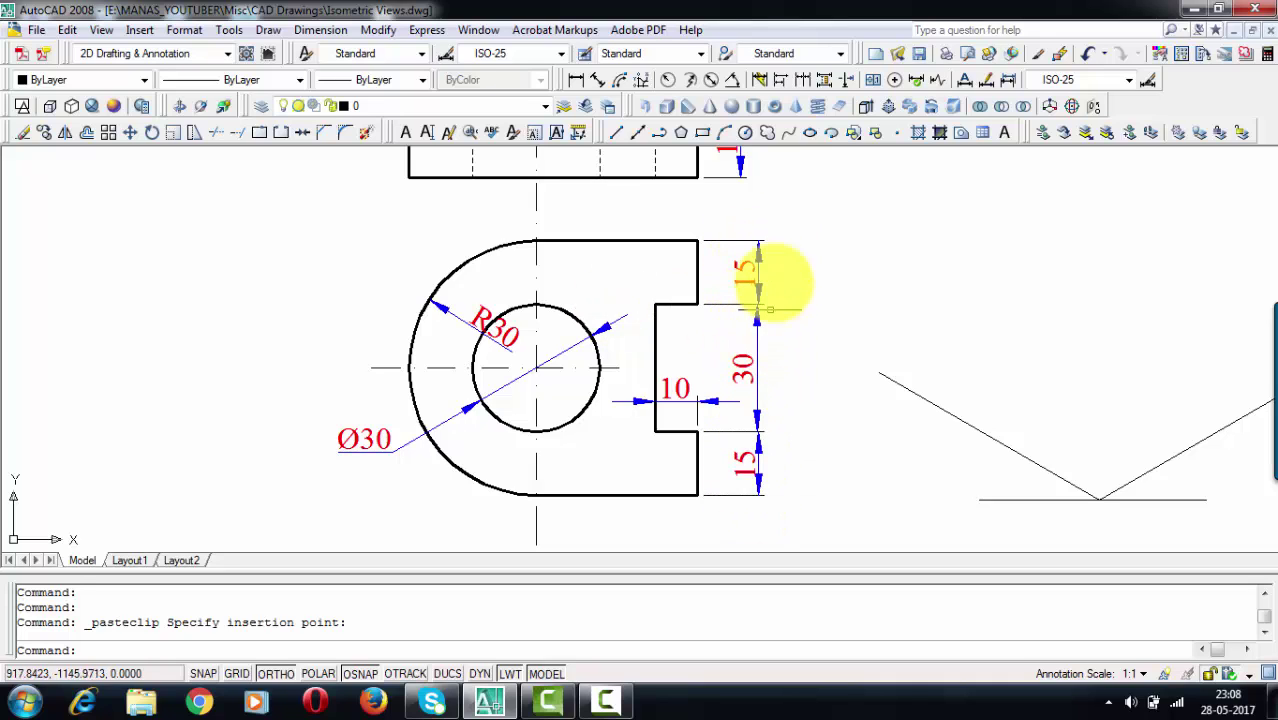
pyautogui.moveTo(776, 228); pyautogui.dragTo(793, 382, button='middle')
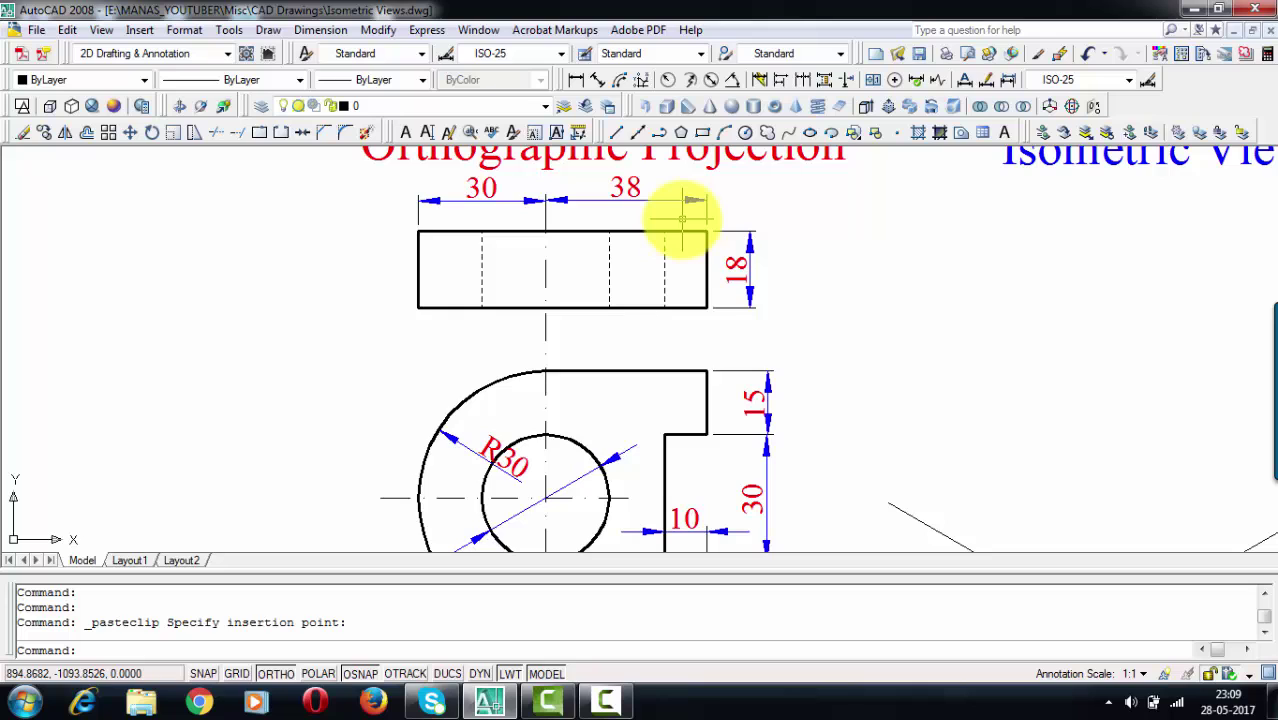
pyautogui.moveTo(776, 362); pyautogui.dragTo(719, 205, button='middle')
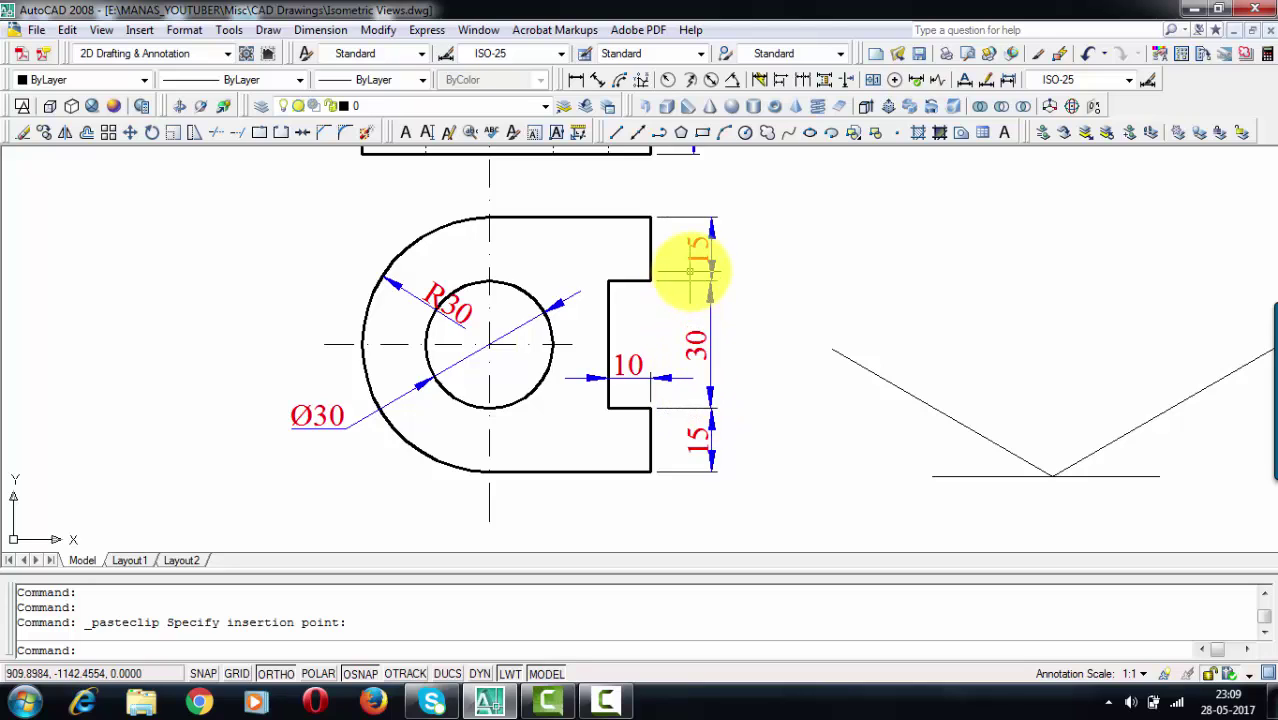
pyautogui.moveTo(762, 290); pyautogui.dragTo(585, 272, button='middle')
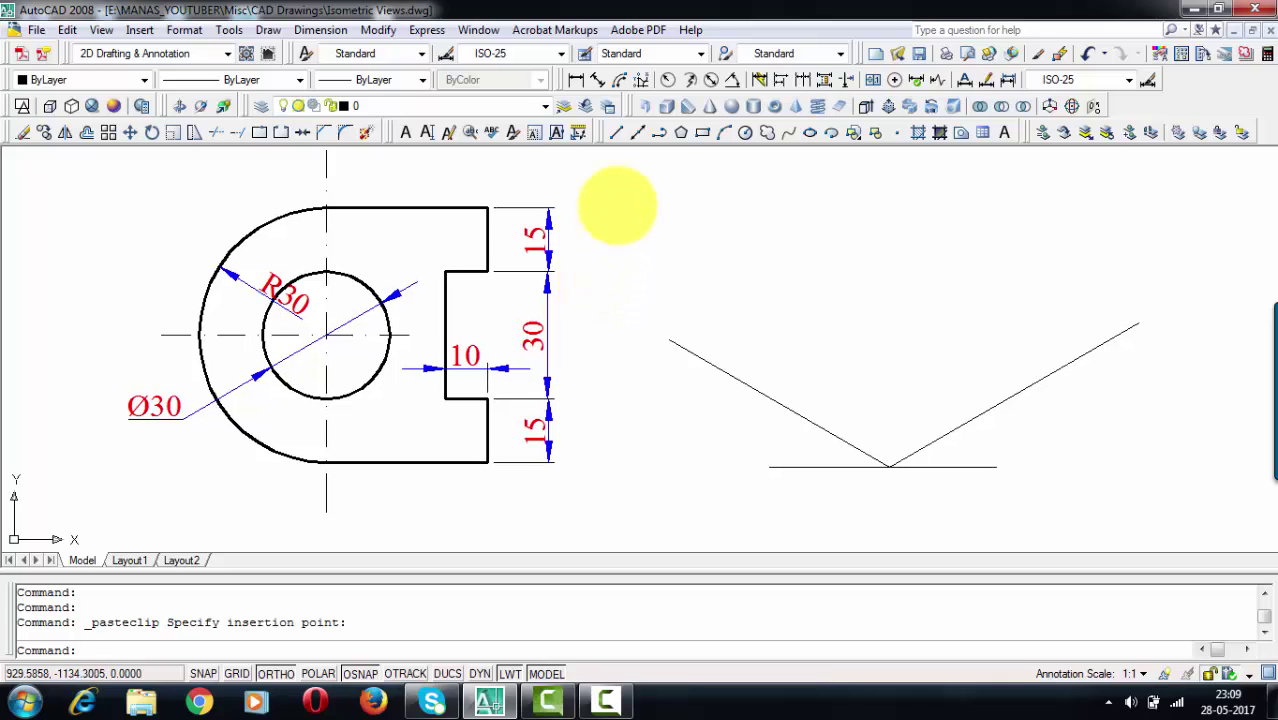
# Check the lengths of the two inclined isometric base lines with temporary aligned dimensions, discarding each one
pyautogui.click(598, 80)
pyautogui.press('Return')
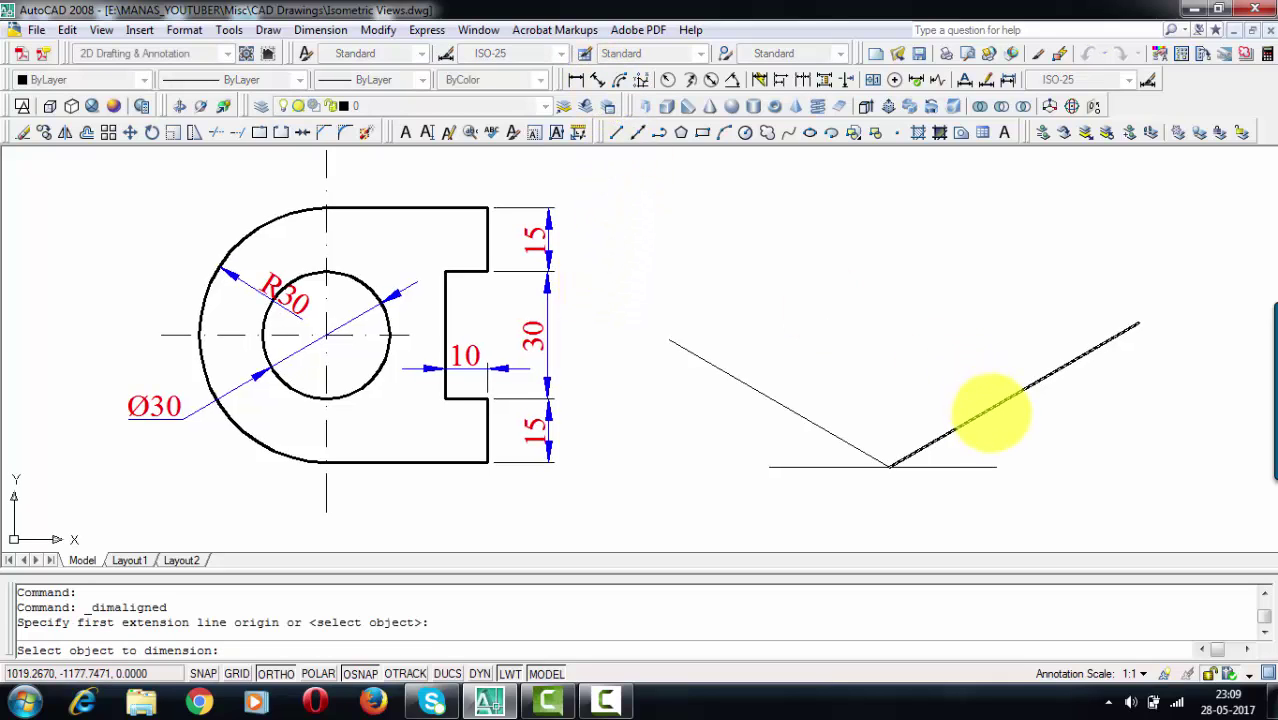
pyautogui.click(990, 408)
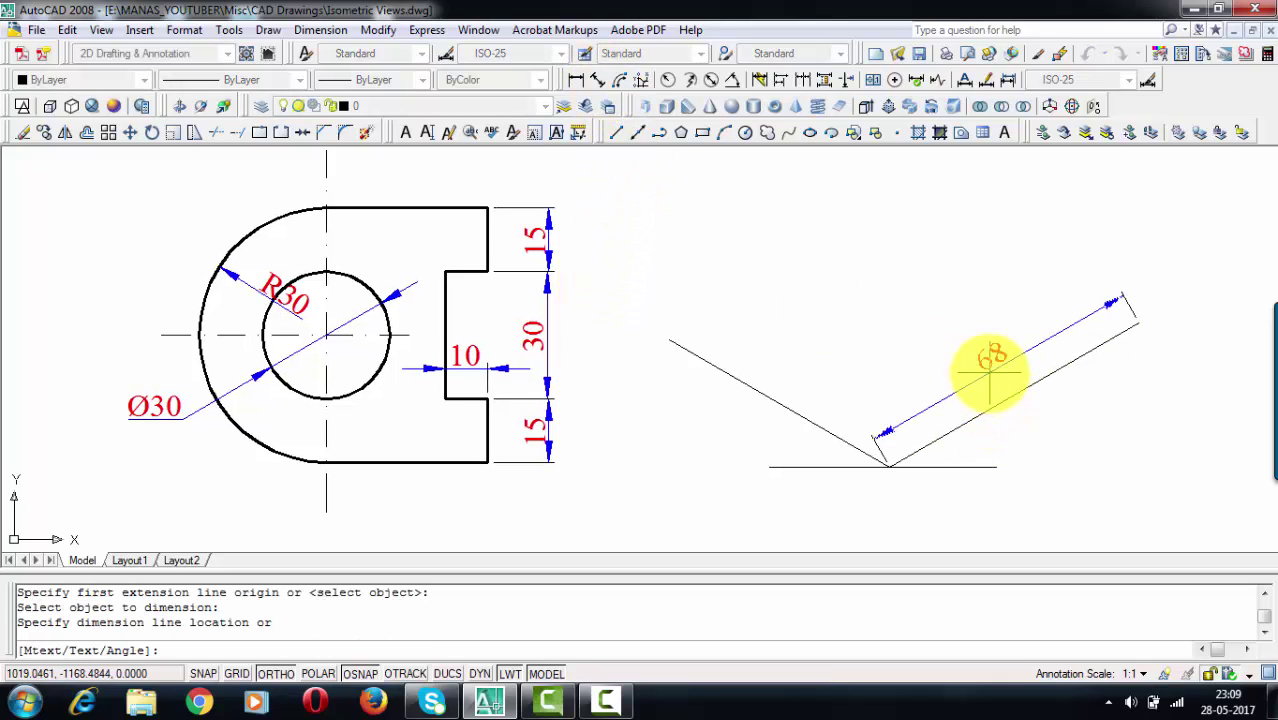
pyautogui.press('Escape')
pyautogui.click(598, 80)
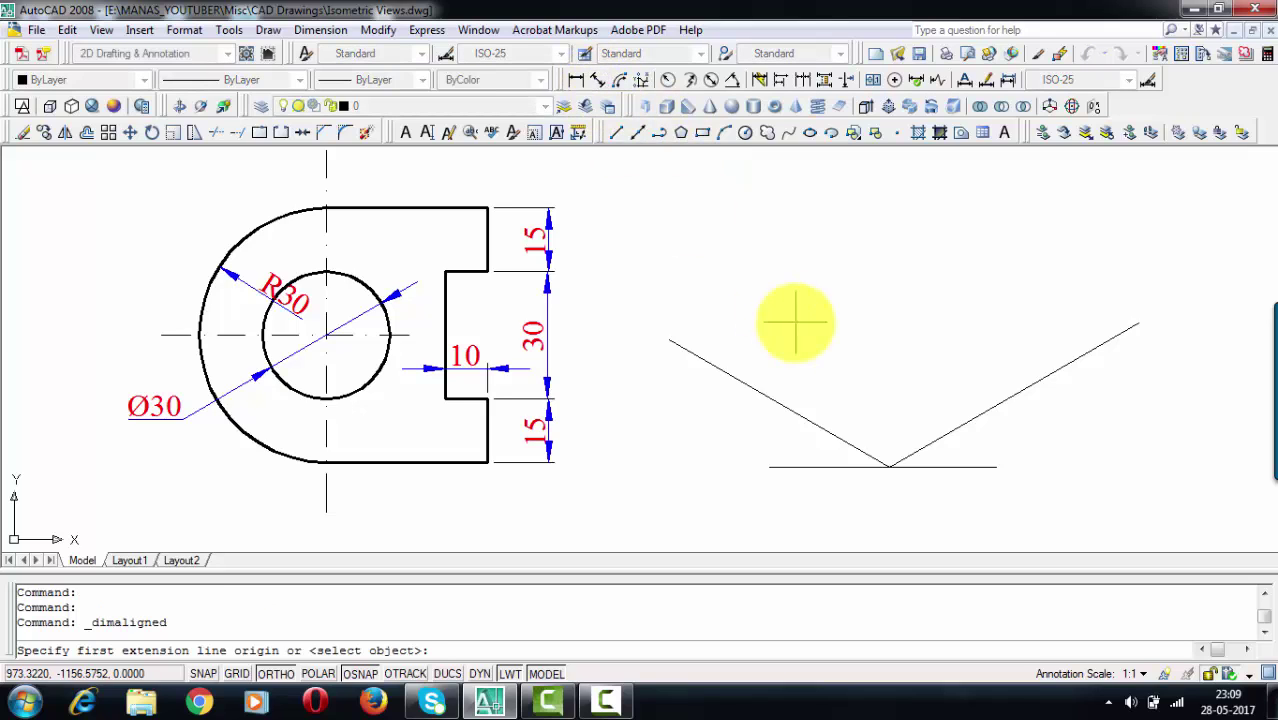
pyautogui.press('Return')
pyautogui.click(783, 402)
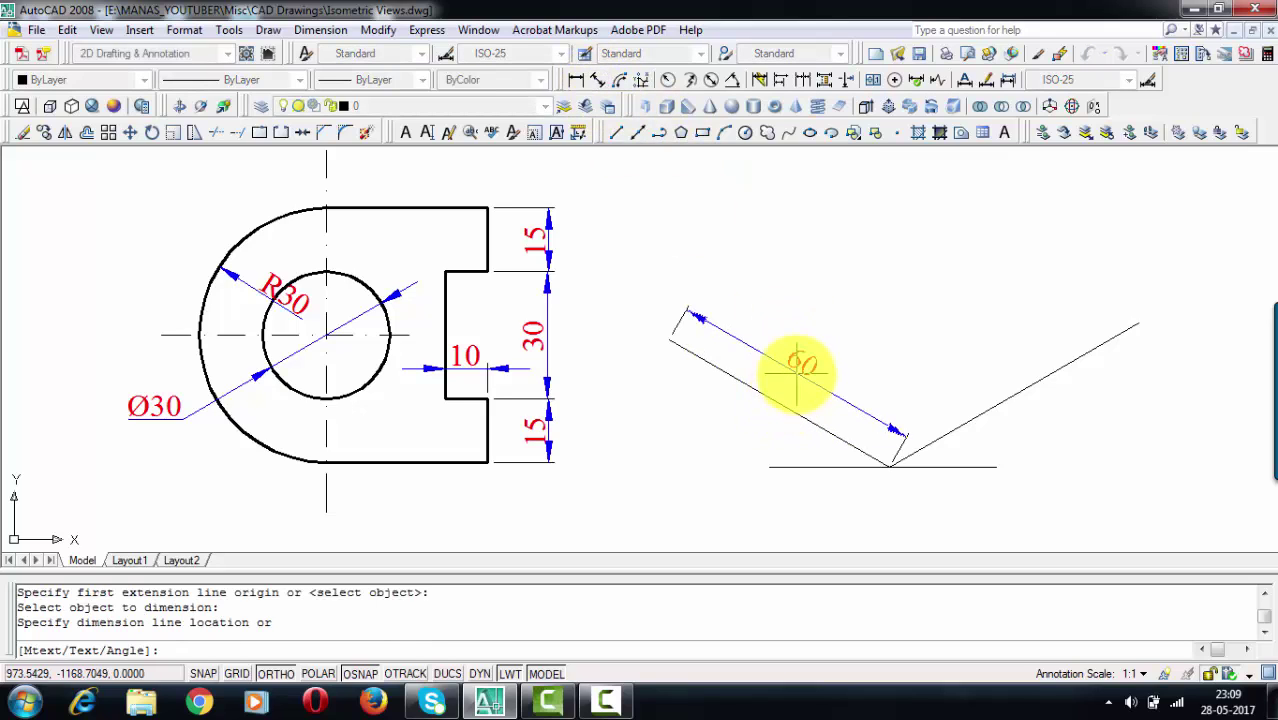
pyautogui.click(797, 372)
pyautogui.hotkey('ctrl', 'z')
# Examine the block's thickness, hole, rounded end and notch in the orthographic views, comparing the hidden lines with the plan
pyautogui.moveTo(645, 308); pyautogui.dragTo(710, 472, button='middle')
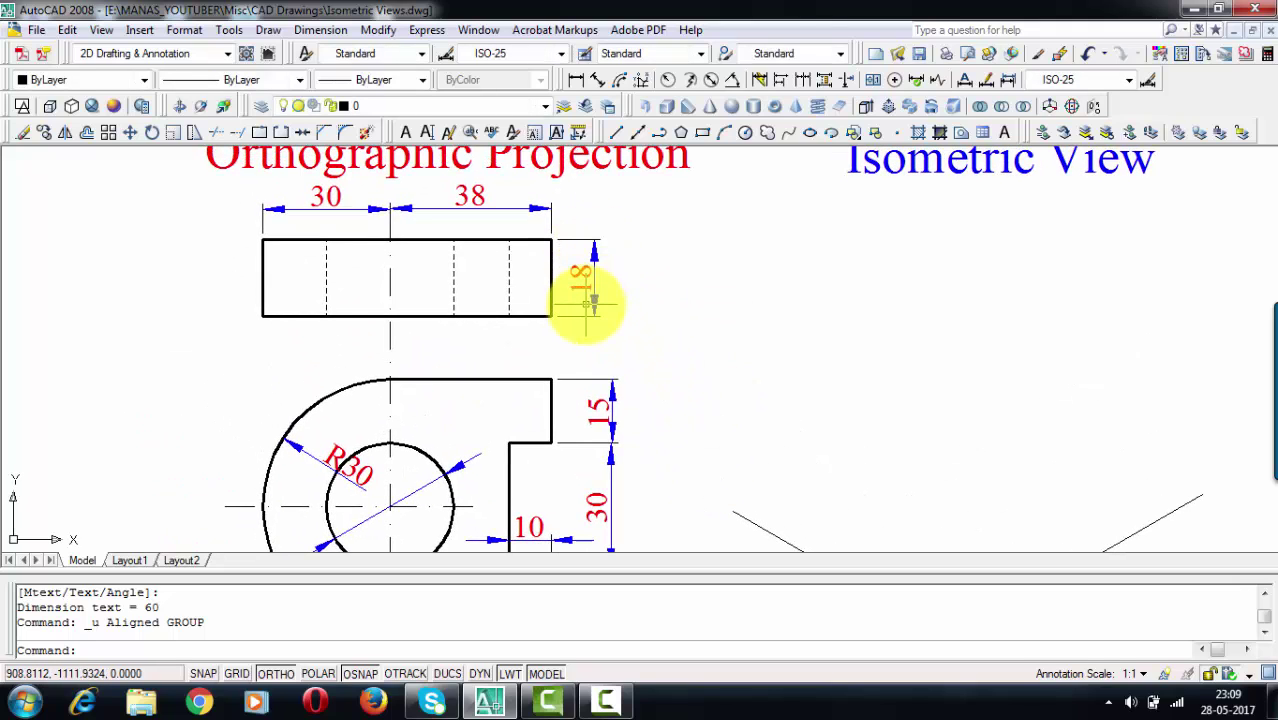
pyautogui.moveTo(593, 334)
pyautogui.mouseDown(button='middle')
pyautogui.moveTo(733, 314)
pyautogui.moveTo(741, 291)
pyautogui.mouseUp(button='middle')
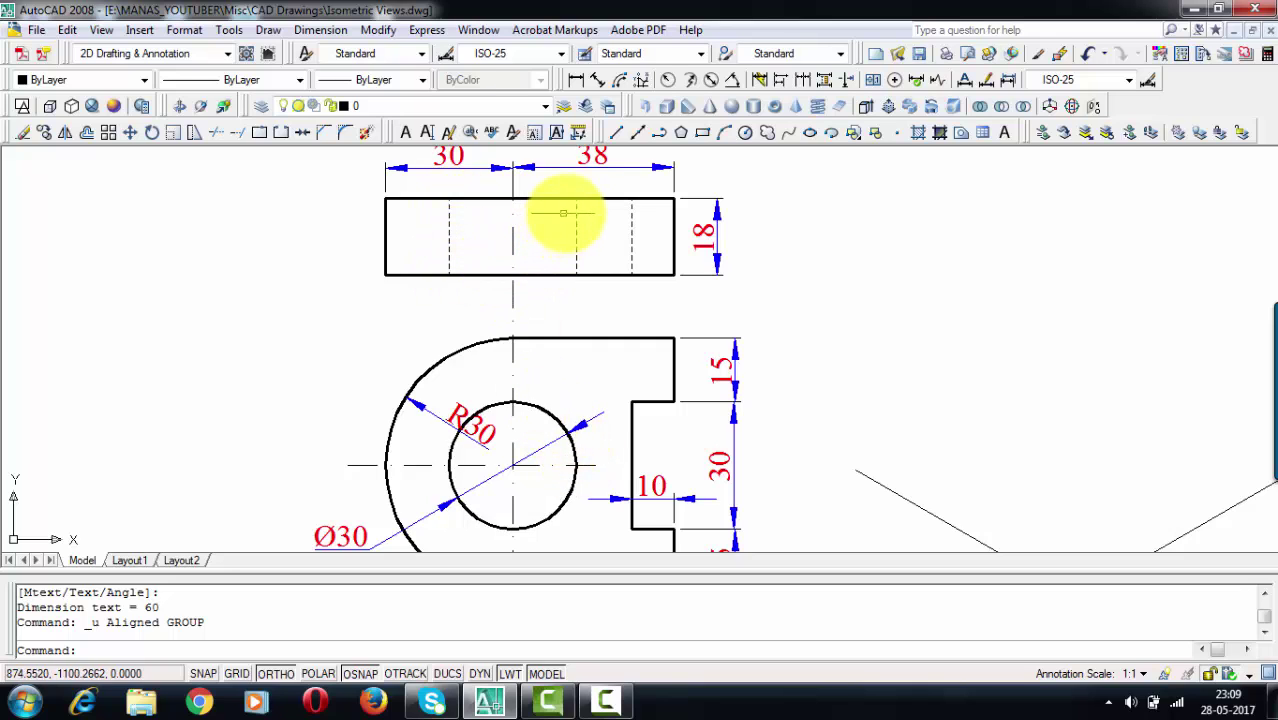
pyautogui.moveTo(590, 385); pyautogui.dragTo(606, 333, button='middle')
pyautogui.scroll(3, 495, 430)
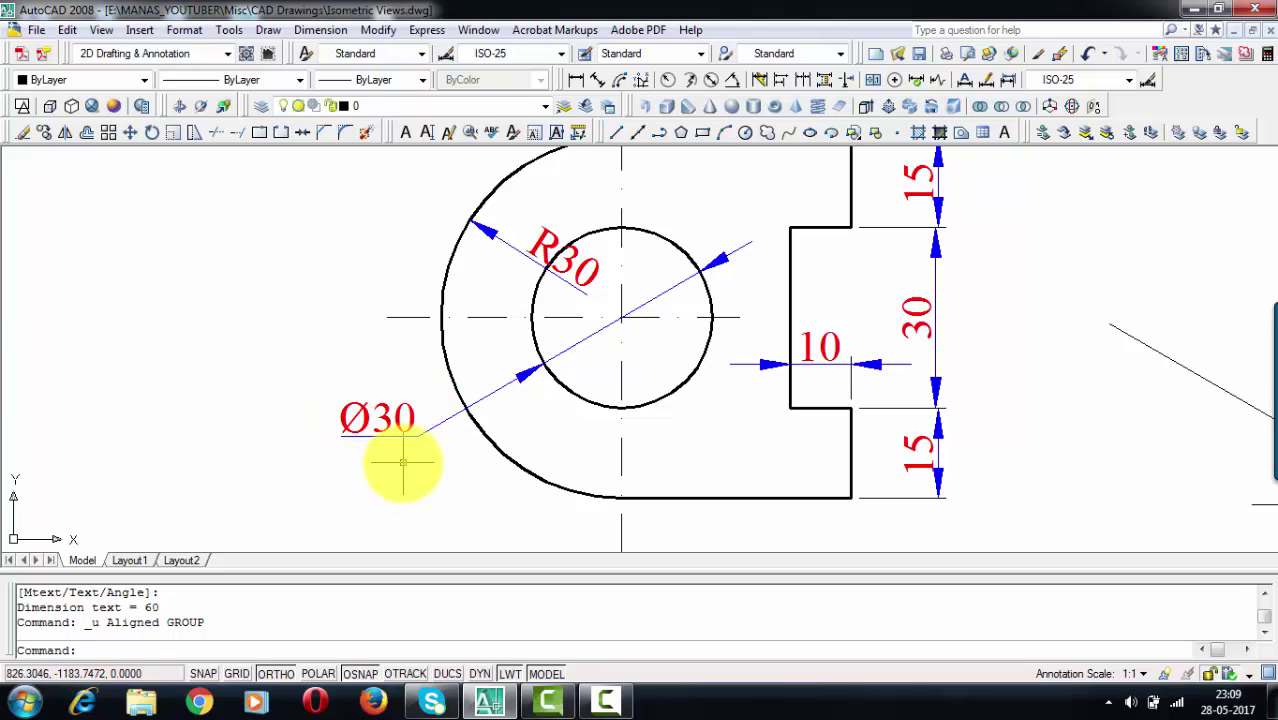
pyautogui.scroll(-4, 398, 460)
pyautogui.moveTo(512, 337); pyautogui.dragTo(499, 371, button='middle')
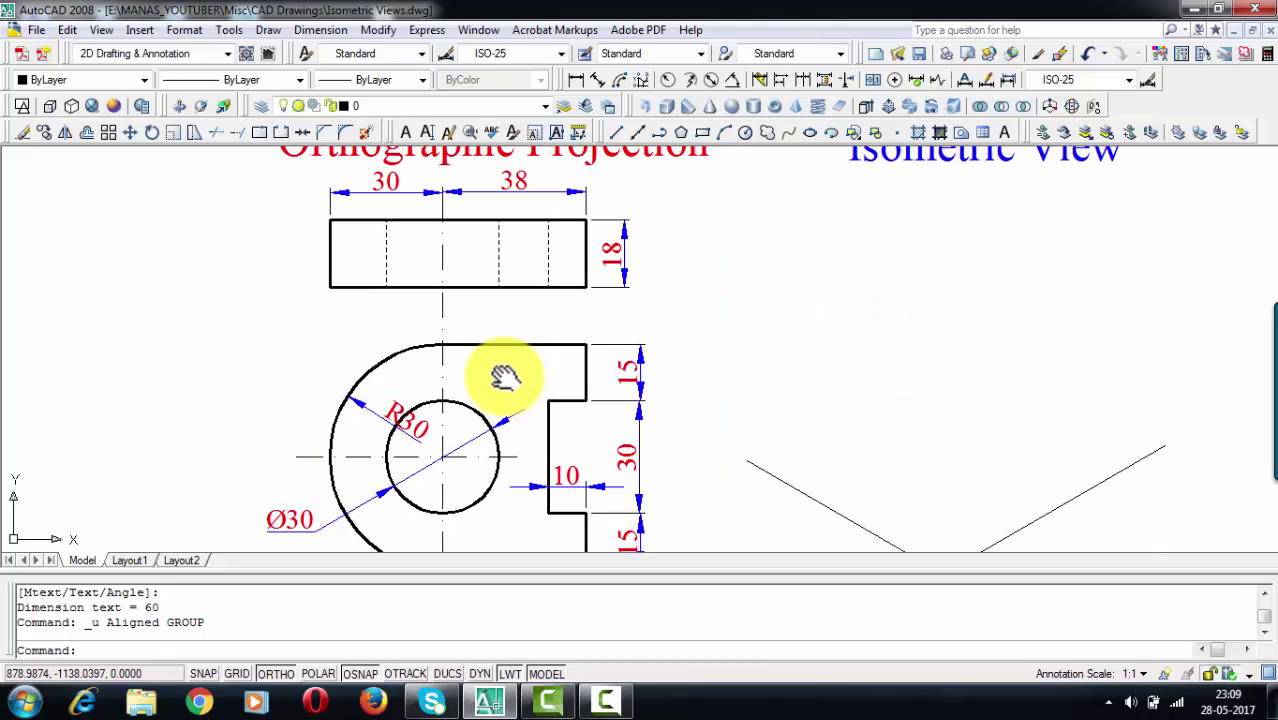
pyautogui.scroll(3, 547, 245)
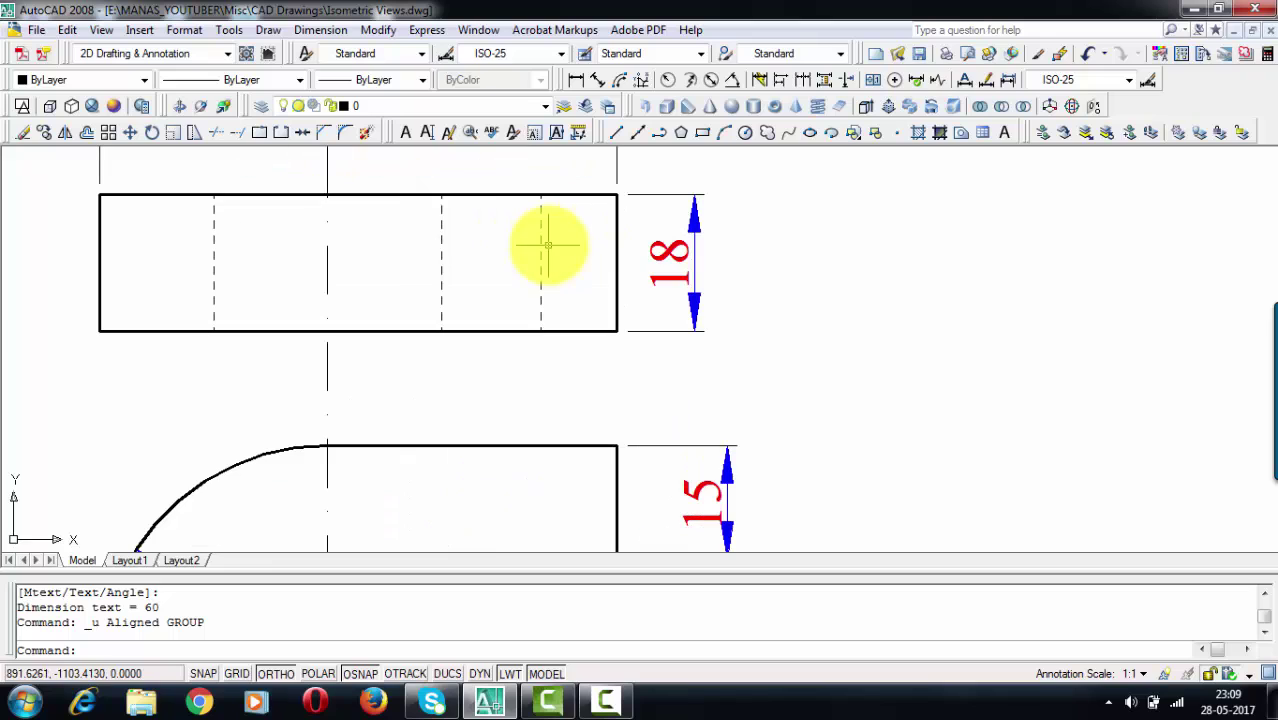
pyautogui.scroll(-2, 541, 270)
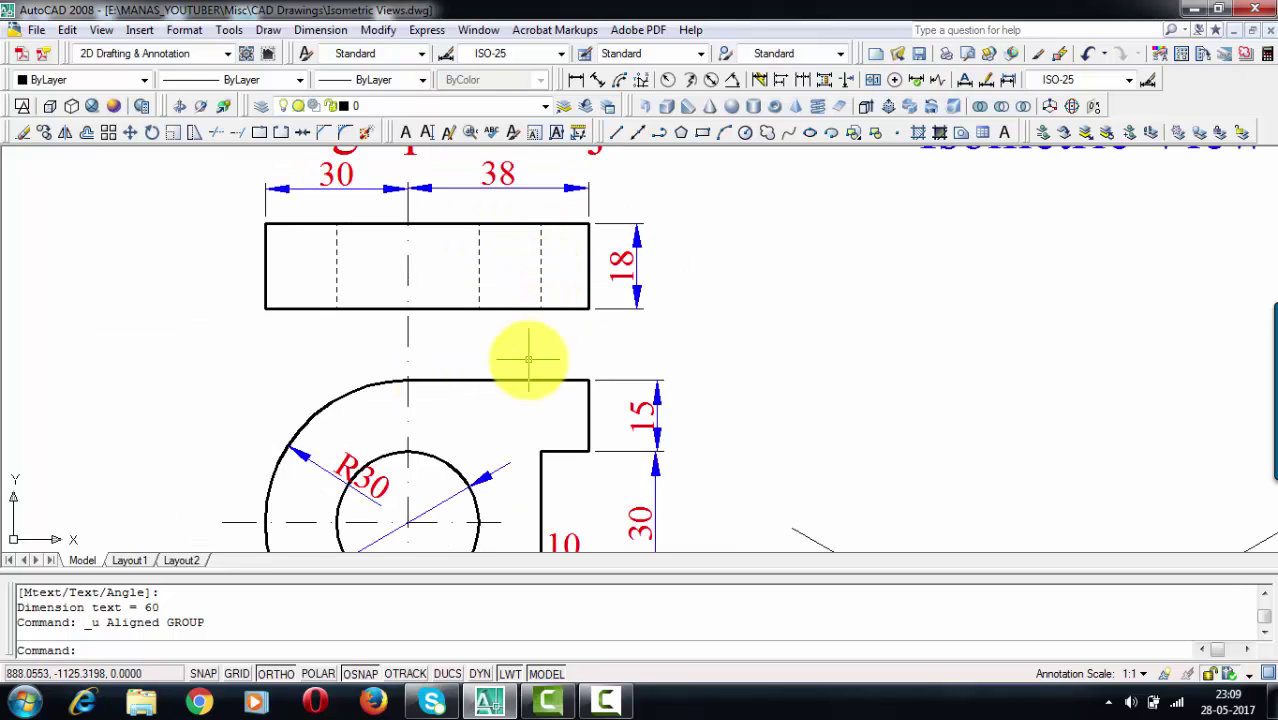
pyautogui.moveTo(531, 428); pyautogui.dragTo(556, 206, button='middle')
pyautogui.scroll(3, 556, 314)
pyautogui.scroll(-2, 559, 411)
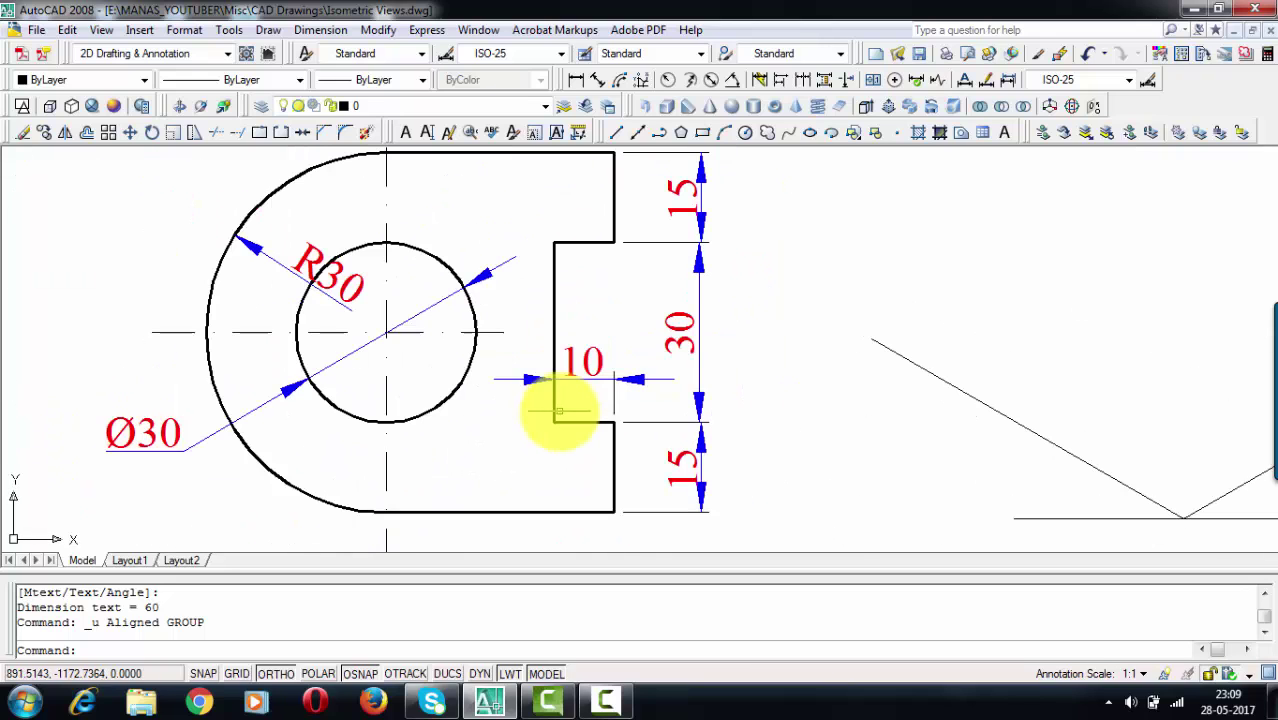
pyautogui.moveTo(562, 422); pyautogui.dragTo(578, 285, button='middle')
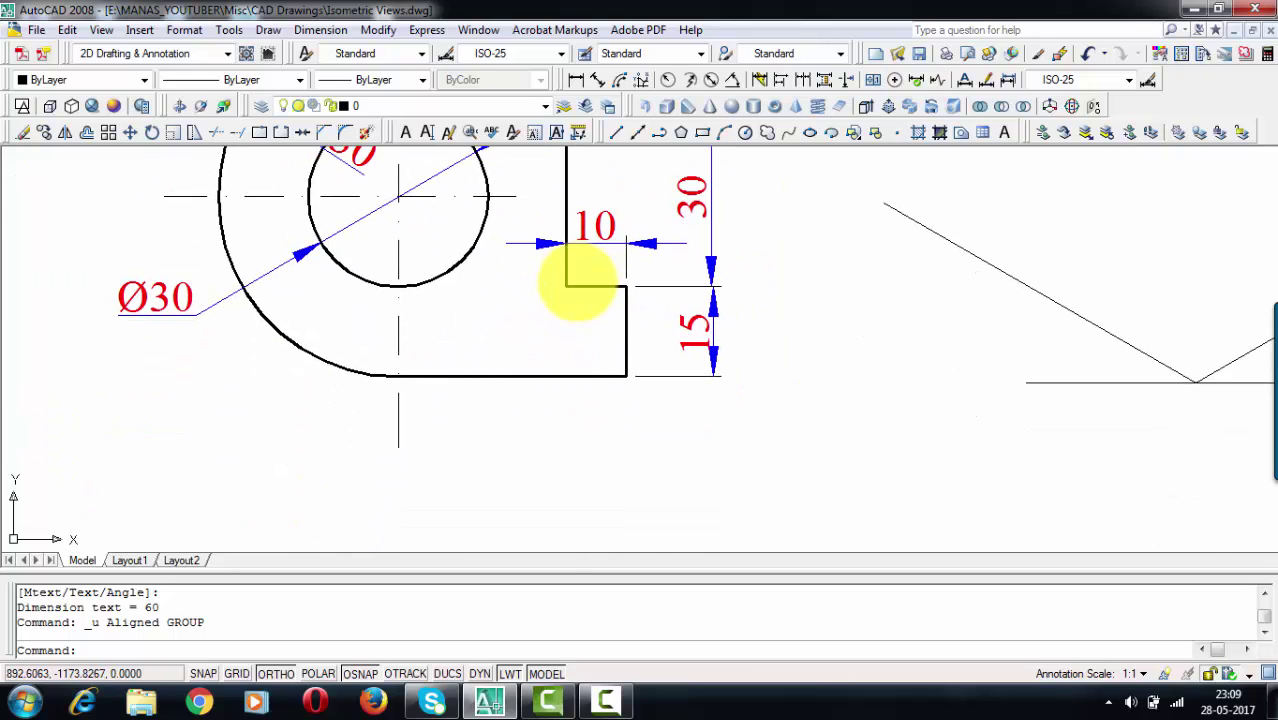
pyautogui.scroll(-2, 546, 500)
pyautogui.moveTo(550, 485); pyautogui.dragTo(554, 433, button='middle')
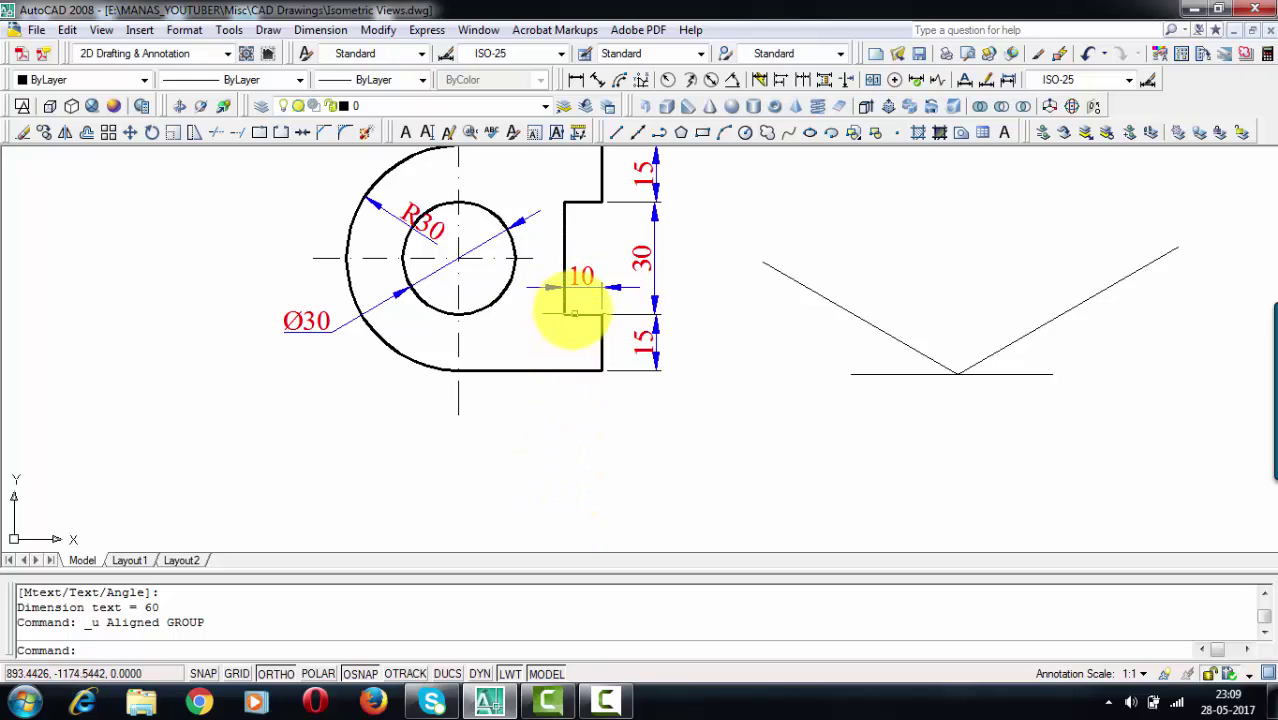
pyautogui.moveTo(564, 305)
pyautogui.mouseDown(button='middle')
pyautogui.moveTo(522, 428)
pyautogui.moveTo(633, 377)
pyautogui.moveTo(624, 368)
pyautogui.mouseUp(button='middle')
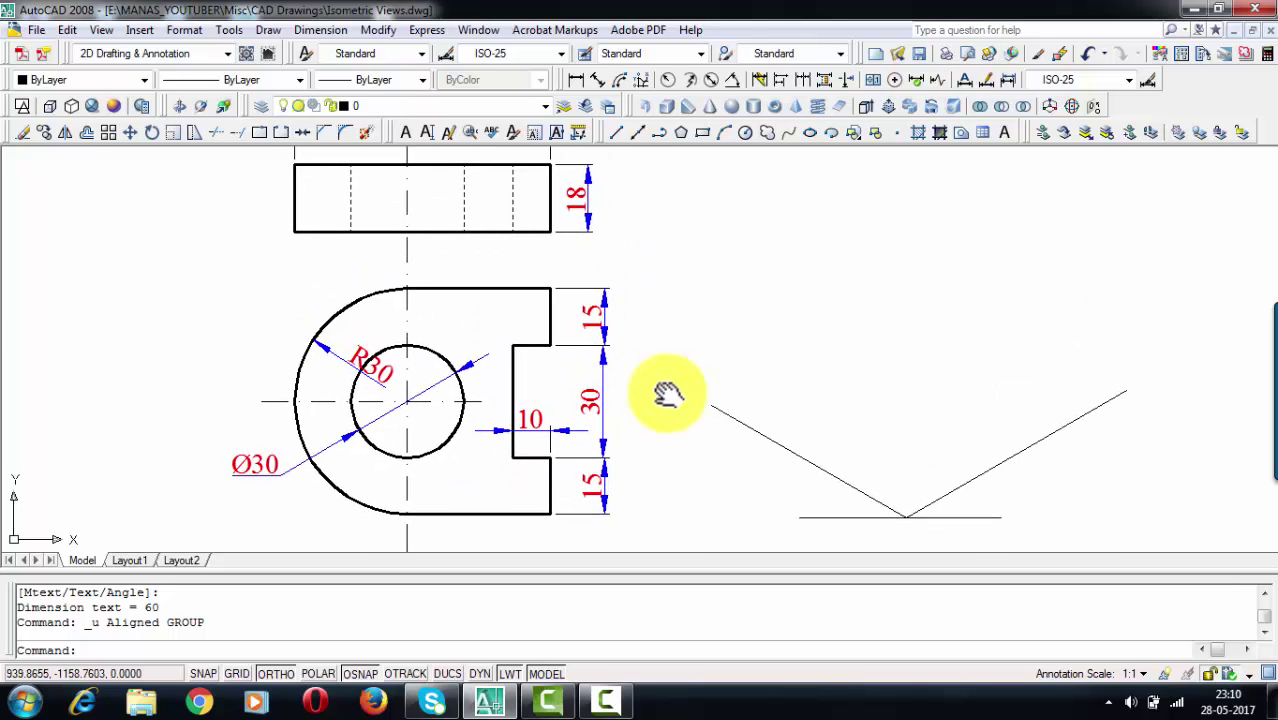
pyautogui.moveTo(699, 391); pyautogui.dragTo(515, 366, button='middle')
pyautogui.click(816, 435)
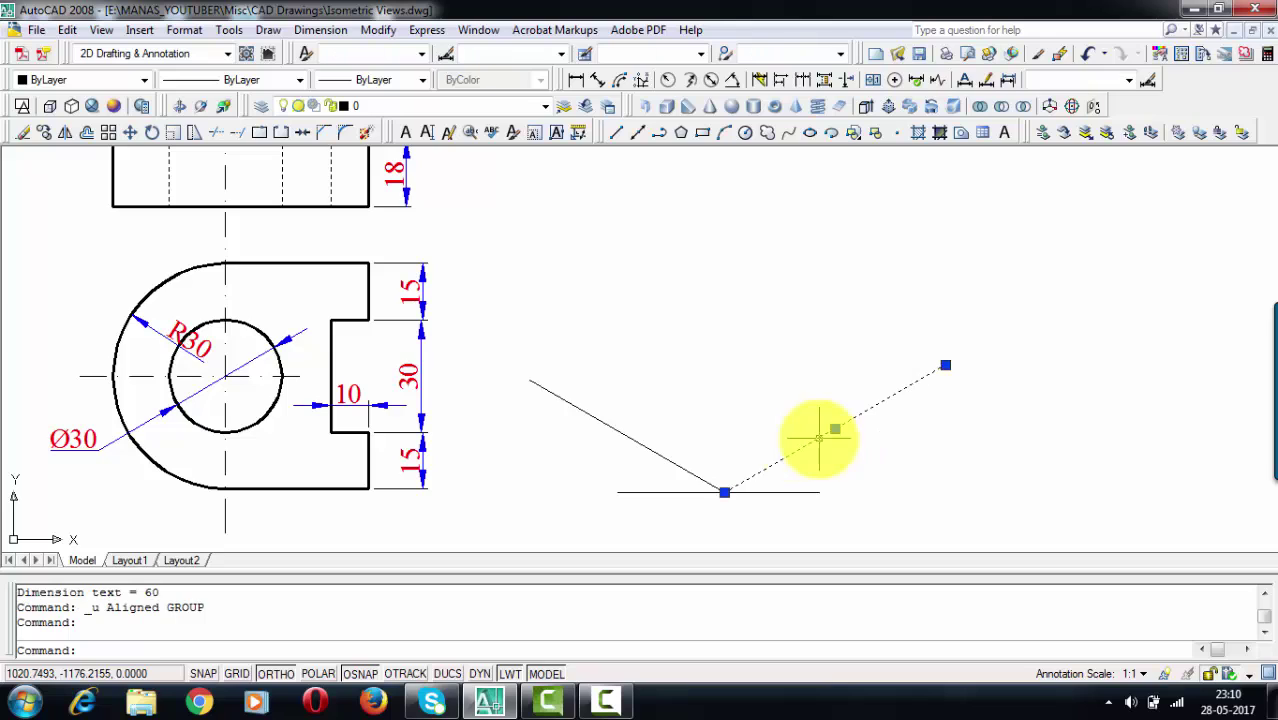
pyautogui.click(672, 461)
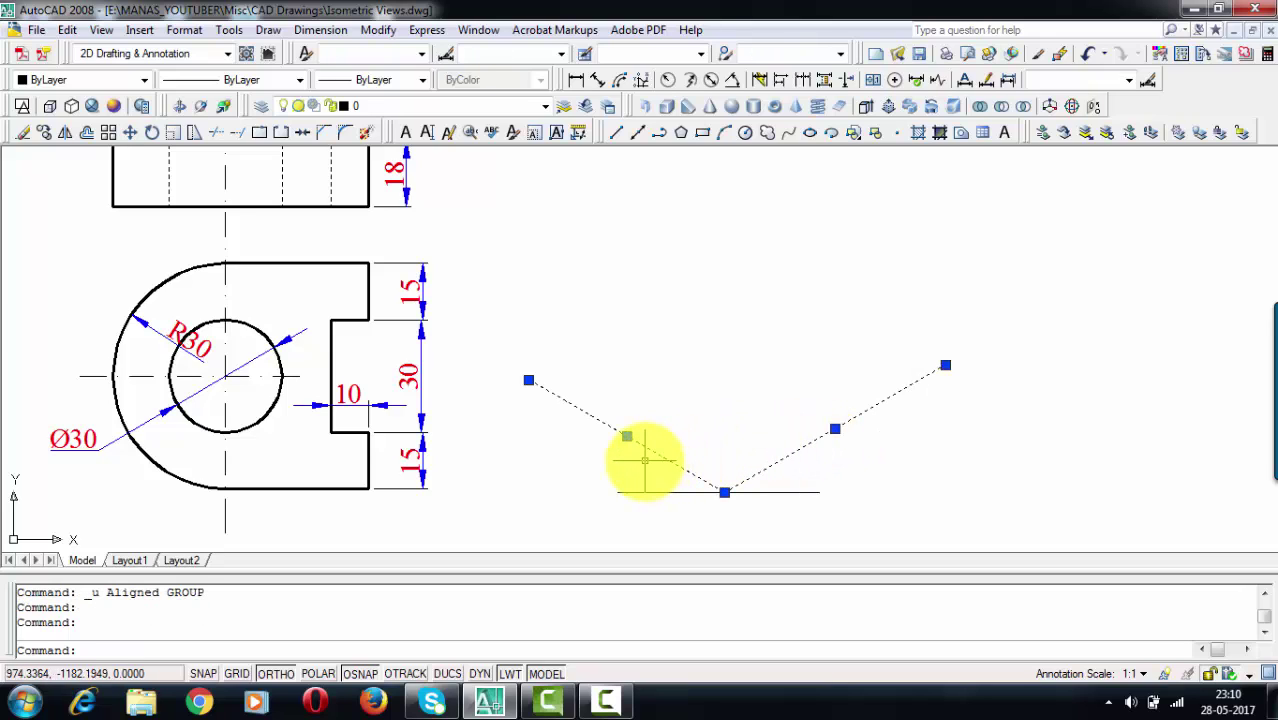
pyautogui.press('Escape')
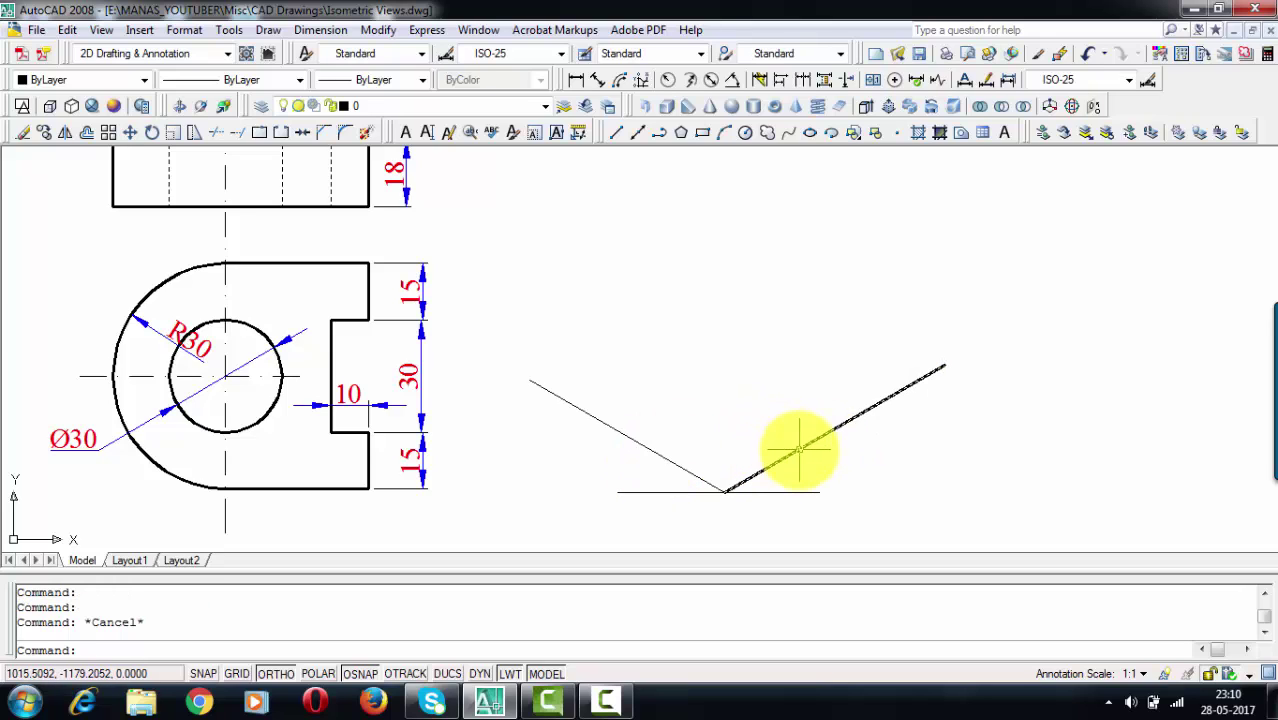
# Copy the right inclined base line from the shared bottom corner to the far end of the left inclined line
pyautogui.click(800, 448)
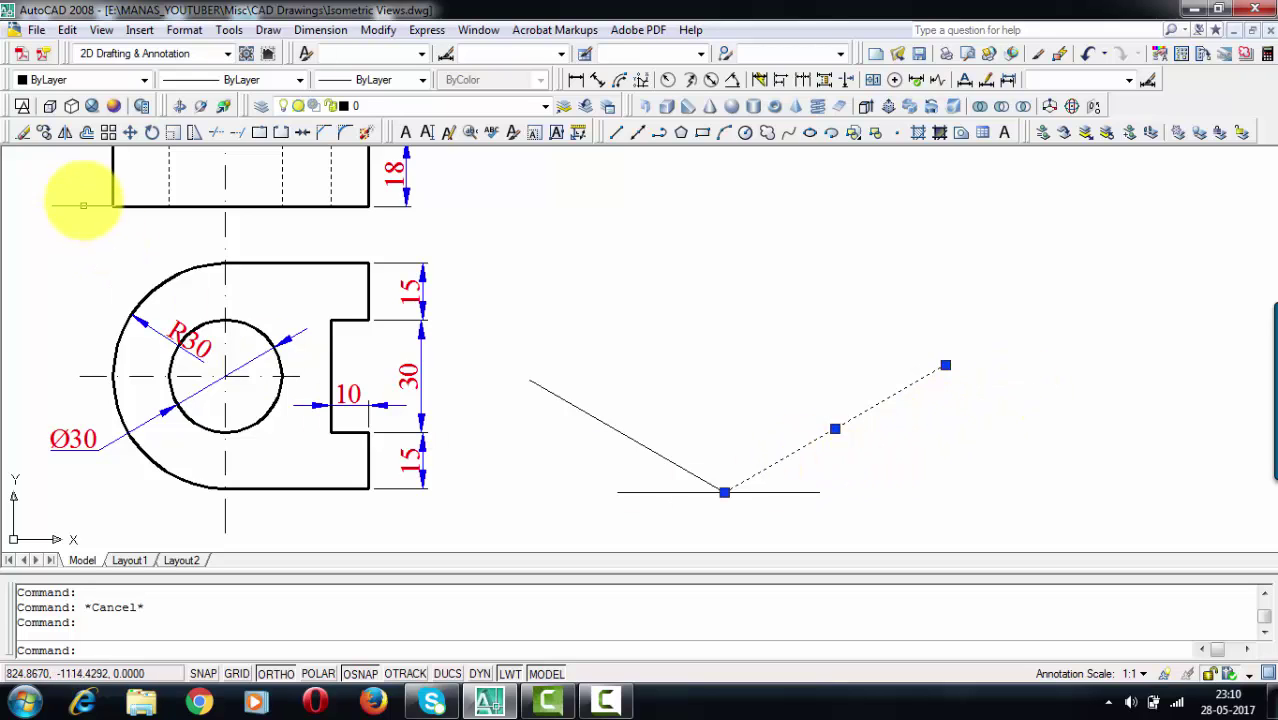
pyautogui.click(44, 132)
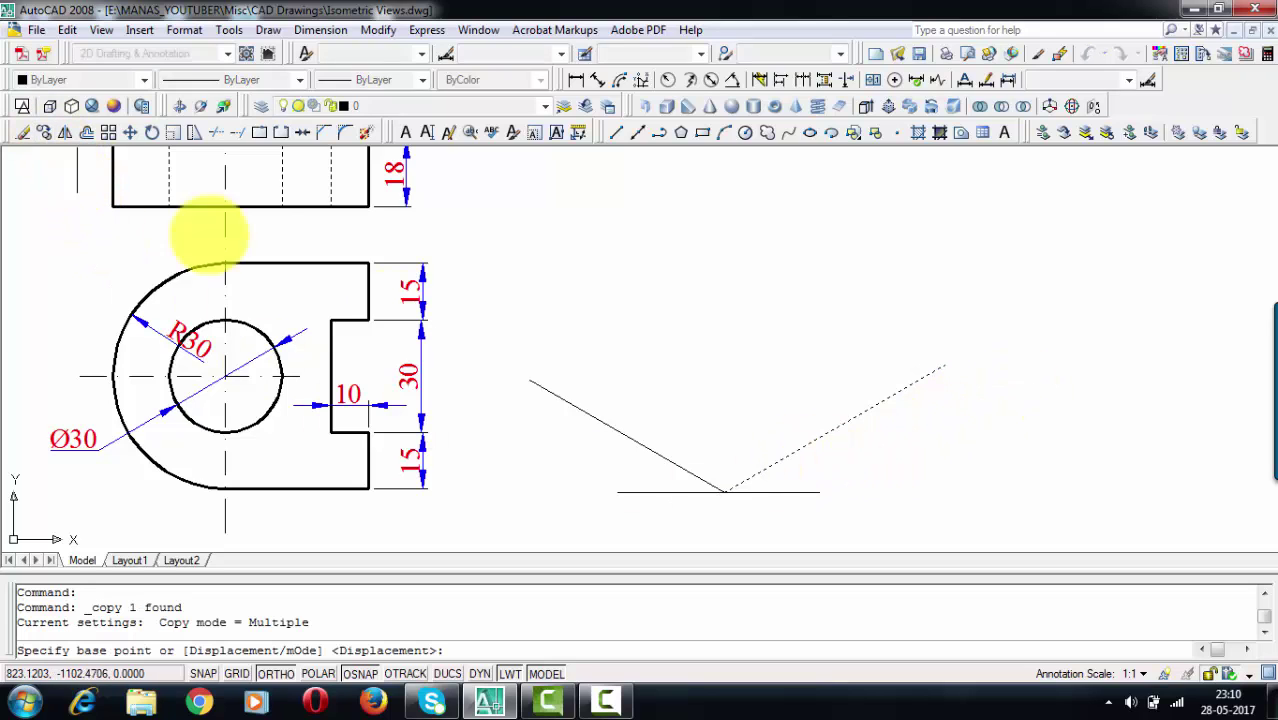
pyautogui.click(726, 490)
pyautogui.click(530, 490)
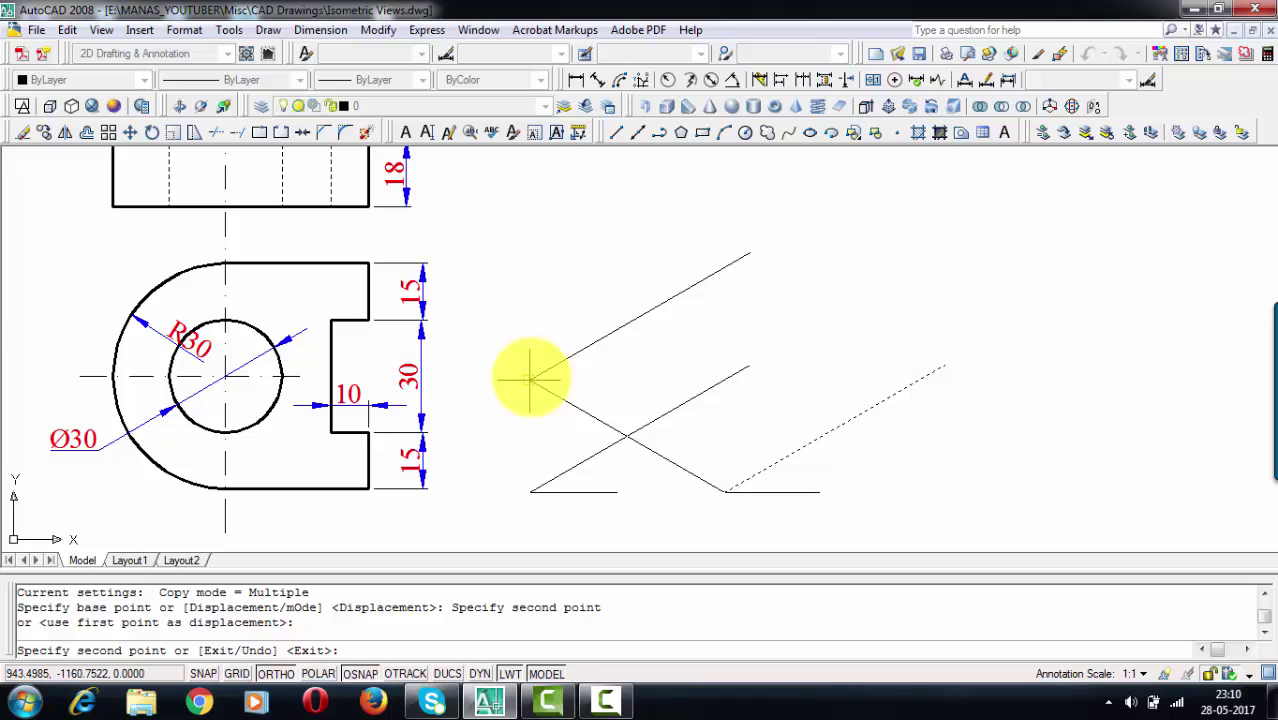
pyautogui.press('Return')
# Copy the left inclined base line to the upper end of the copied line, closing the isometric base rhombus
pyautogui.click(622, 431)
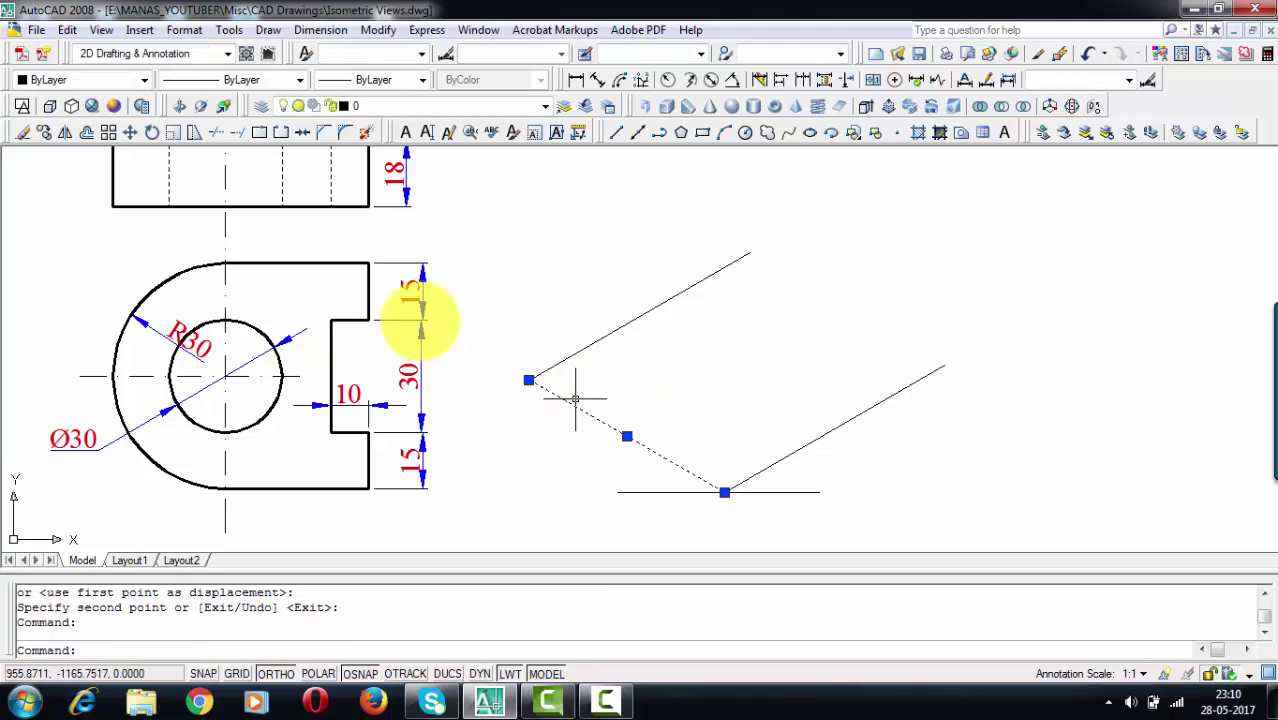
pyautogui.click(46, 132)
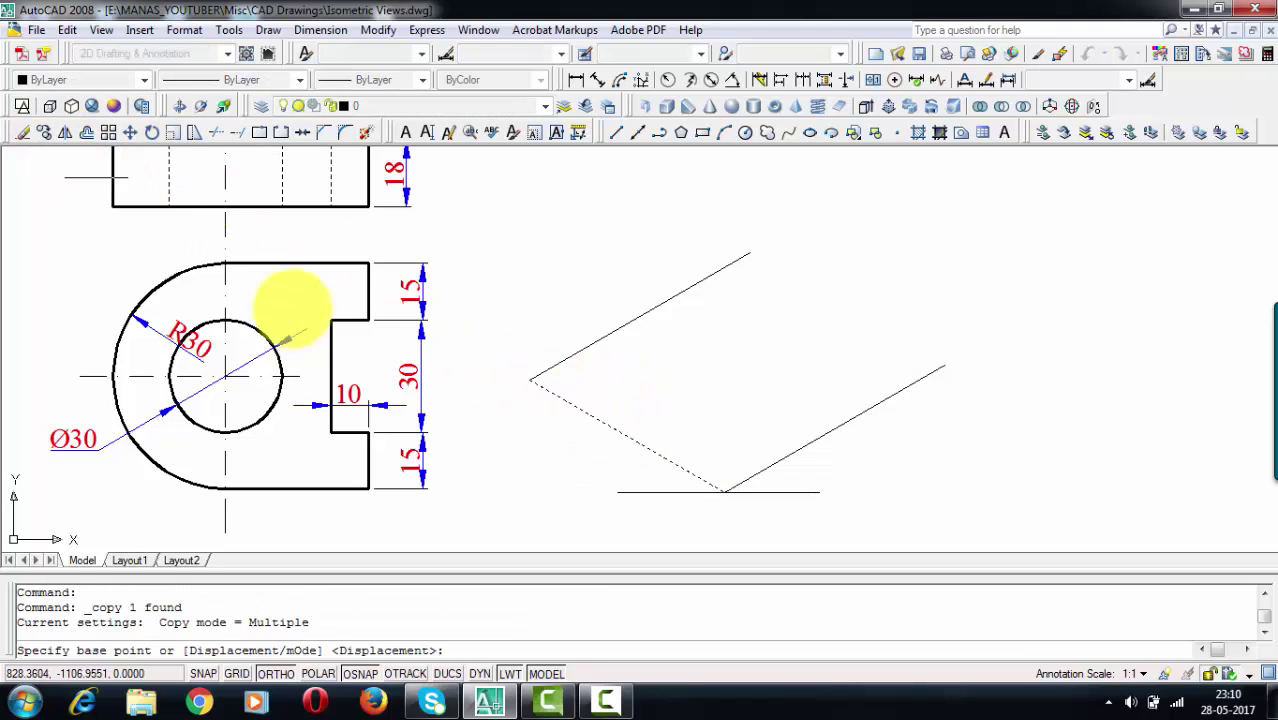
pyautogui.click(534, 372)
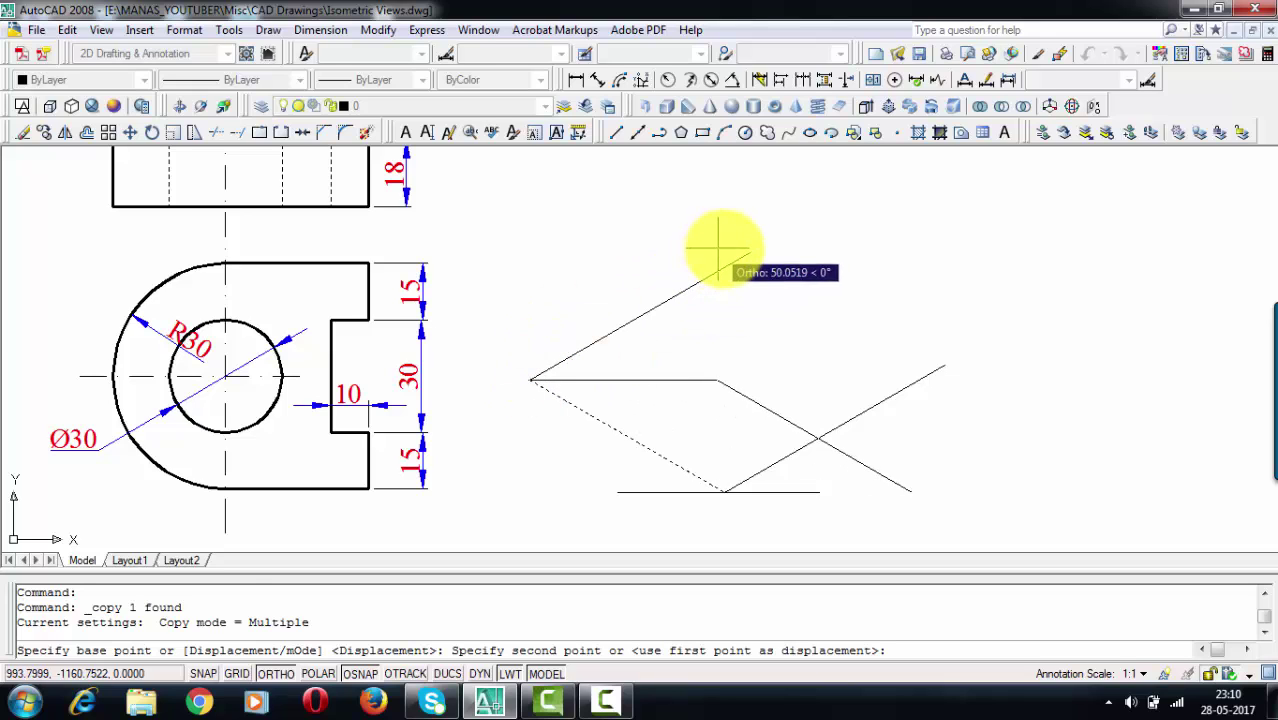
pyautogui.click(750, 252)
pyautogui.press('Escape')
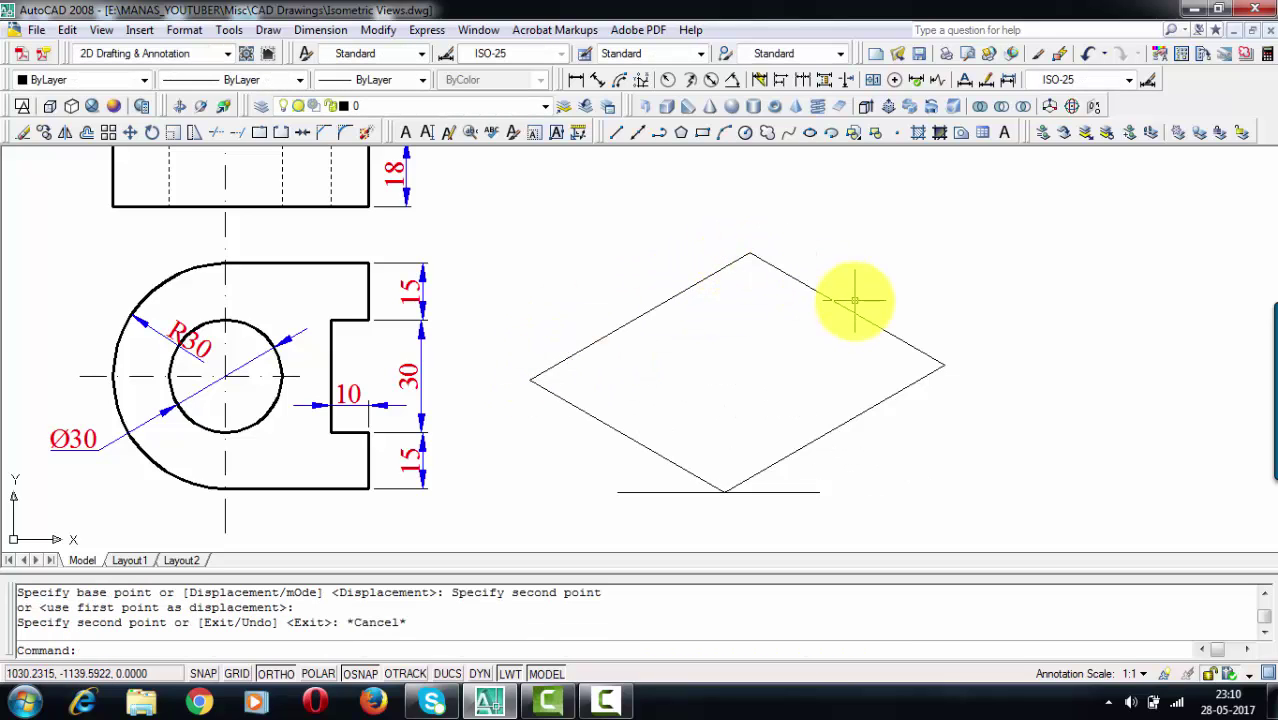
# Draw an 18 mm vertical line upward from the left corner of the base rhombus
pyautogui.moveTo(524, 378); pyautogui.dragTo(601, 439, button='middle')
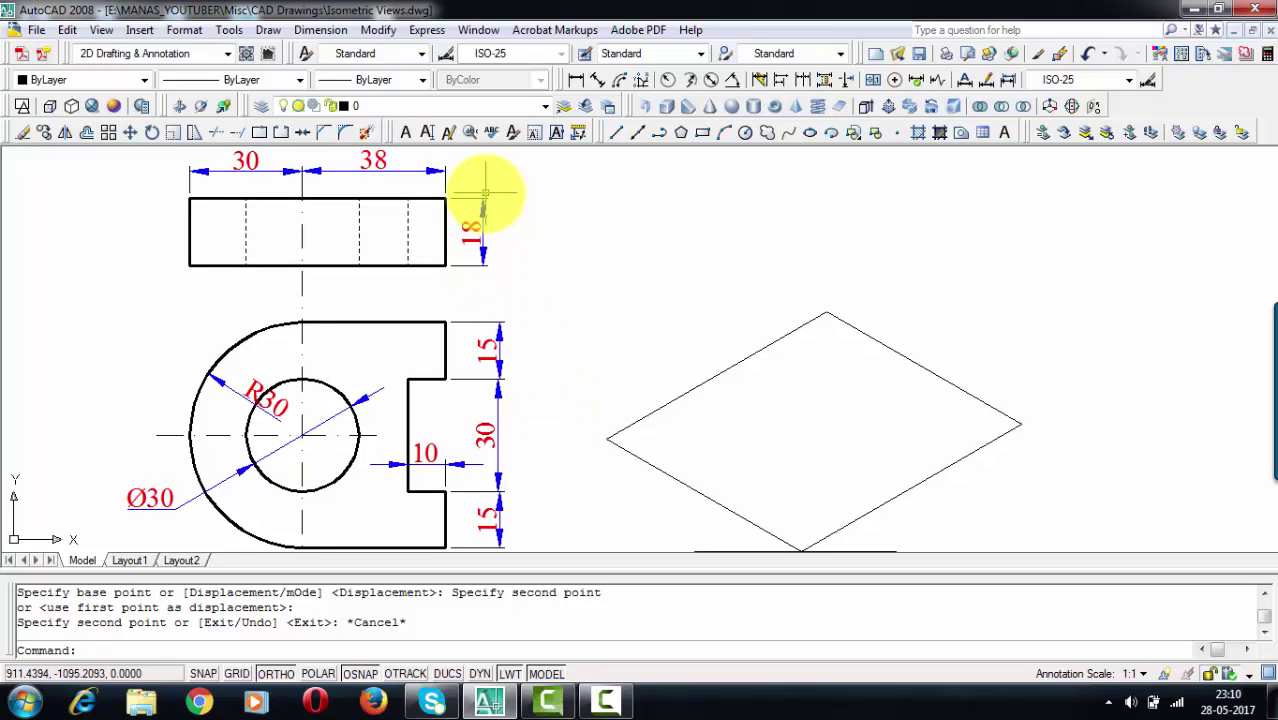
pyautogui.write('l')
pyautogui.press('Return')
pyautogui.click(605, 438)
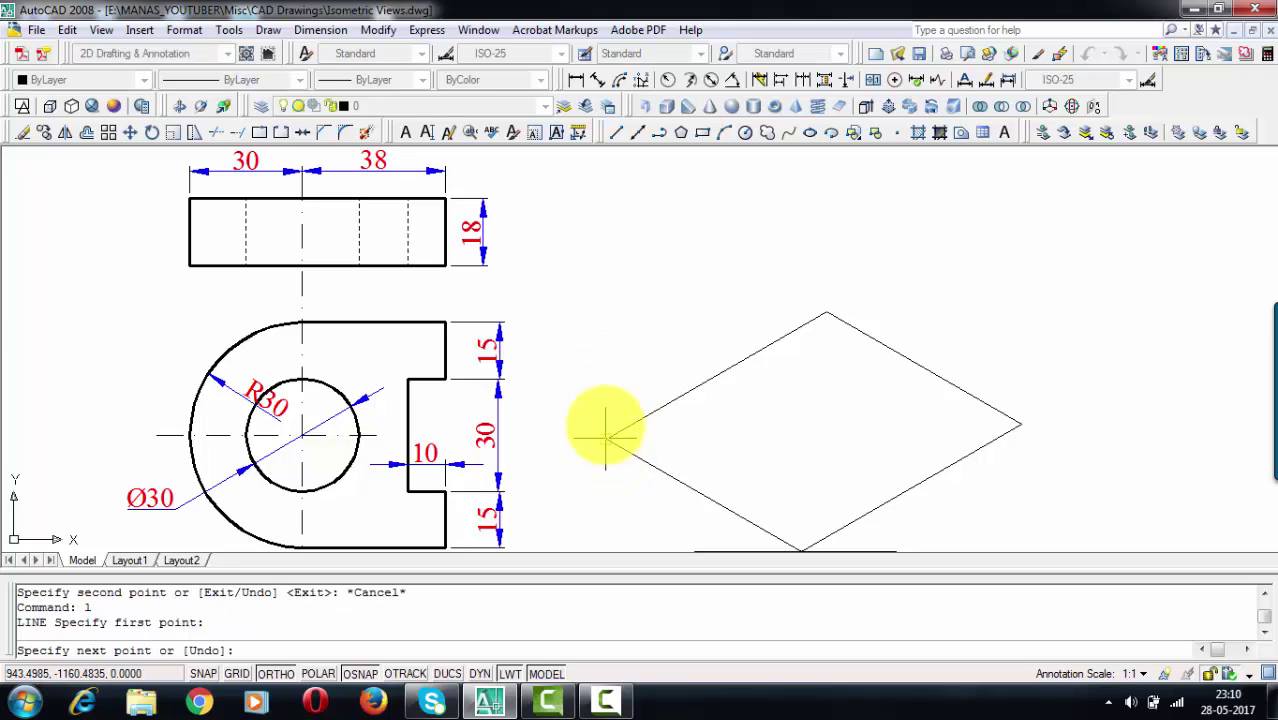
pyautogui.write('18')
pyautogui.press('Return')
pyautogui.press('Return')
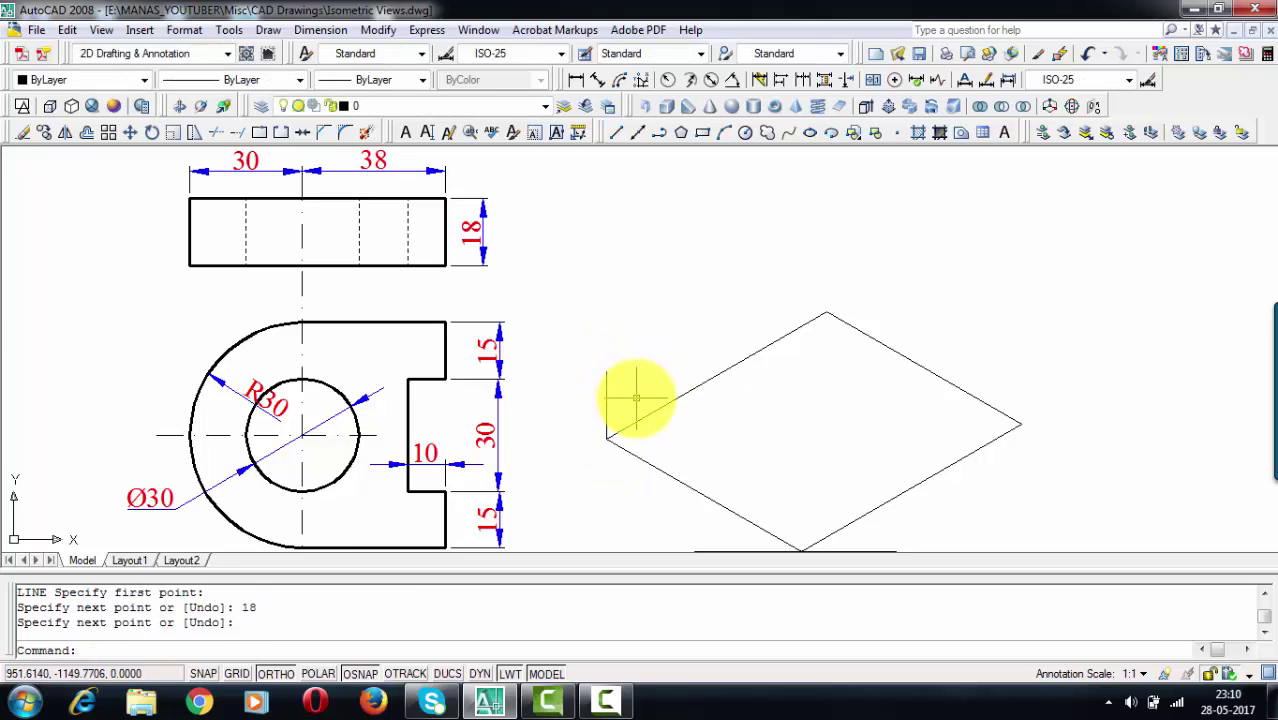
# Copy the 18 mm vertical line and paste it at the back, right and front corners of the base rhombus
pyautogui.click(636, 396)
pyautogui.click(582, 322)
pyautogui.hotkey('ctrl', 'c')
pyautogui.hotkey('ctrl', 'v')
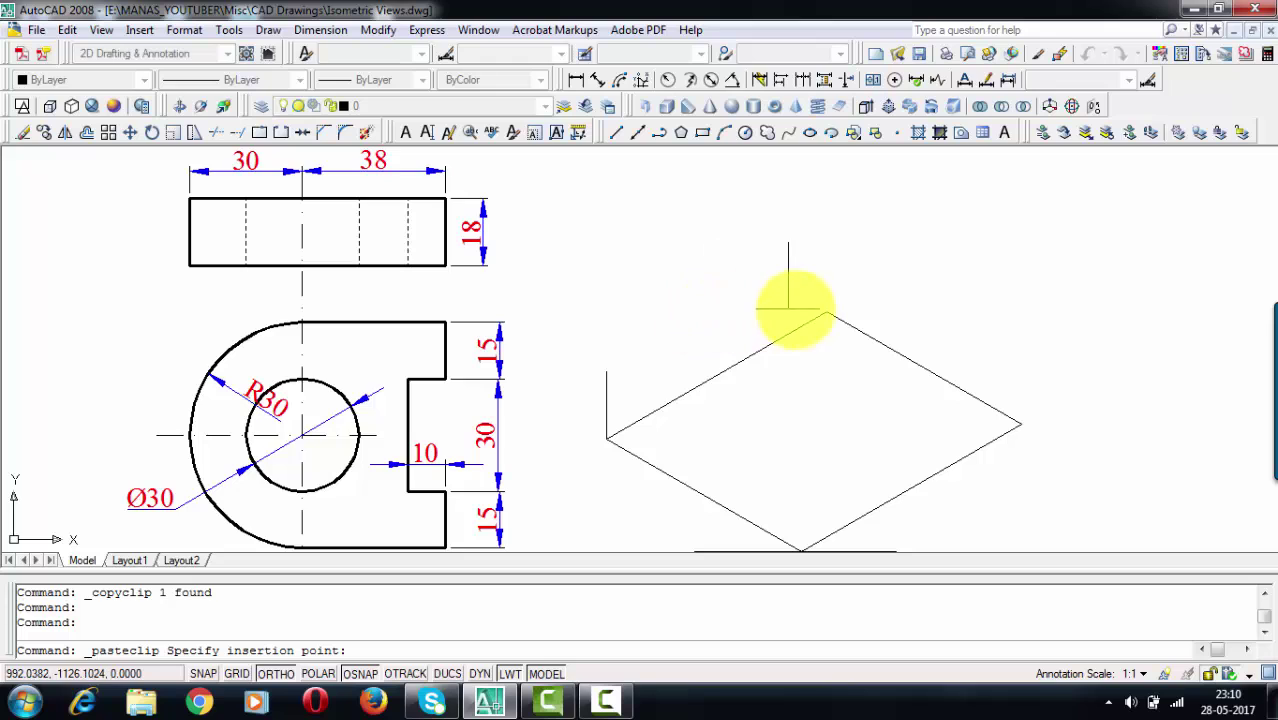
pyautogui.click(826, 312)
pyautogui.hotkey('ctrl', 'v')
pyautogui.click(1021, 424)
pyautogui.hotkey('ctrl', 'v')
pyautogui.moveTo(807, 542)
pyautogui.mouseDown(button='middle')
pyautogui.moveTo(776, 371)
pyautogui.moveTo(769, 400)
pyautogui.mouseUp(button='middle')
pyautogui.click(769, 401)
# Copy the four base rhombus lines from the lower left corner to the top of the left vertical line, closing the block's top face
pyautogui.moveTo(765, 322)
pyautogui.mouseDown(button='middle')
pyautogui.moveTo(770, 408)
pyautogui.moveTo(792, 440)
pyautogui.moveTo(810, 437)
pyautogui.moveTo(784, 451)
pyautogui.mouseUp(button='middle')
pyautogui.scroll(-3, 812, 435)
pyautogui.scroll(3, 810, 437)
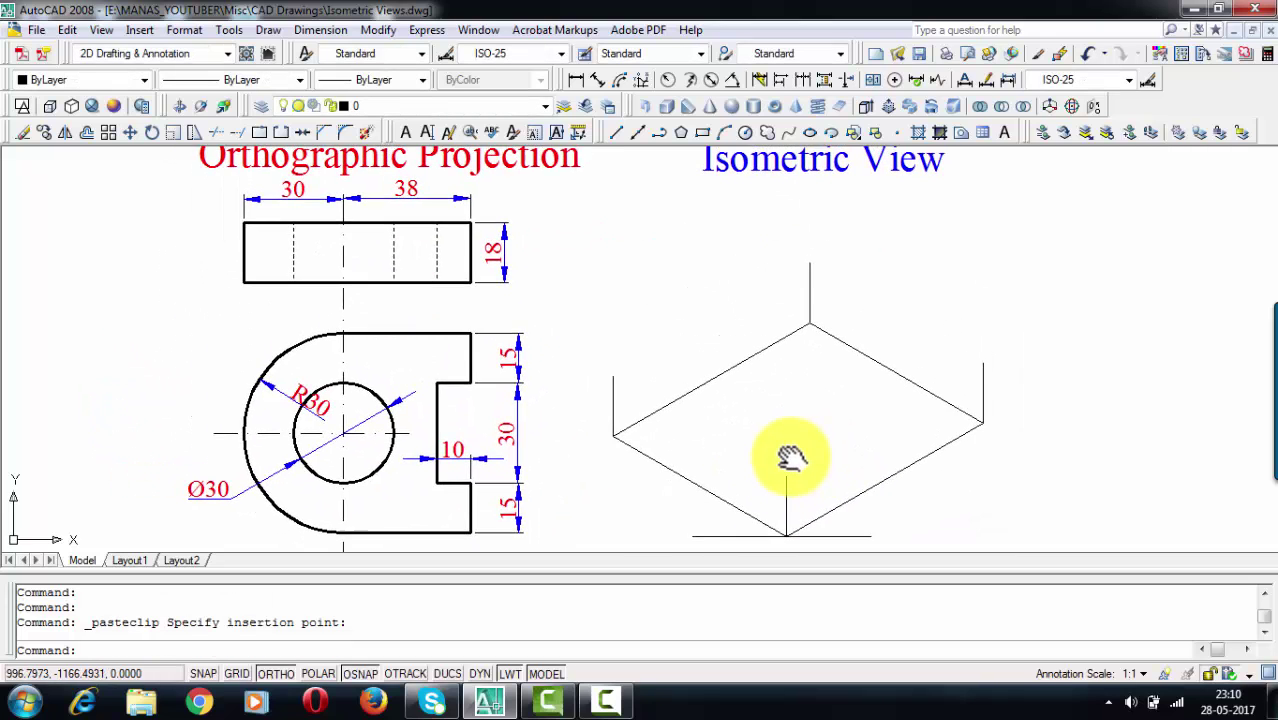
pyautogui.click(945, 468)
pyautogui.click(907, 330)
pyautogui.click(699, 491)
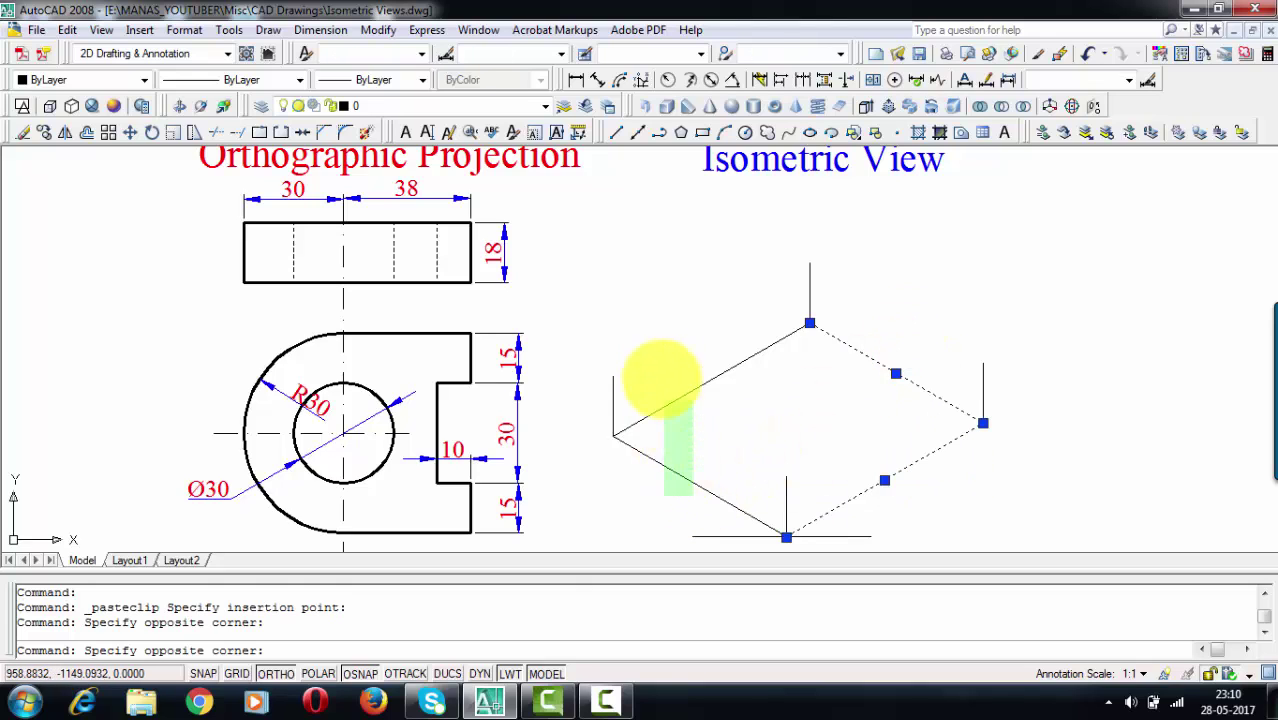
pyautogui.click(660, 365)
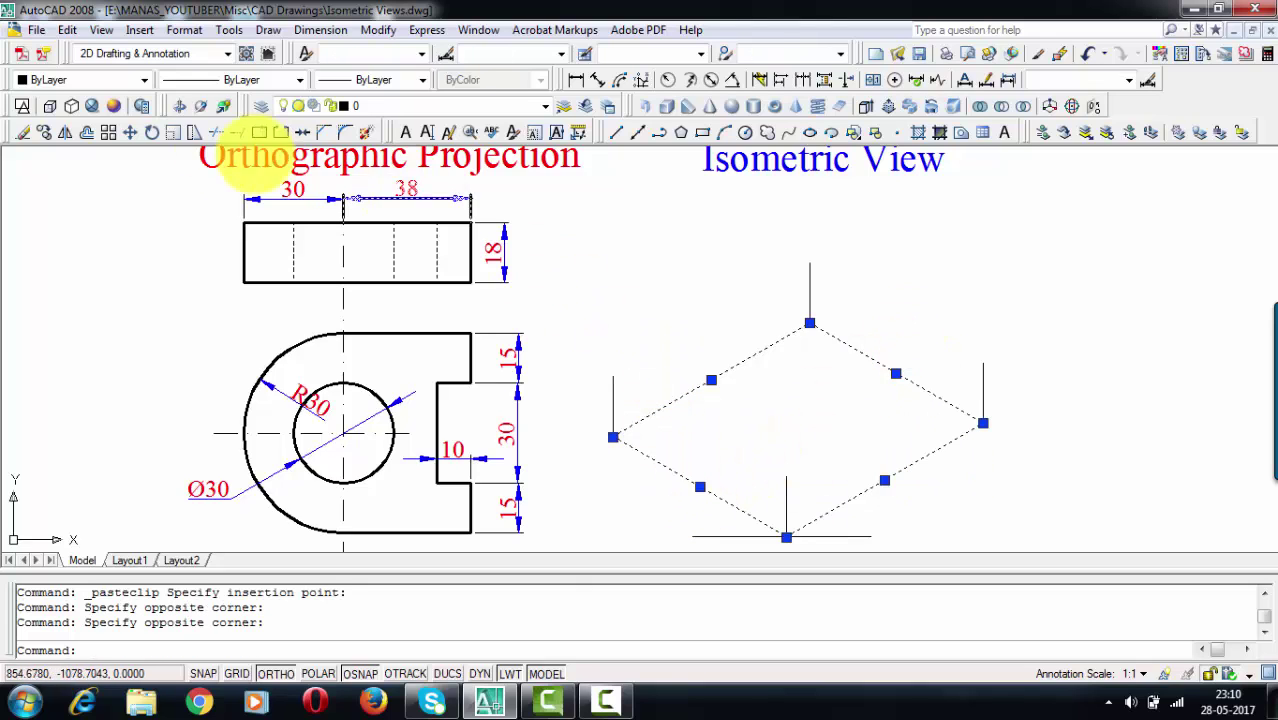
pyautogui.click(43, 133)
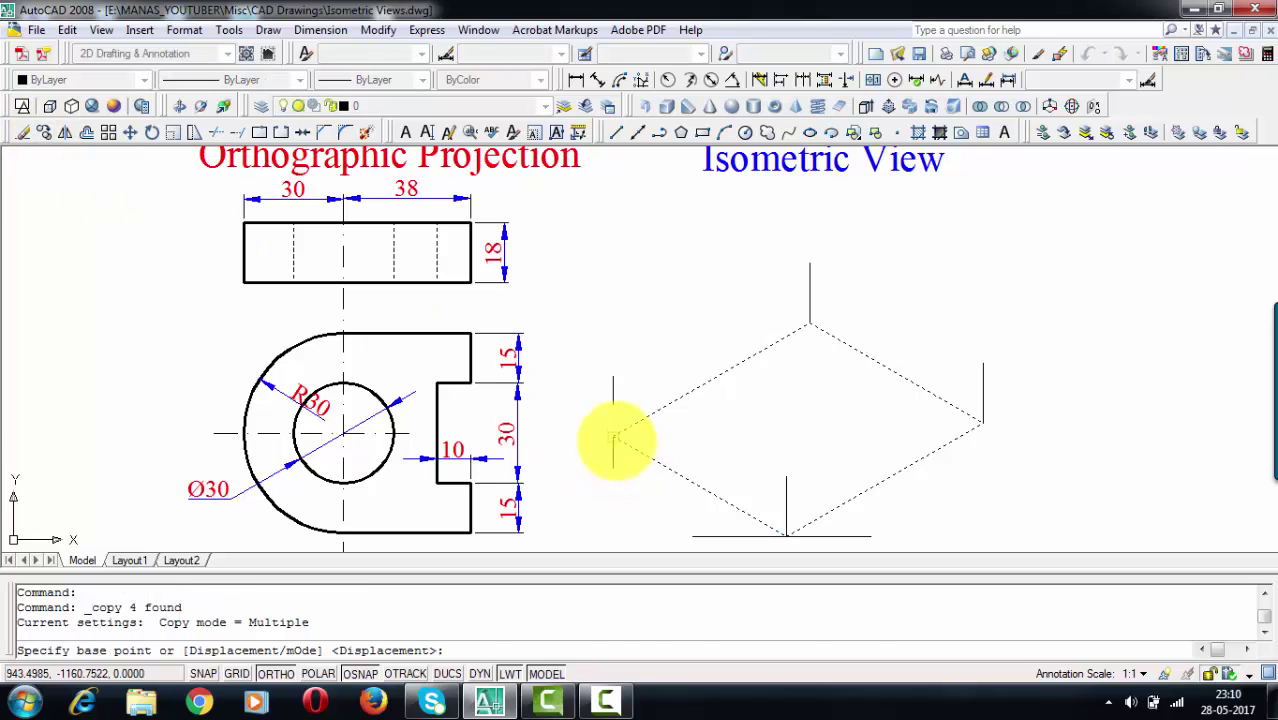
pyautogui.click(614, 437)
pyautogui.click(614, 376)
pyautogui.press('Escape')
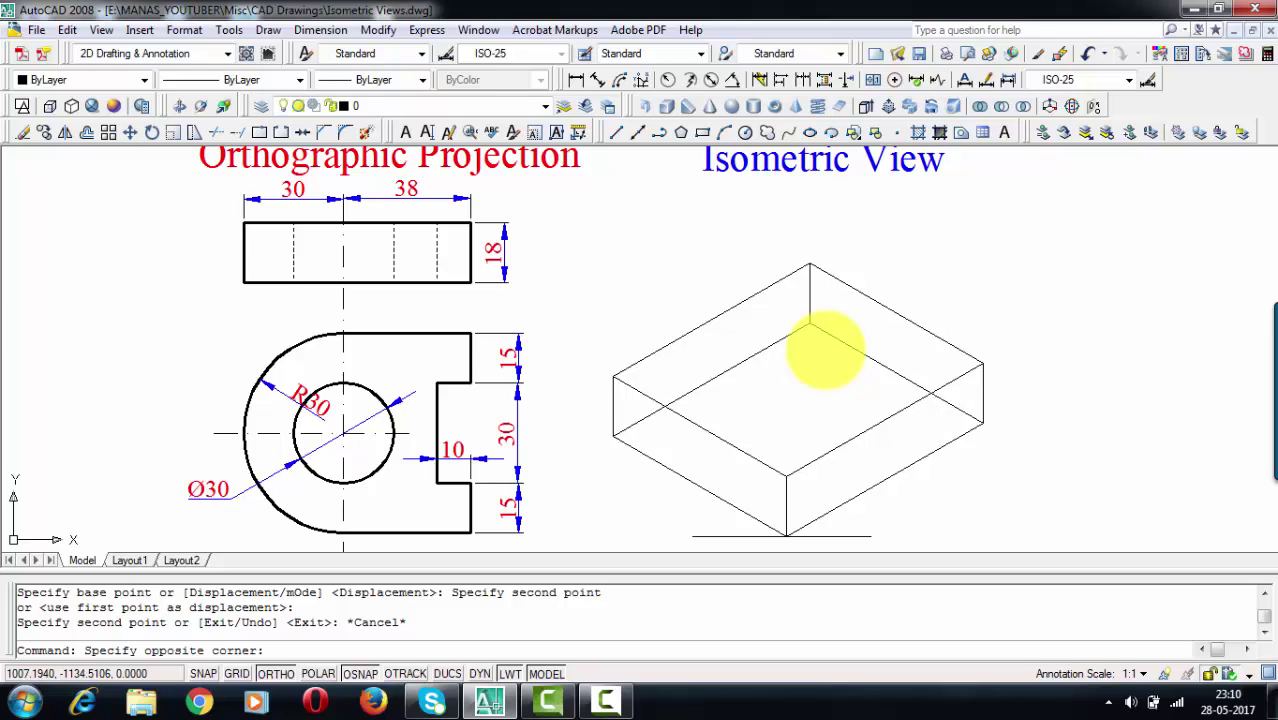
# Erase the three hidden edges meeting at the block's lower back corner
pyautogui.click(796, 298)
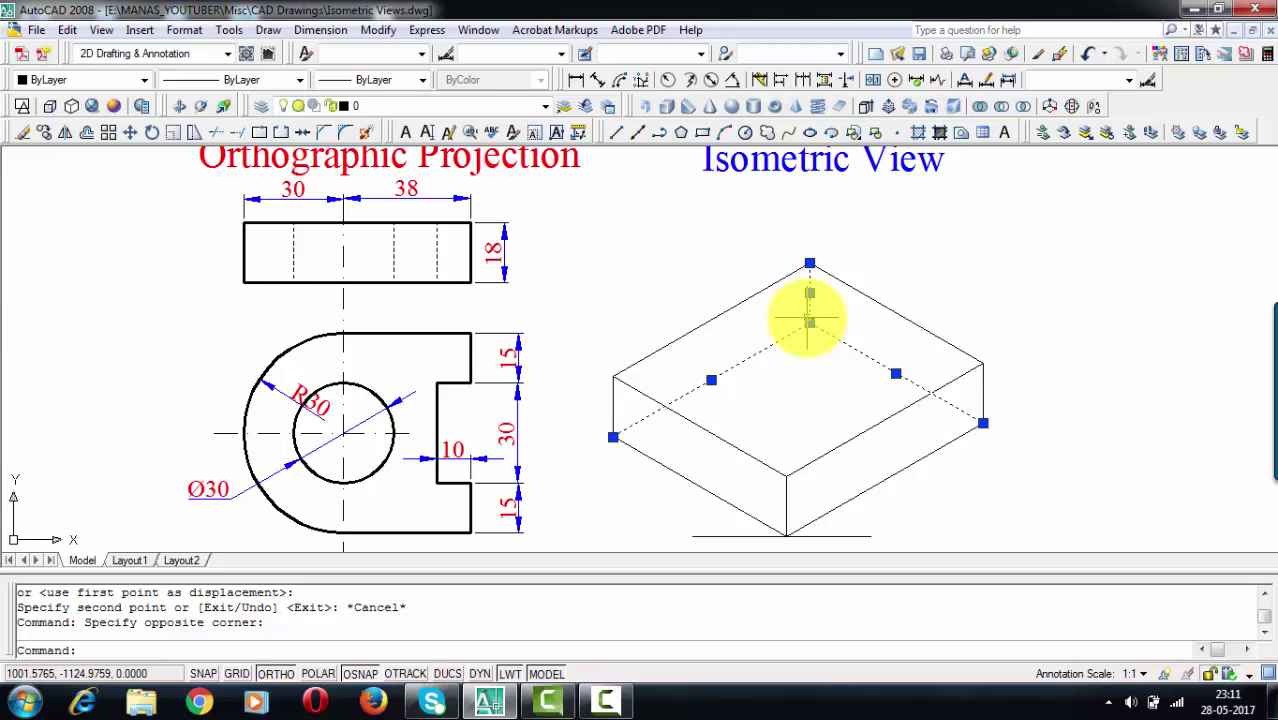
pyautogui.press('Delete')
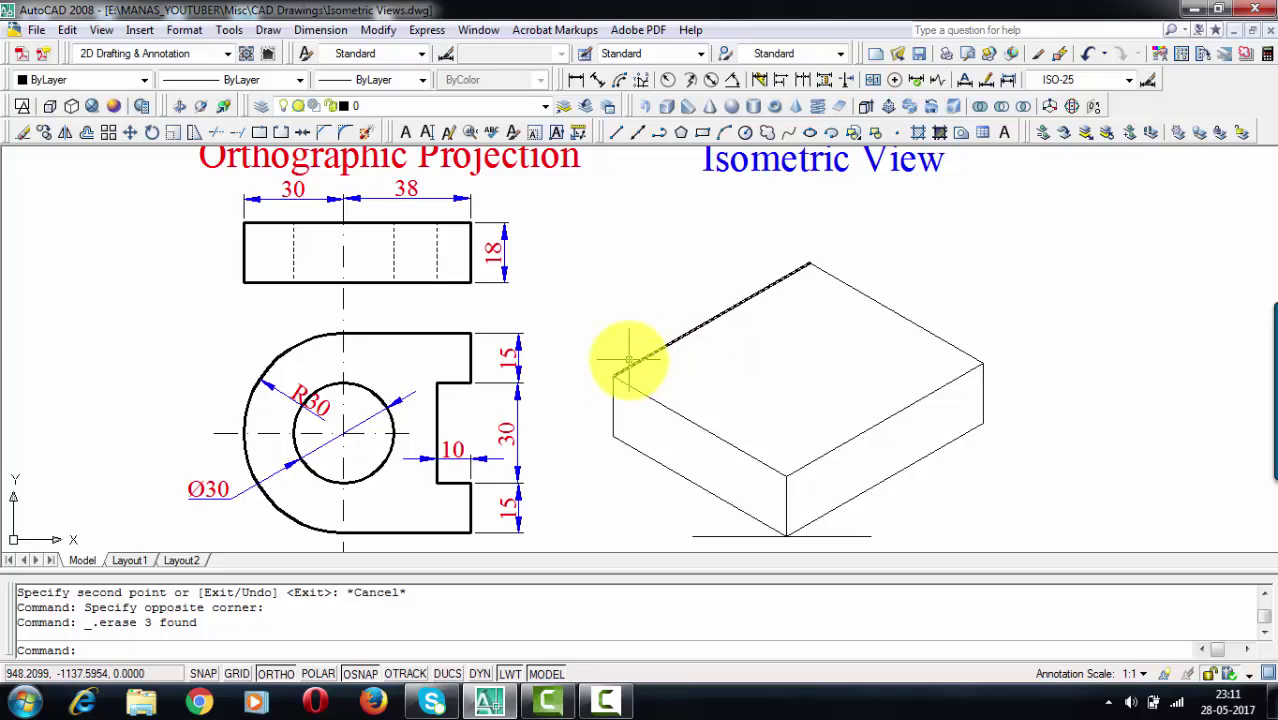
# With ortho off, draw a 30 mm line at 30° from the midpoint of the top face's front-left edge
pyautogui.moveTo(628, 357); pyautogui.dragTo(662, 342, button='middle')
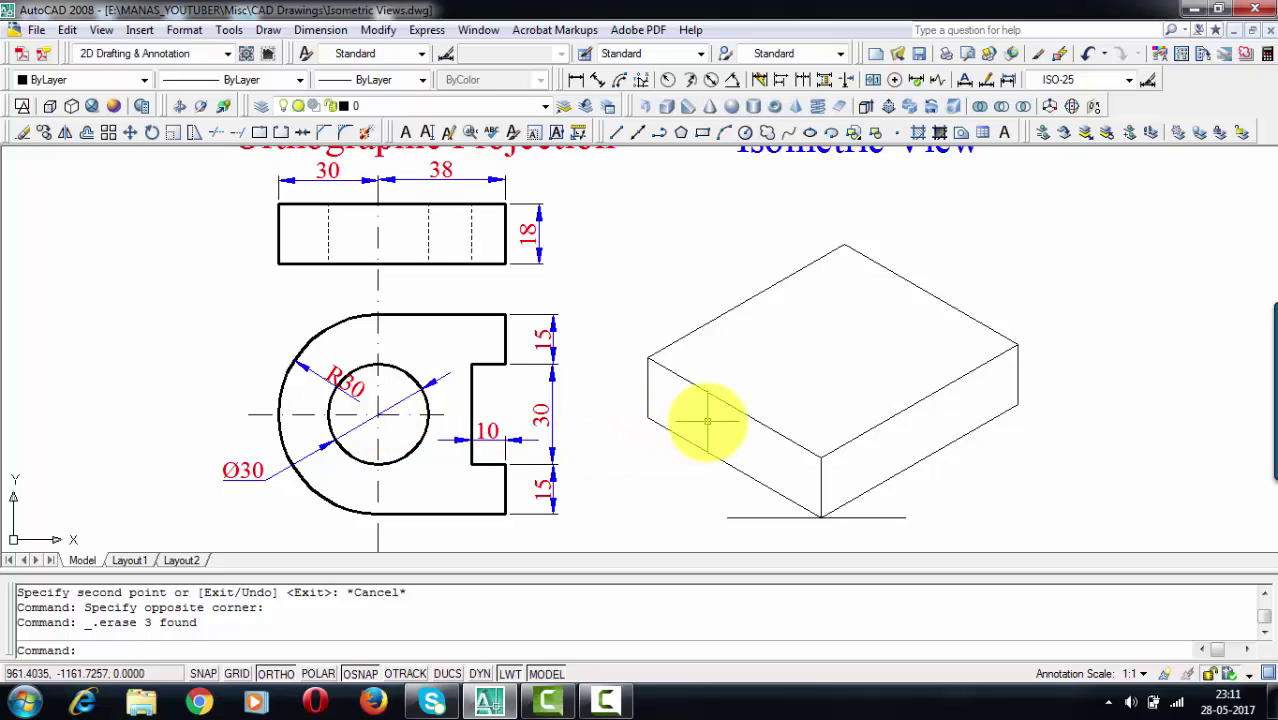
pyautogui.write('l')
pyautogui.press('Return')
pyautogui.click(737, 408)
pyautogui.click(271, 673)
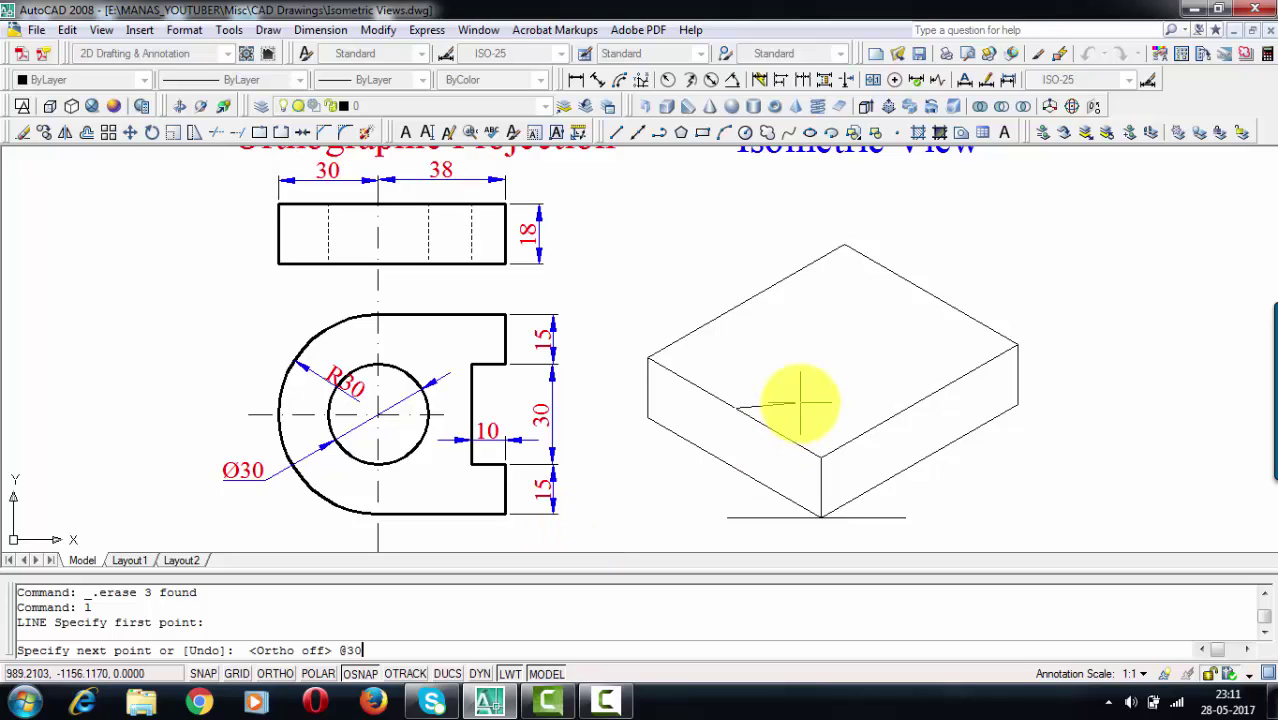
pyautogui.write('@30<30')
pyautogui.press('Return')
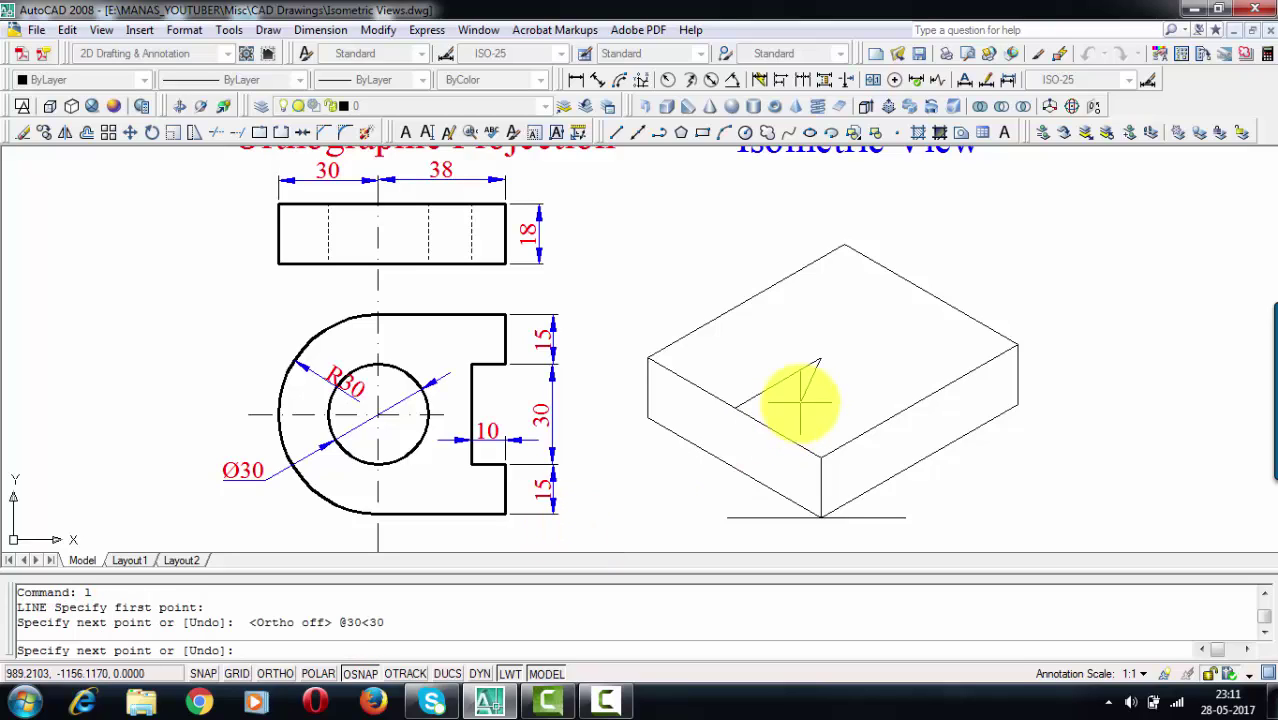
pyautogui.press('Return')
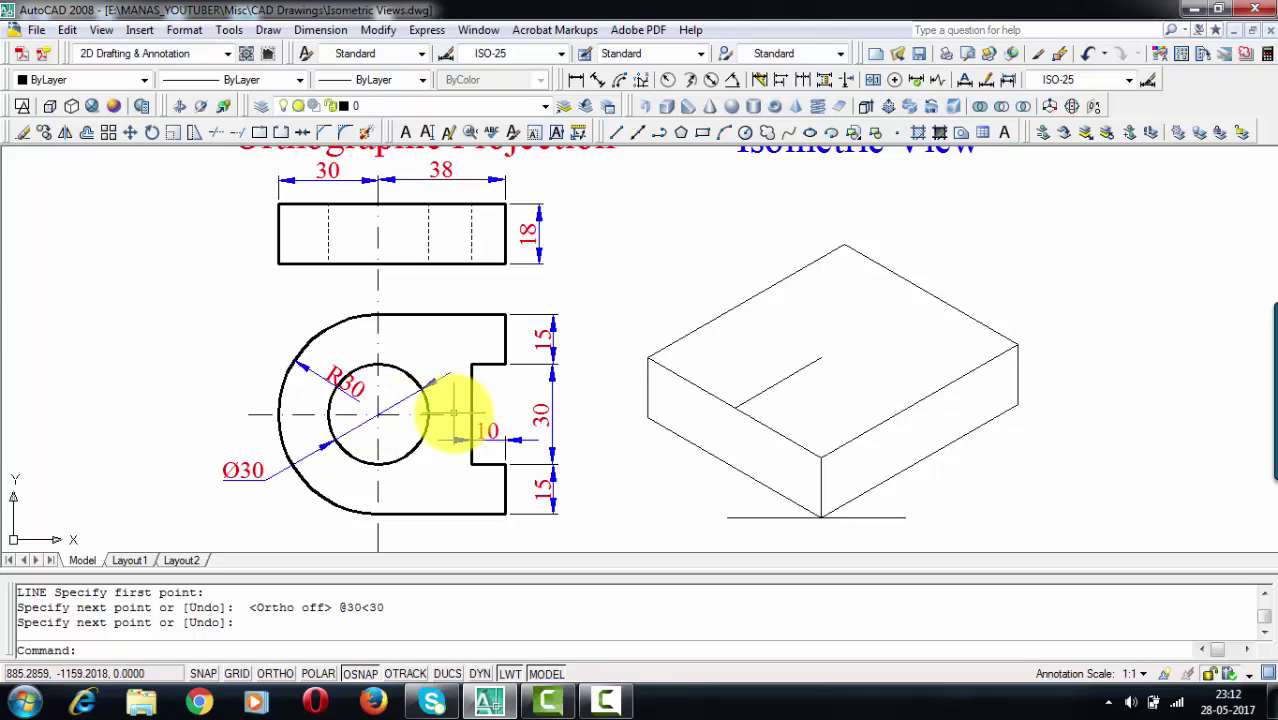
# Copy the 30 mm line from its start point to its far end, continuing the centre line across the top face
pyautogui.click(775, 382)
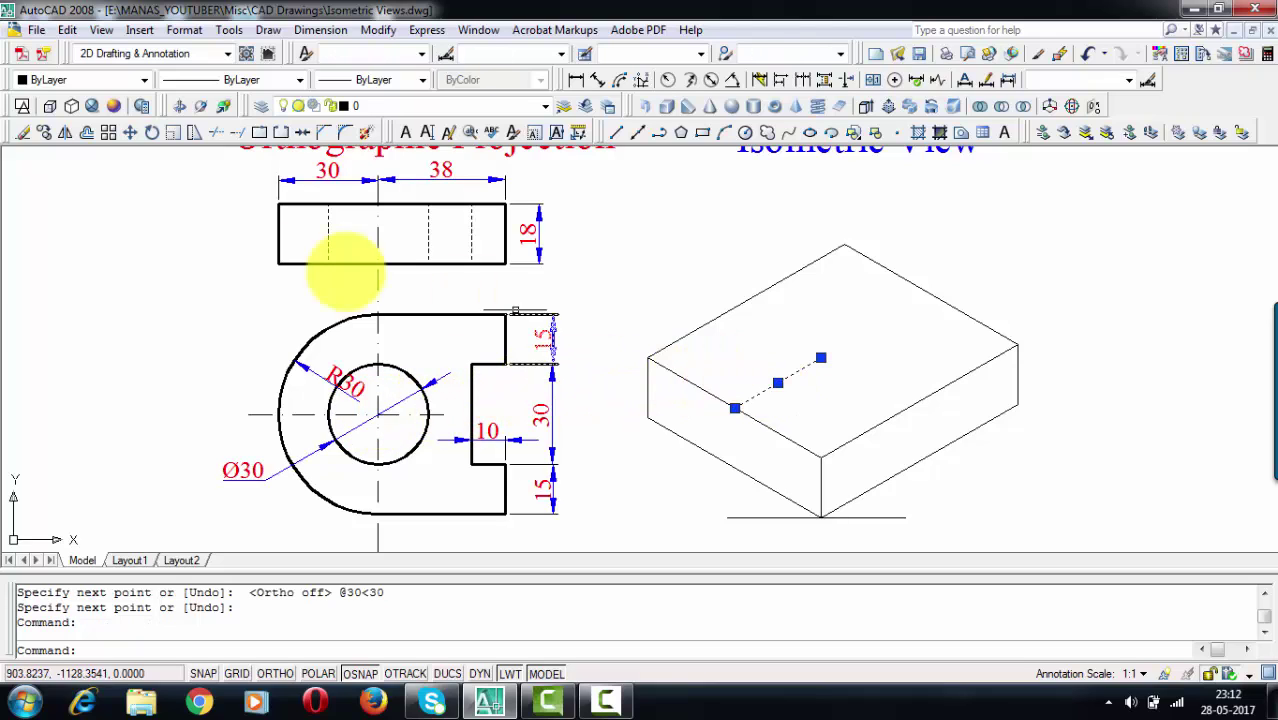
pyautogui.click(43, 133)
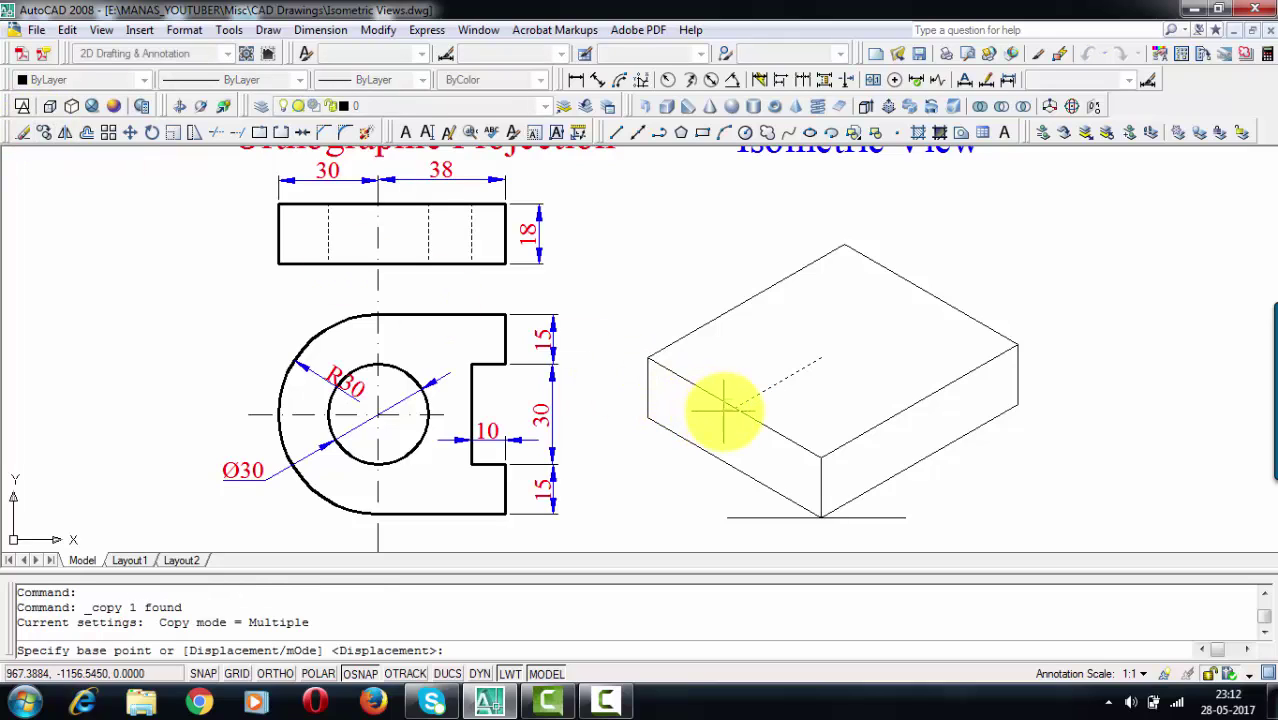
pyautogui.click(734, 408)
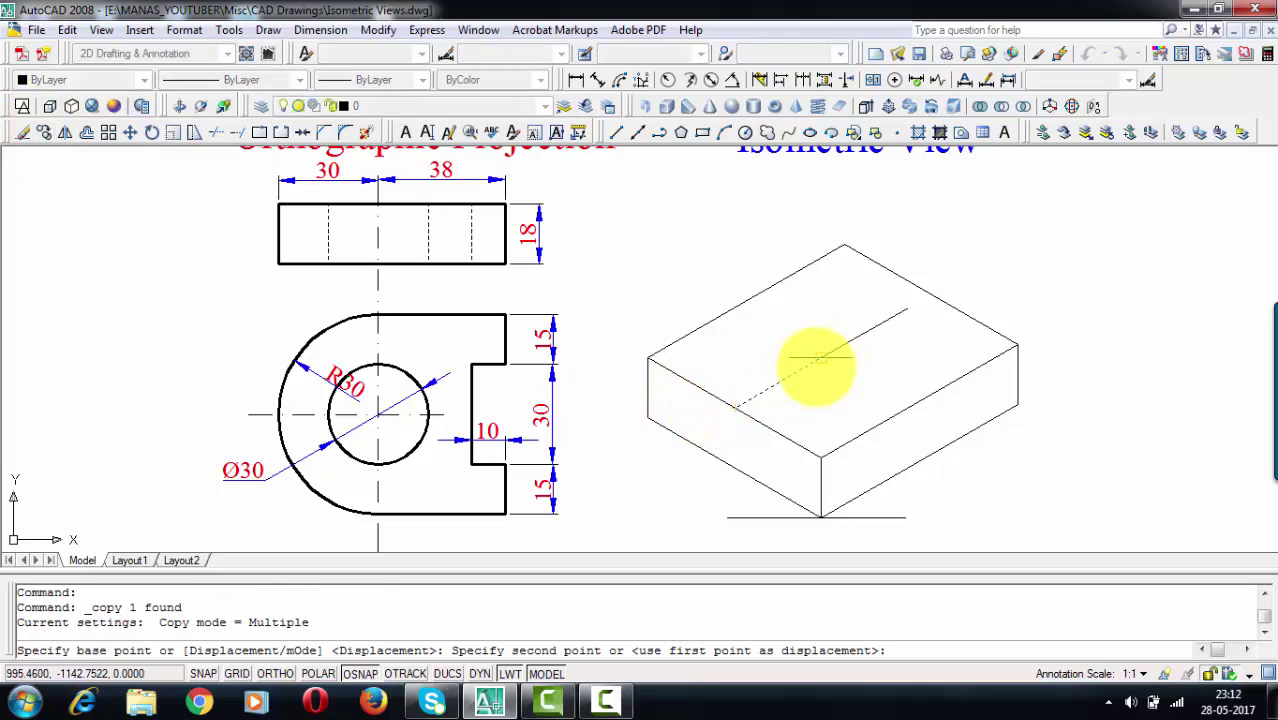
pyautogui.click(820, 357)
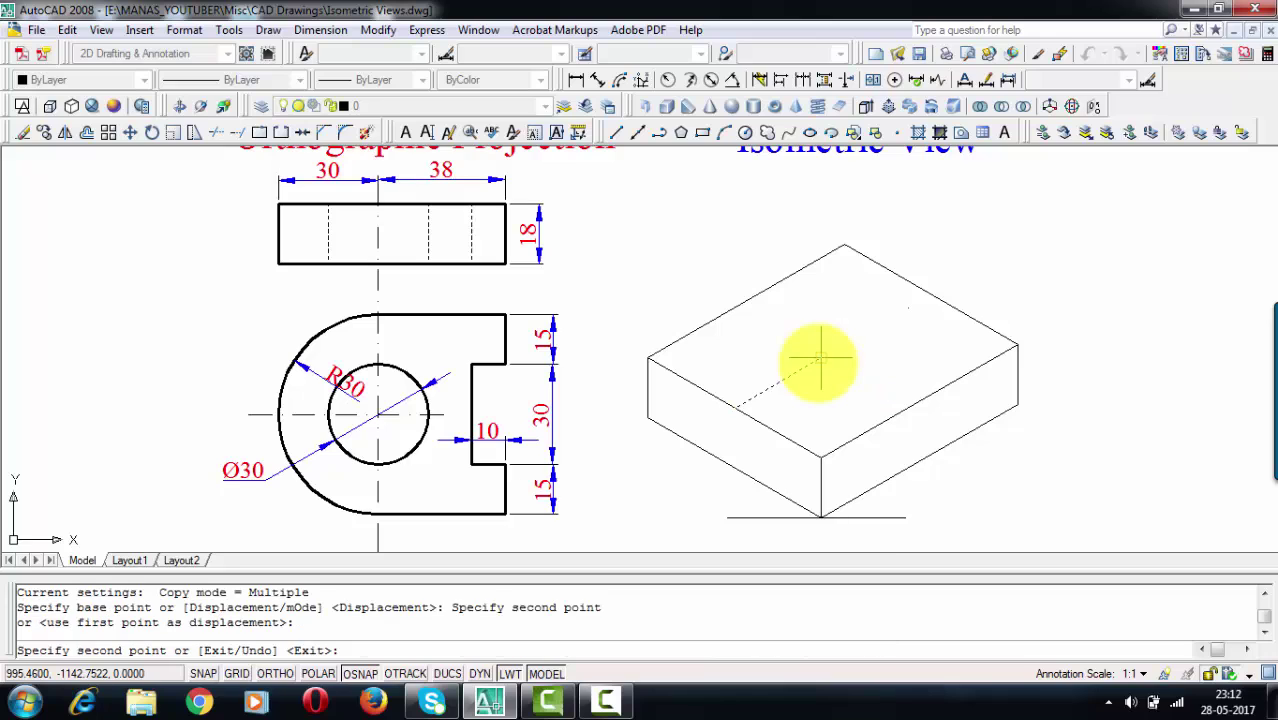
pyautogui.press('Return')
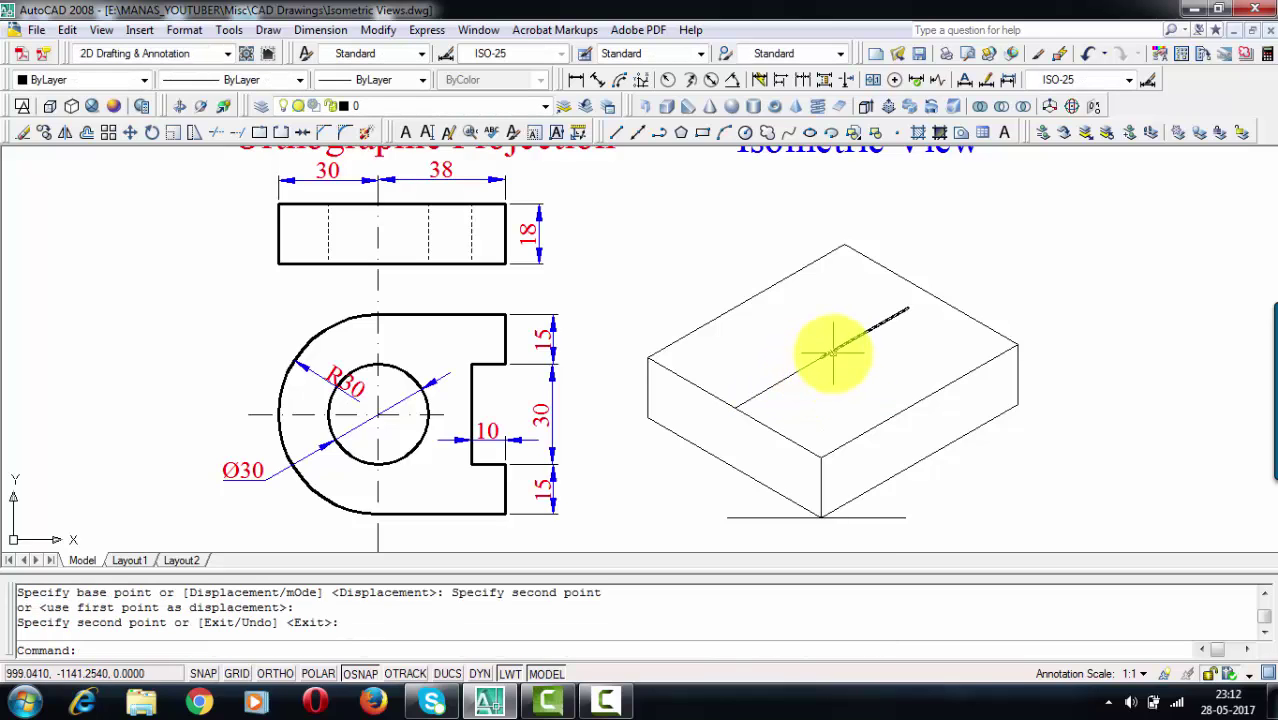
# Draw a 30 mm line at 150° from the point where the two centre line segments meet
pyautogui.write('l')
pyautogui.press('Return')
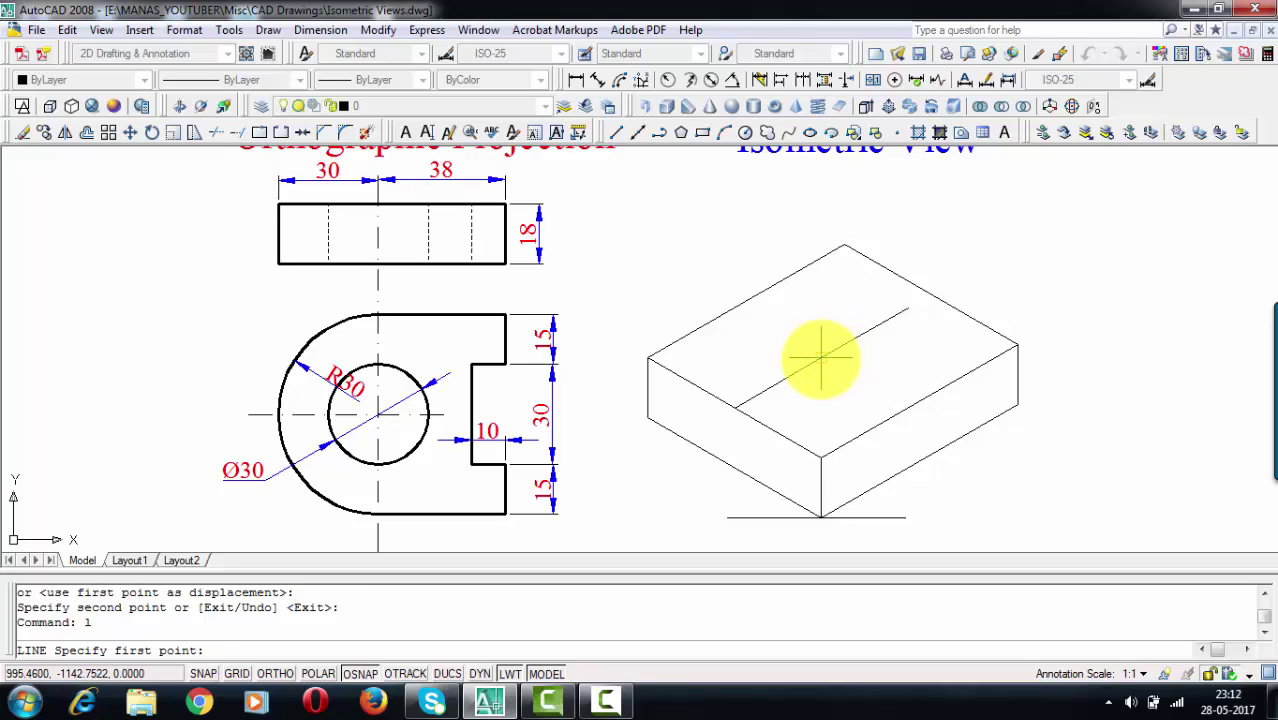
pyautogui.click(820, 356)
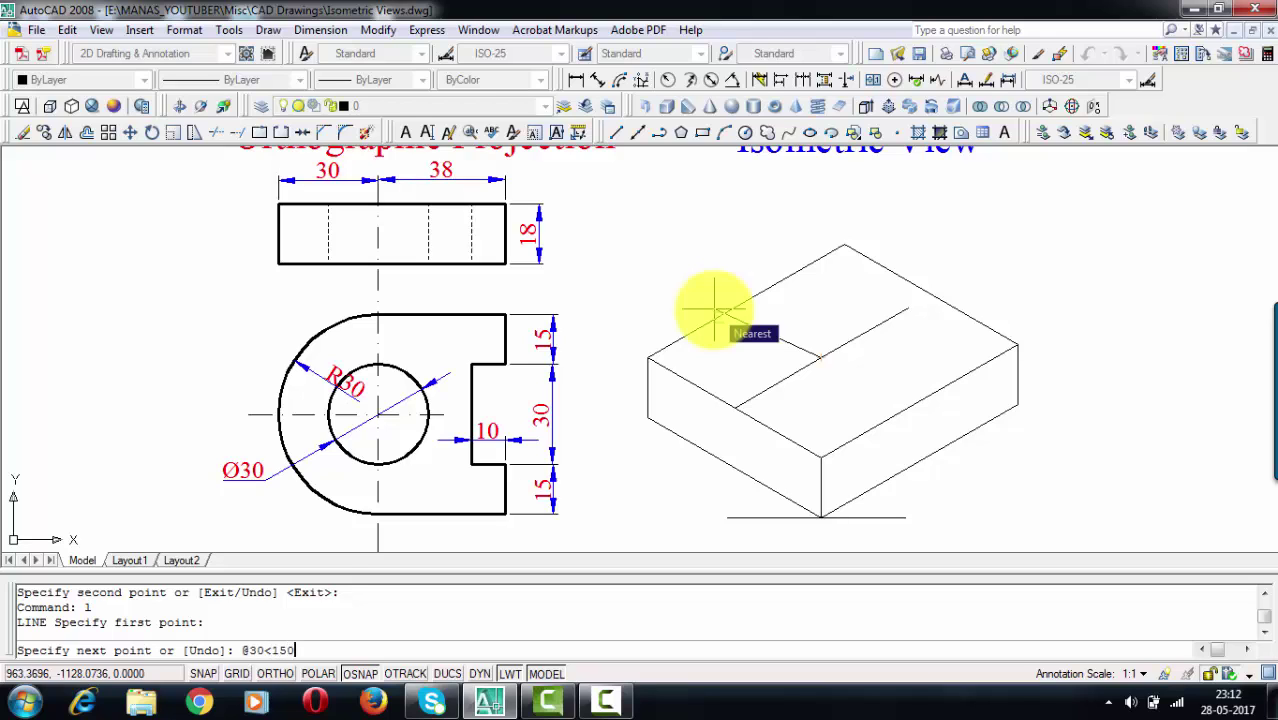
pyautogui.write('@30<150')
pyautogui.press('Return')
pyautogui.press('Return')
# Copy the 150° line from its outer end to the centre point, extending it to the top face's front-right edge
pyautogui.click(771, 328)
pyautogui.click(46, 131)
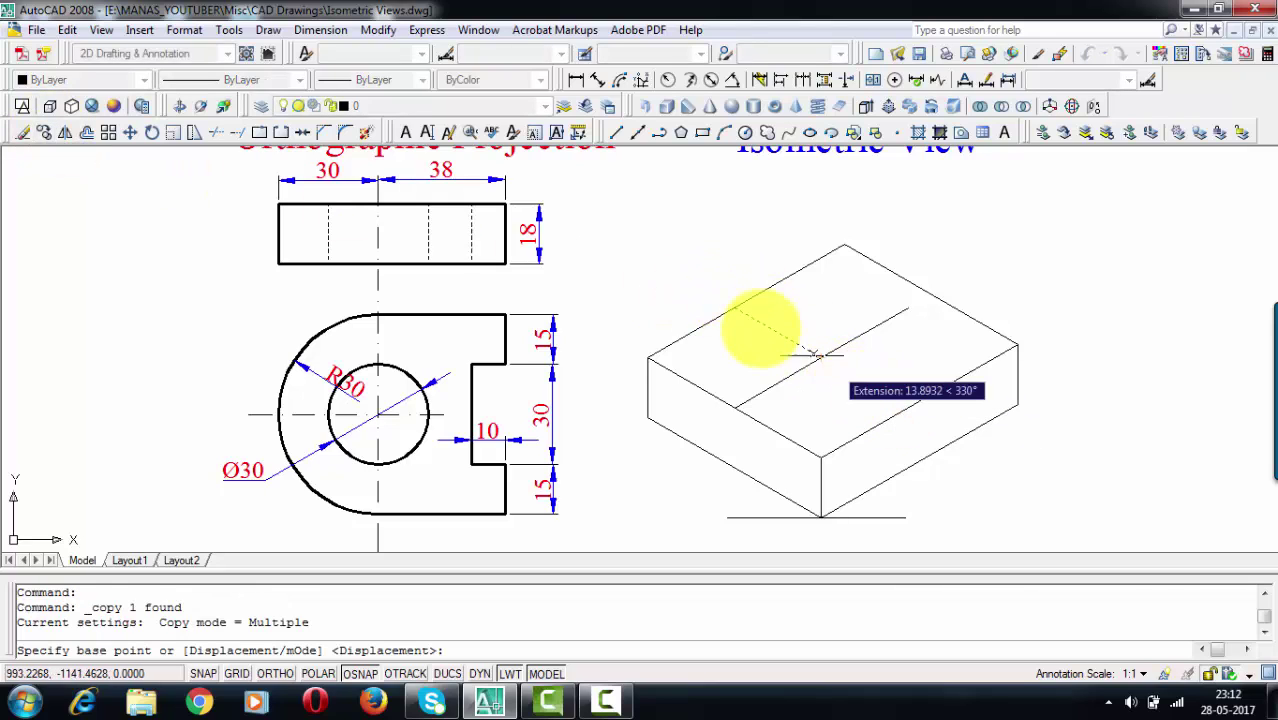
pyautogui.click(764, 323)
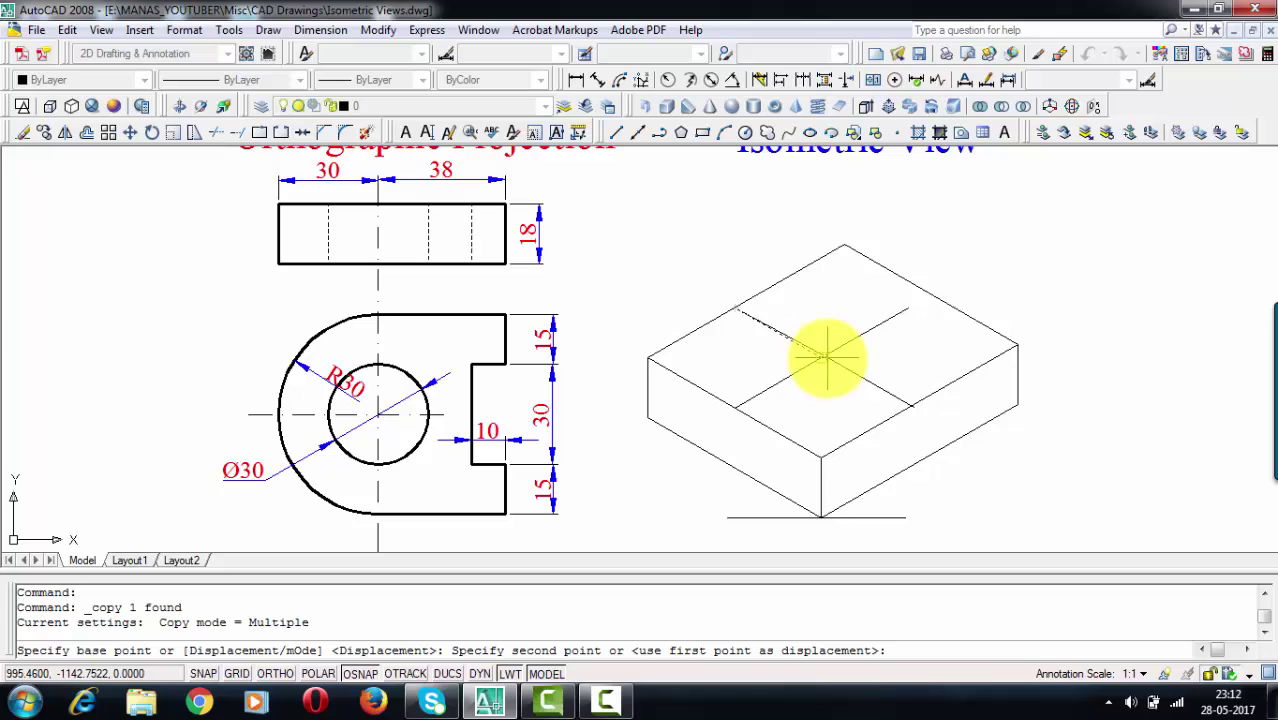
pyautogui.click(822, 357)
pyautogui.press('Escape')
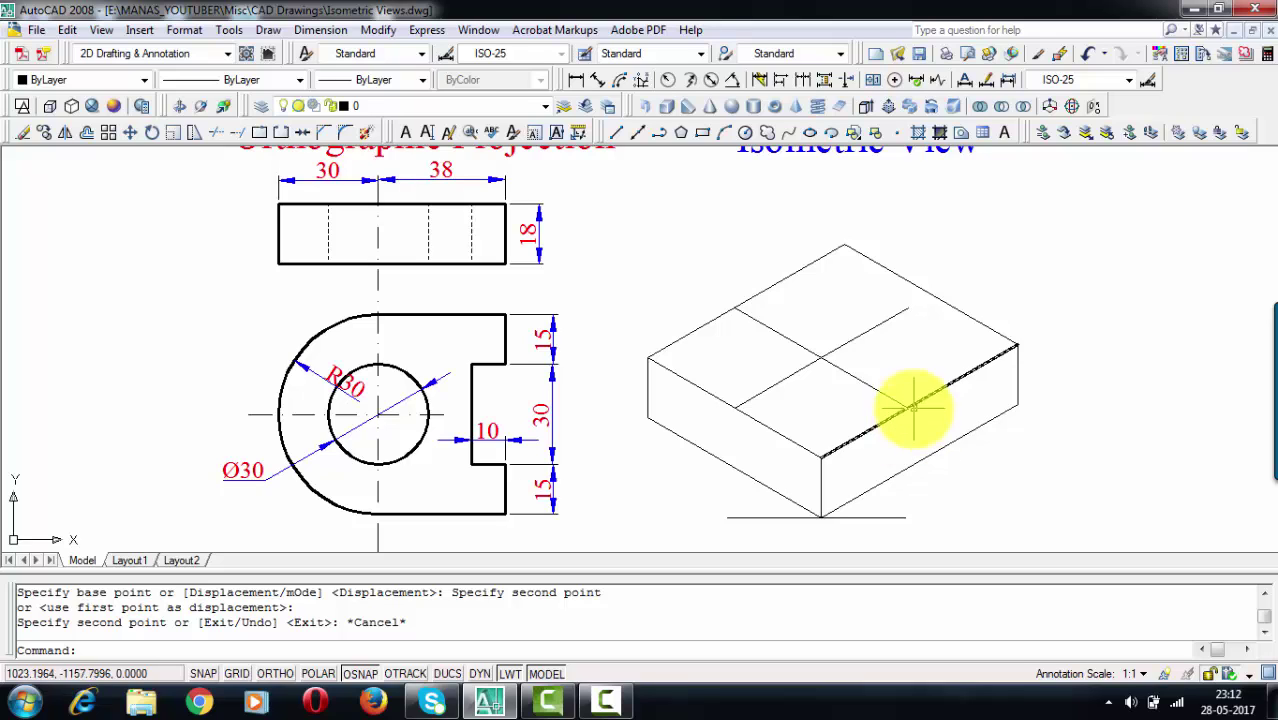
# Copy the top face's back-right edge from its midpoint to the far end of the 30° centre line
pyautogui.click(983, 322)
pyautogui.click(44, 132)
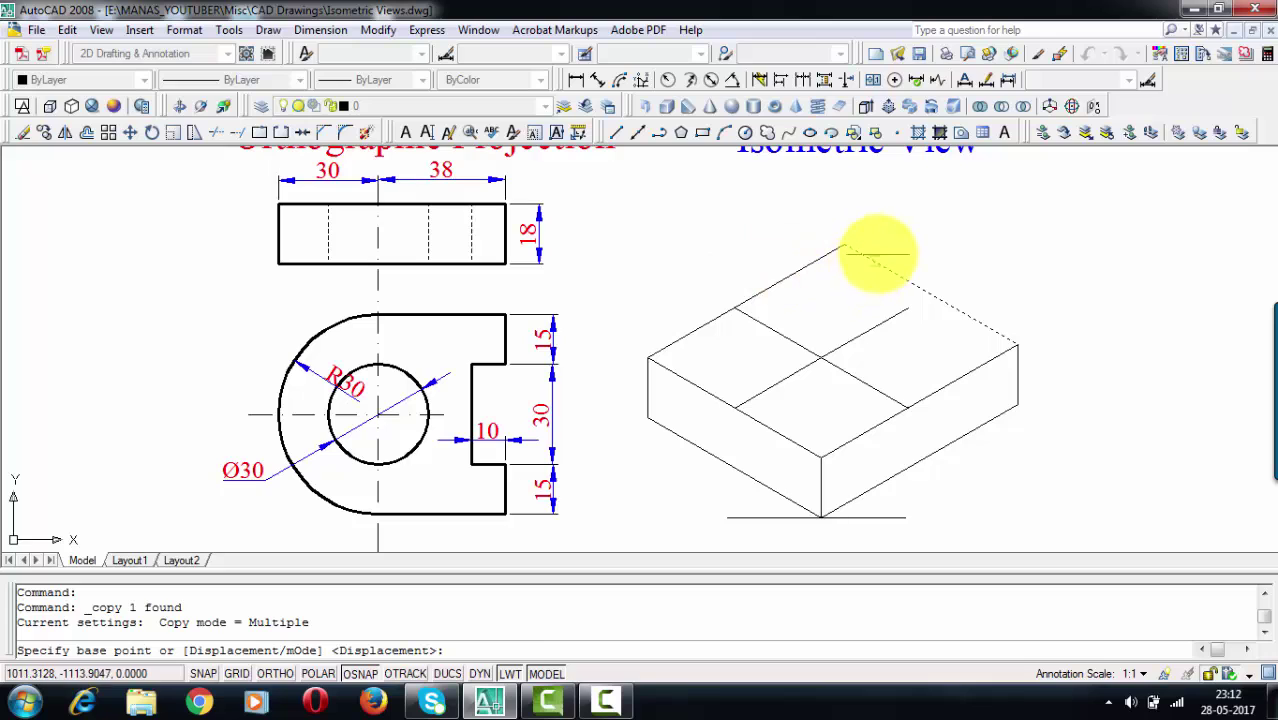
pyautogui.click(930, 294)
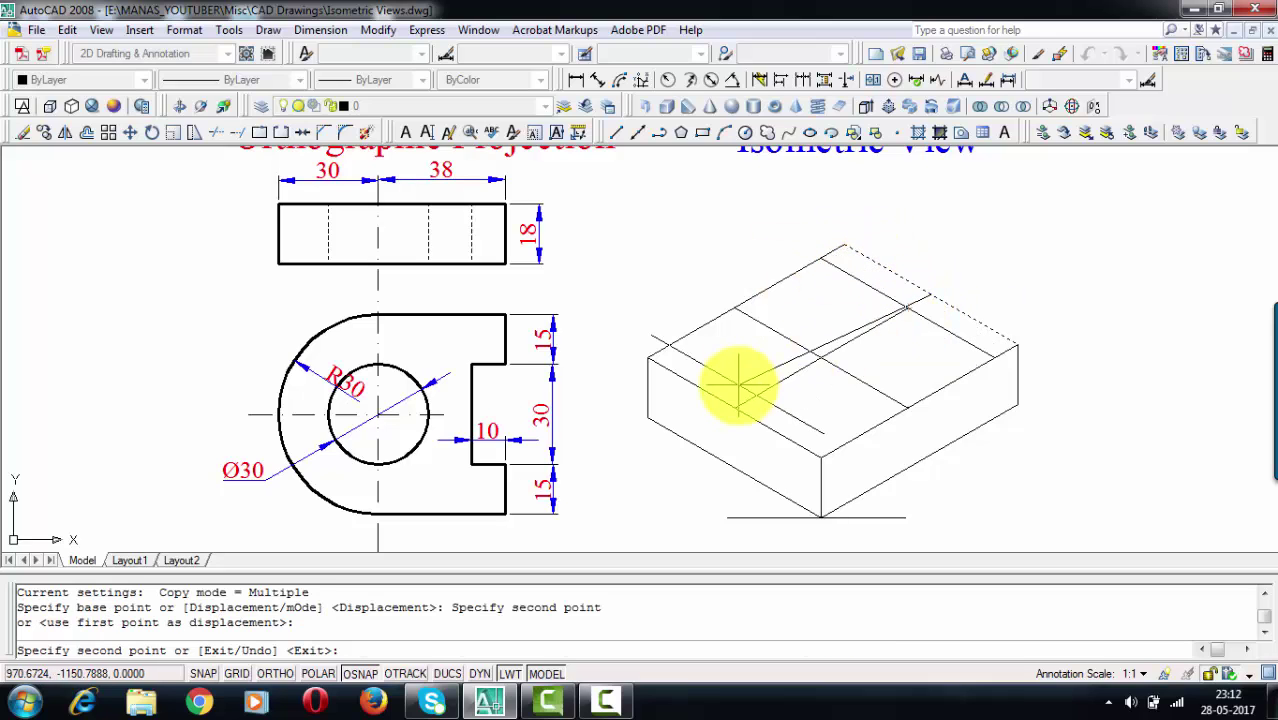
pyautogui.press('Escape')
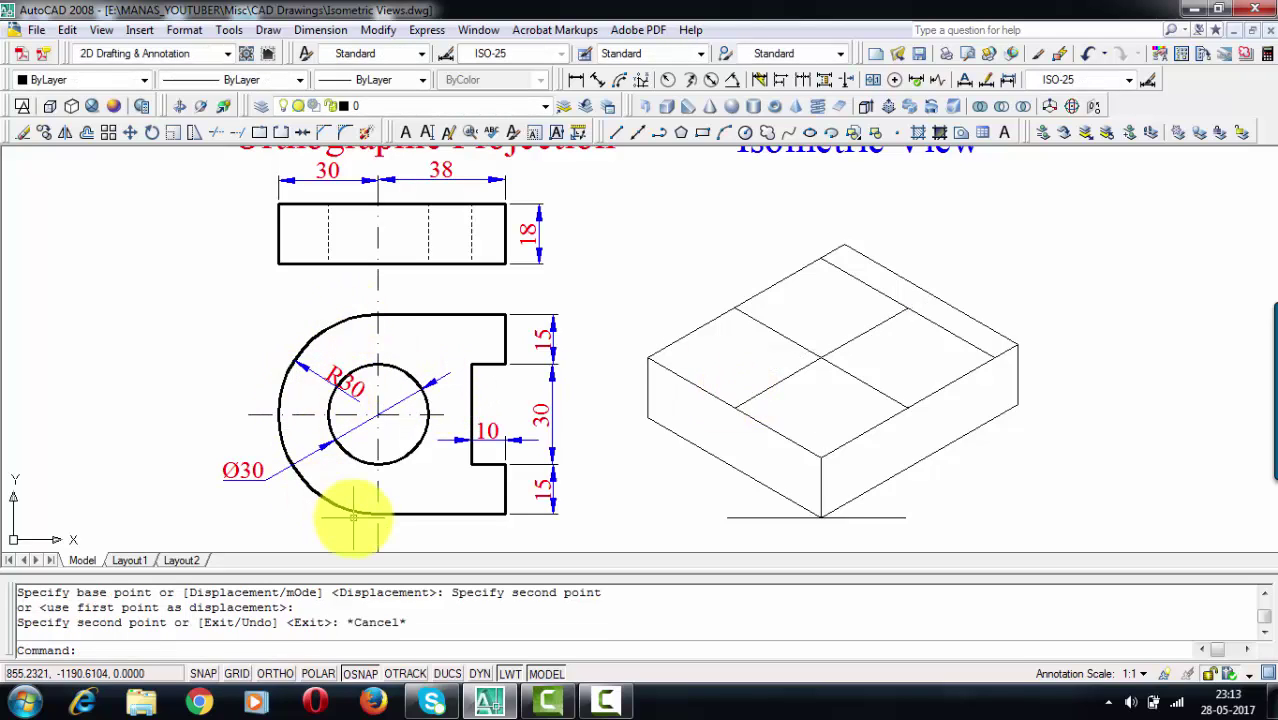
# Draw two lines from the back corner of the inner top rhombus to the midpoints of its front-left and front-right edges
pyautogui.click(813, 253)
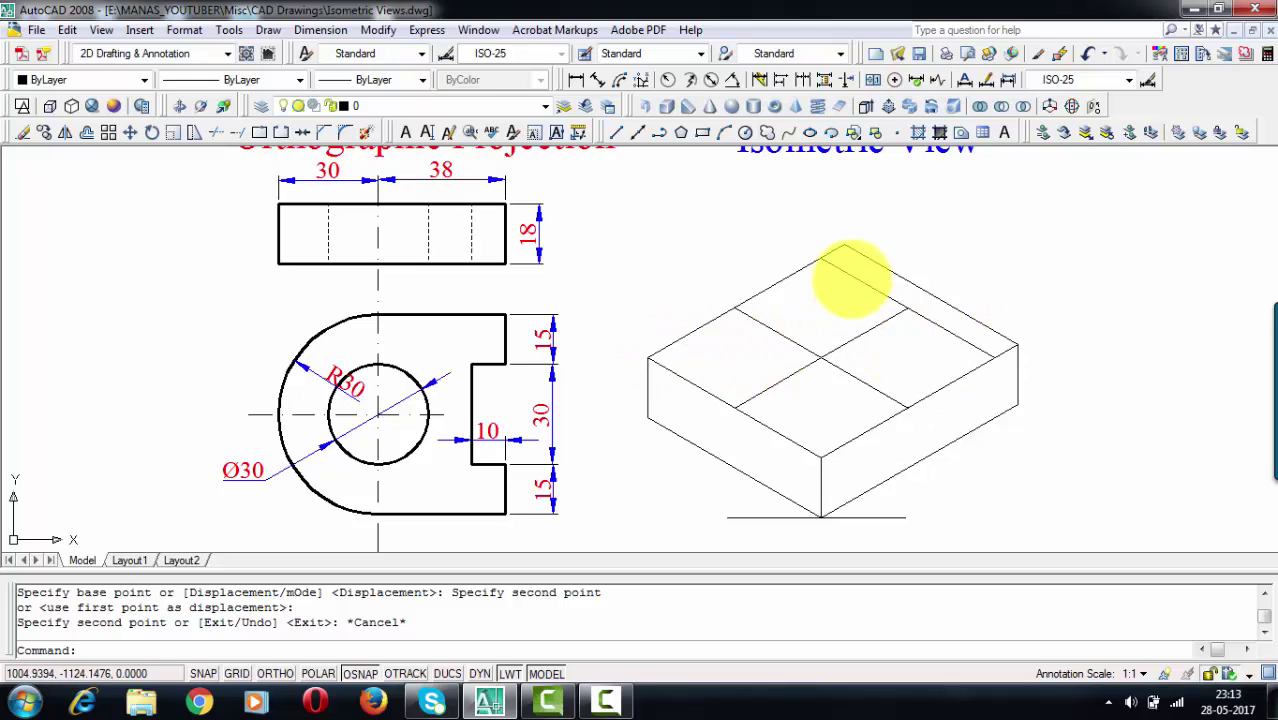
pyautogui.write('l')
pyautogui.press('Return')
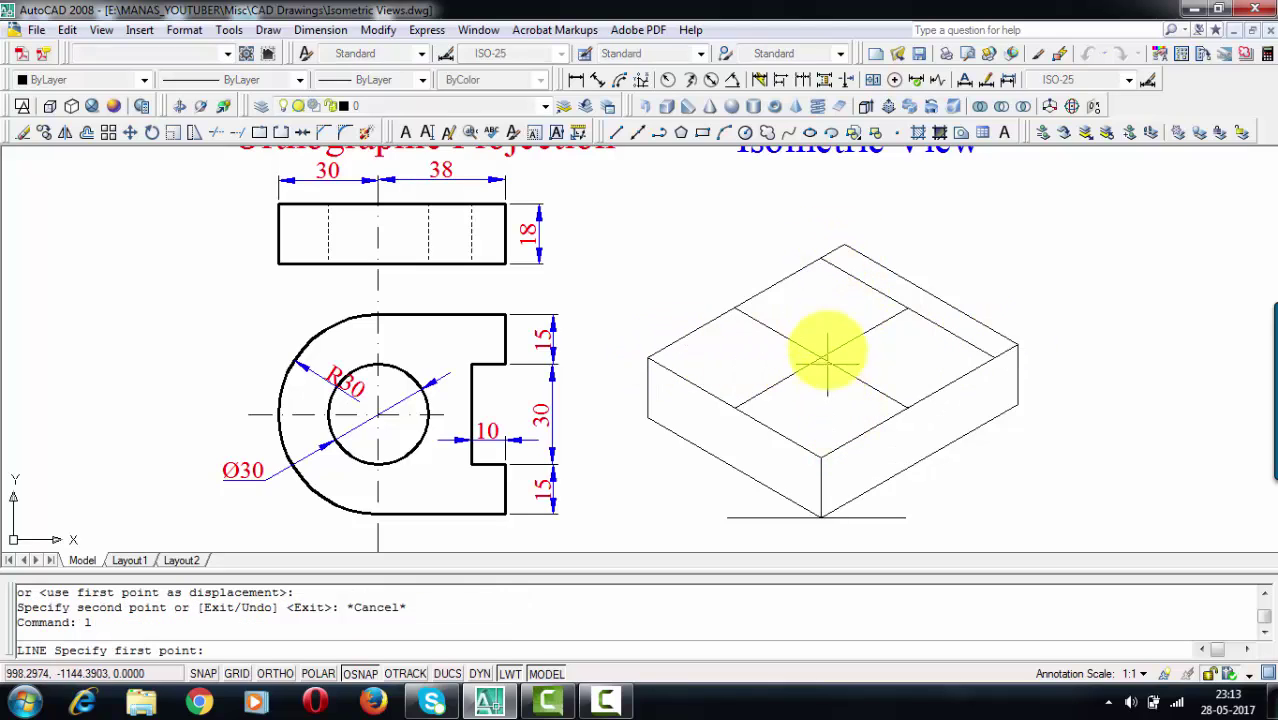
pyautogui.click(820, 258)
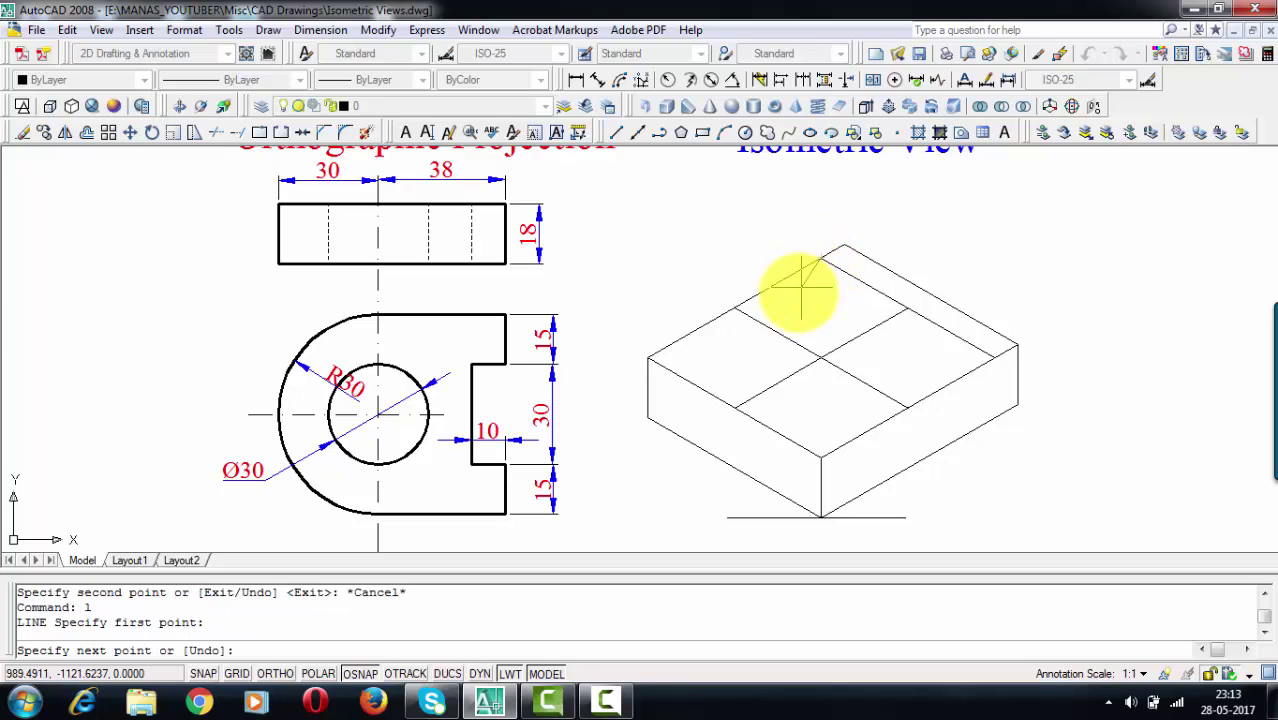
pyautogui.click(736, 407)
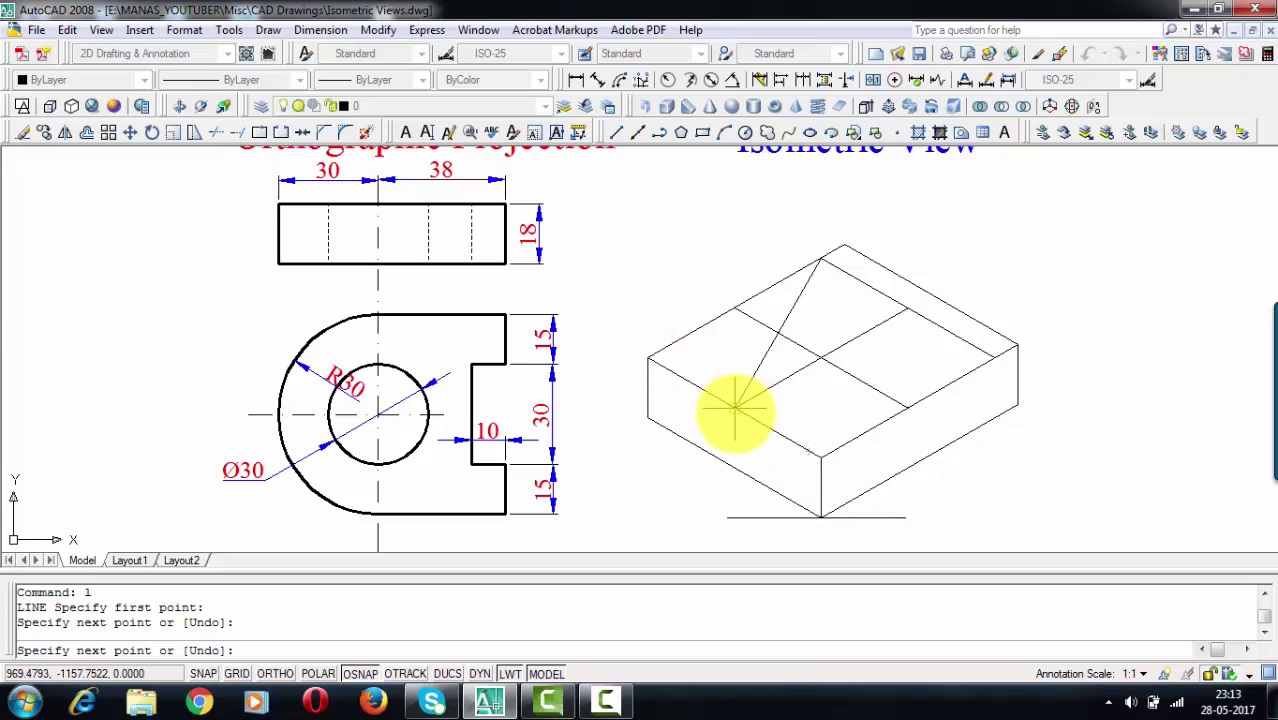
pyautogui.press('Return')
pyautogui.write('l')
pyautogui.press('Return')
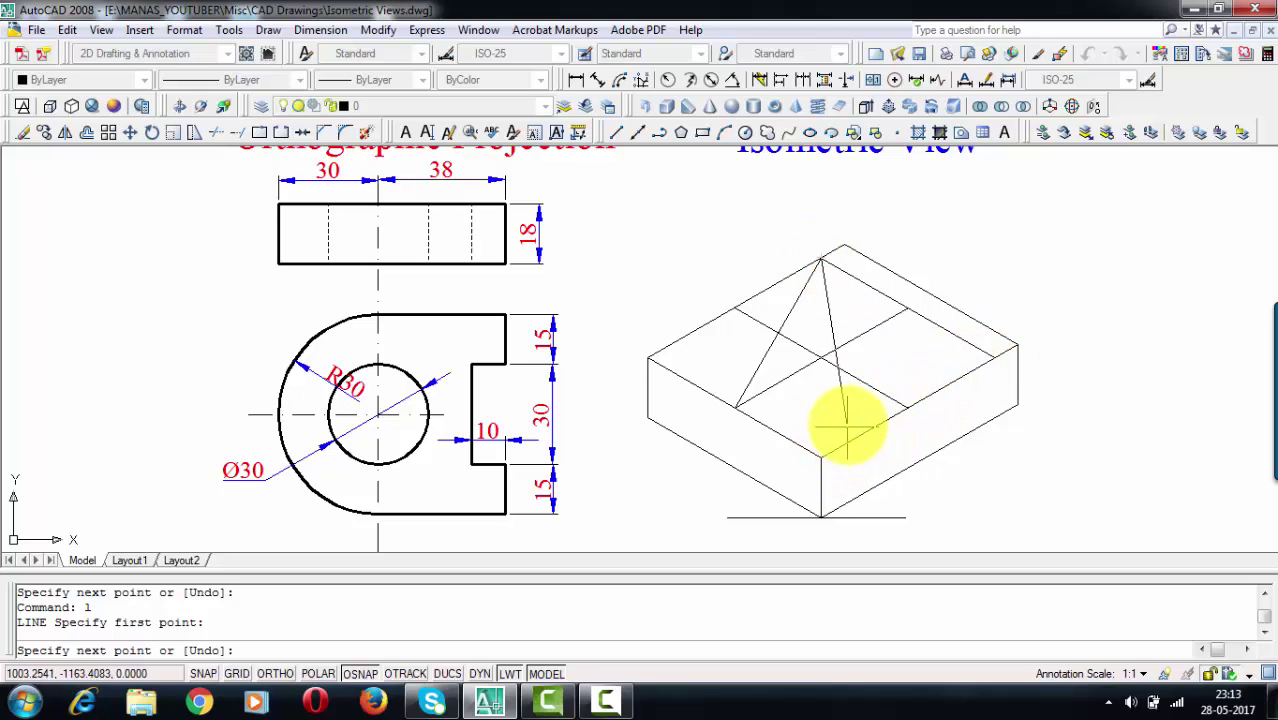
pyautogui.click(906, 406)
pyautogui.press('Return')
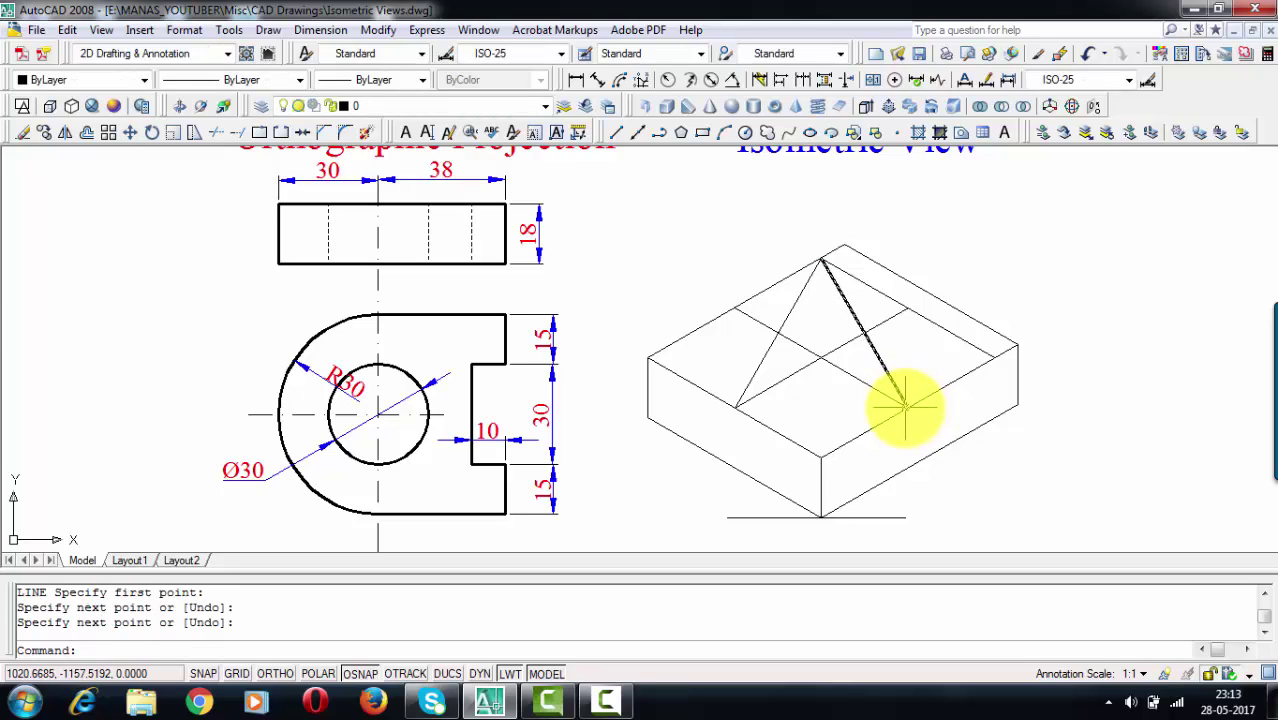
# Draw two lines from the front corner of the inner top rhombus to the midpoints of its back-left and back-right edges
pyautogui.write('l')
pyautogui.press('Return')
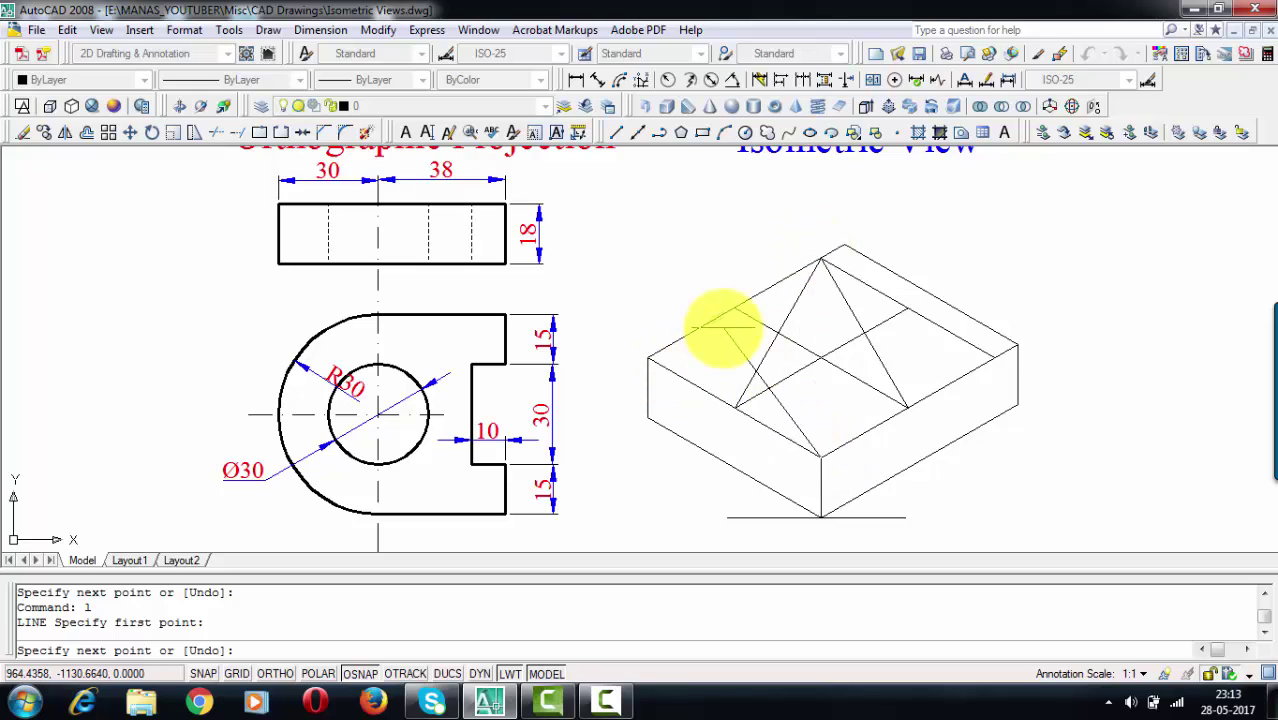
pyautogui.click(735, 308)
pyautogui.press('Return')
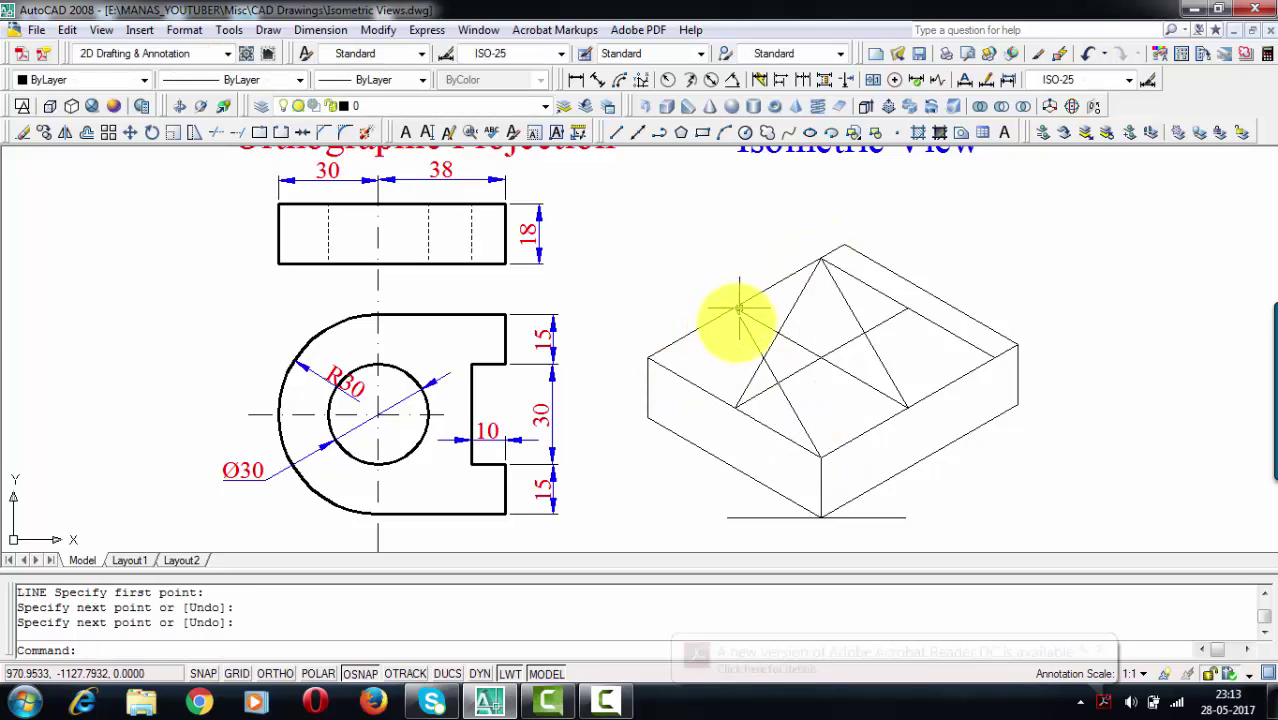
pyautogui.write('l')
pyautogui.press('Return')
pyautogui.click(820, 458)
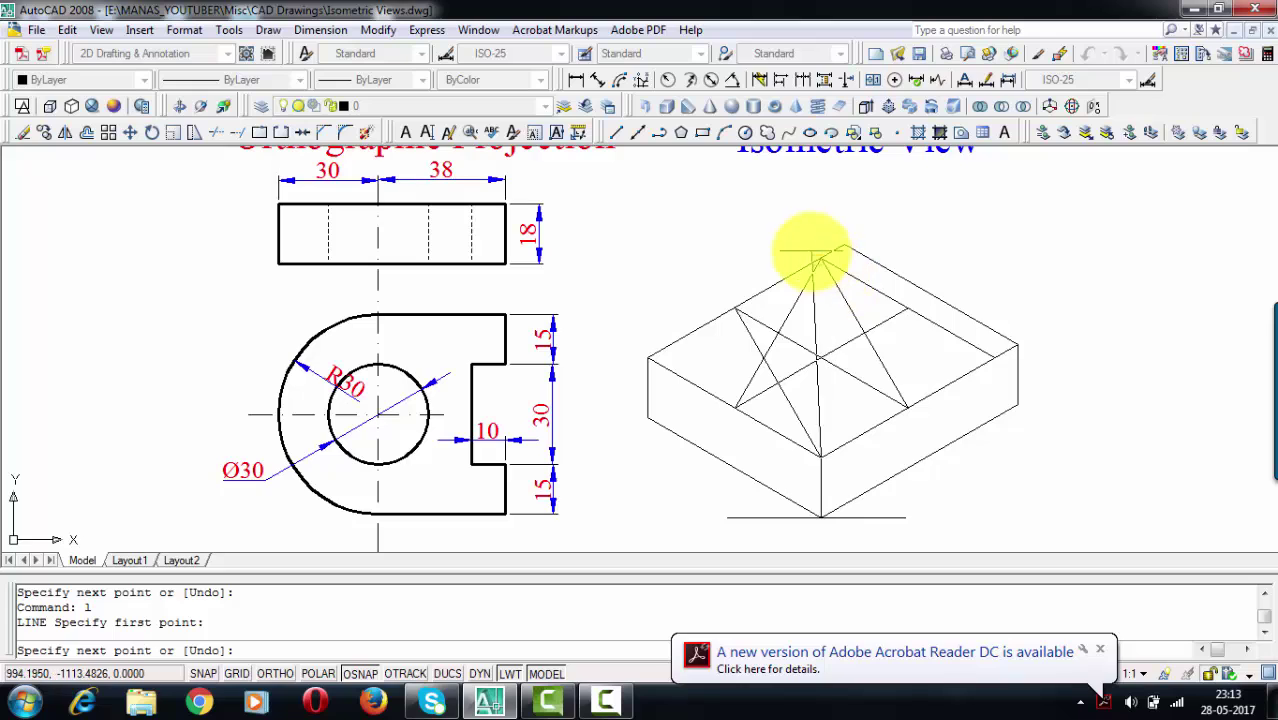
pyautogui.click(907, 309)
pyautogui.press('Return')
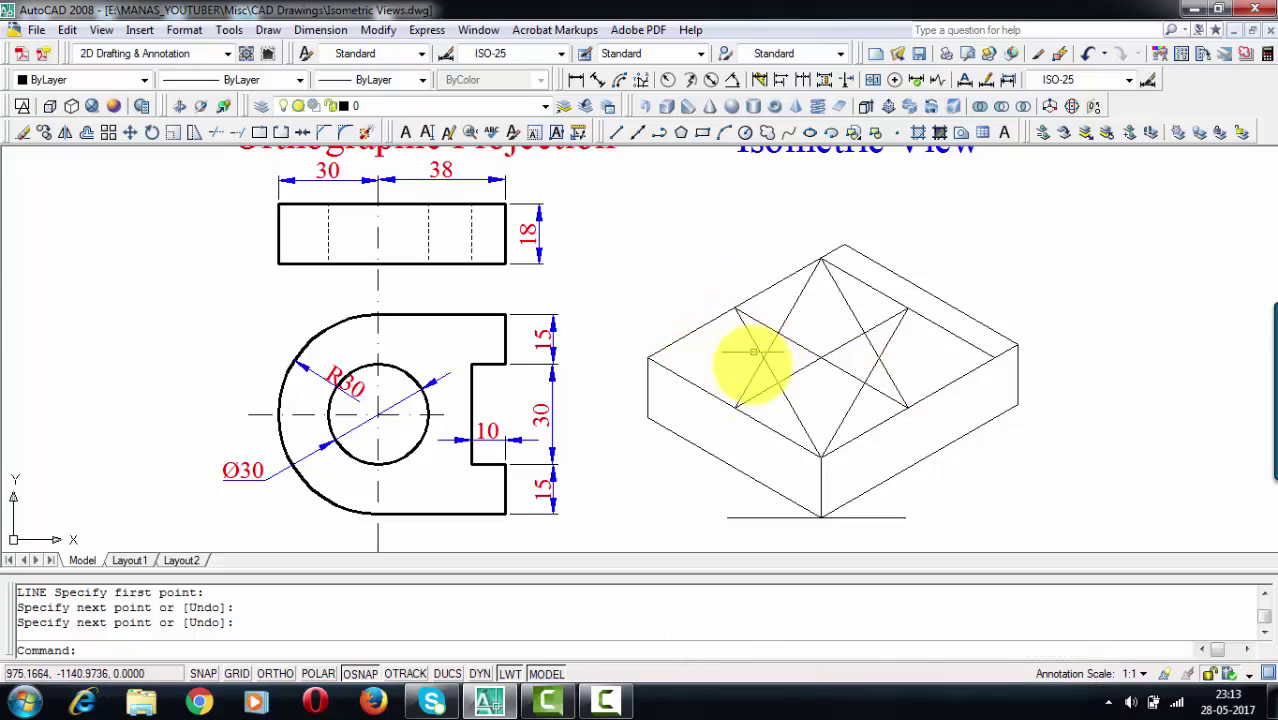
pyautogui.scroll(3, 755, 360)
pyautogui.scroll(-2, 763, 358)
pyautogui.moveTo(763, 358); pyautogui.dragTo(746, 358, button='middle')
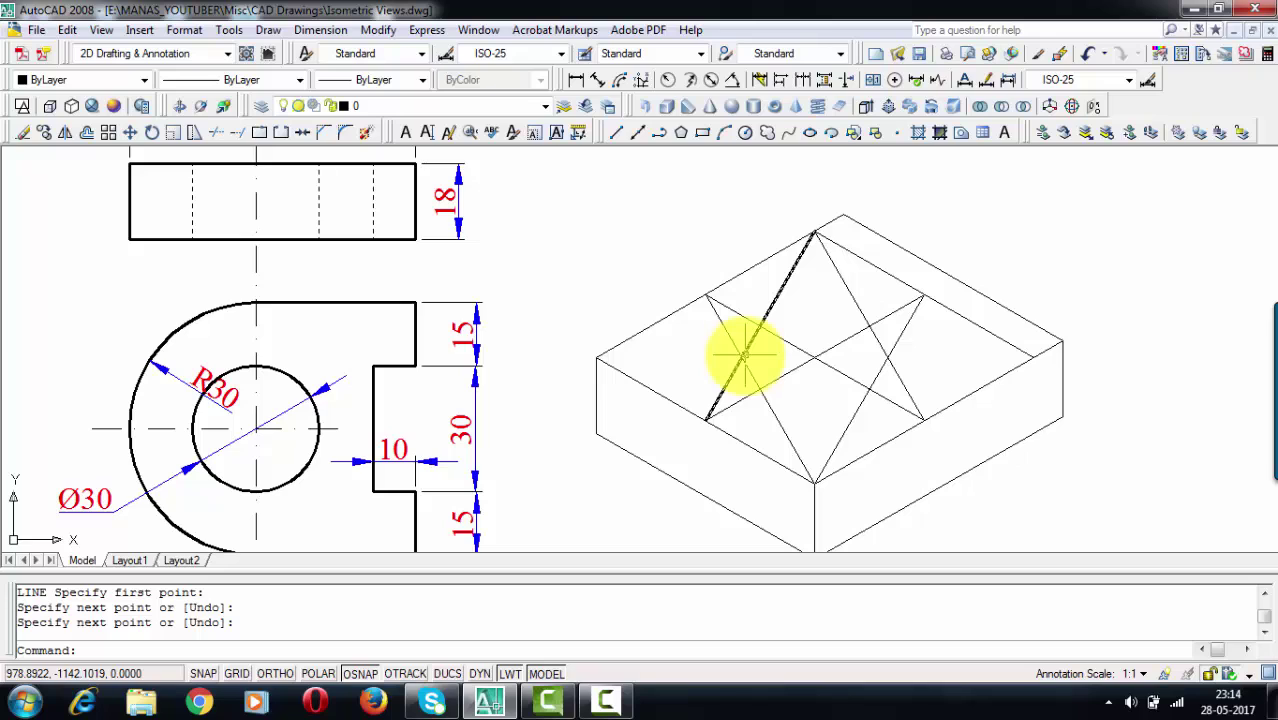
# Draw a centre-defined arc from the back-left to the front-left edge midpoint, centred on the left crossing of the construction lines
pyautogui.write('c')
pyautogui.press('Return')
pyautogui.write('c')
pyautogui.press('Return')
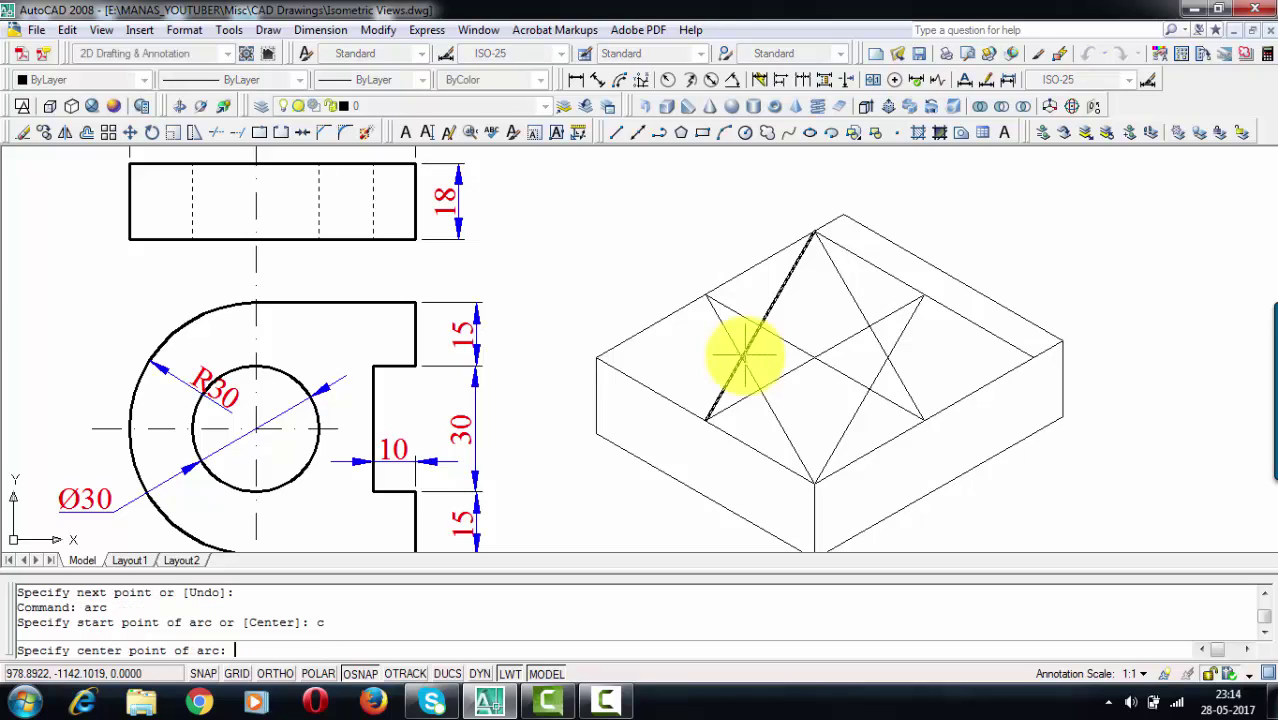
pyautogui.click(740, 352)
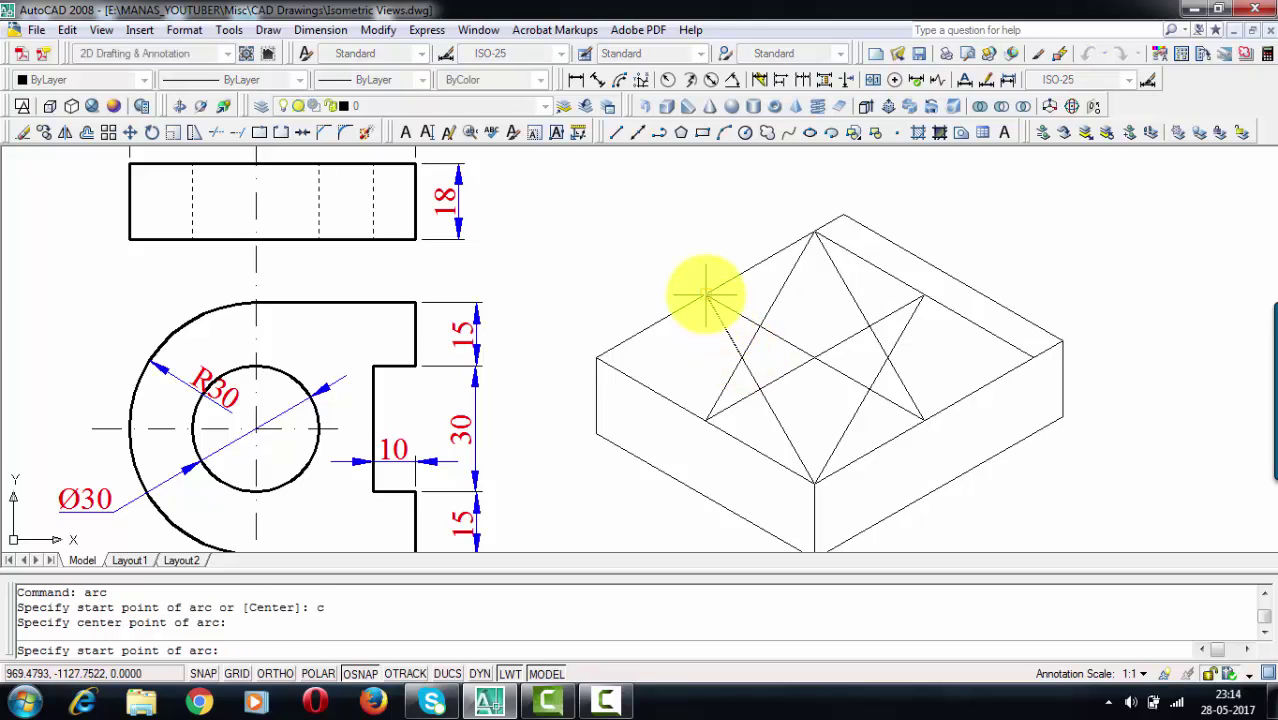
pyautogui.click(705, 295)
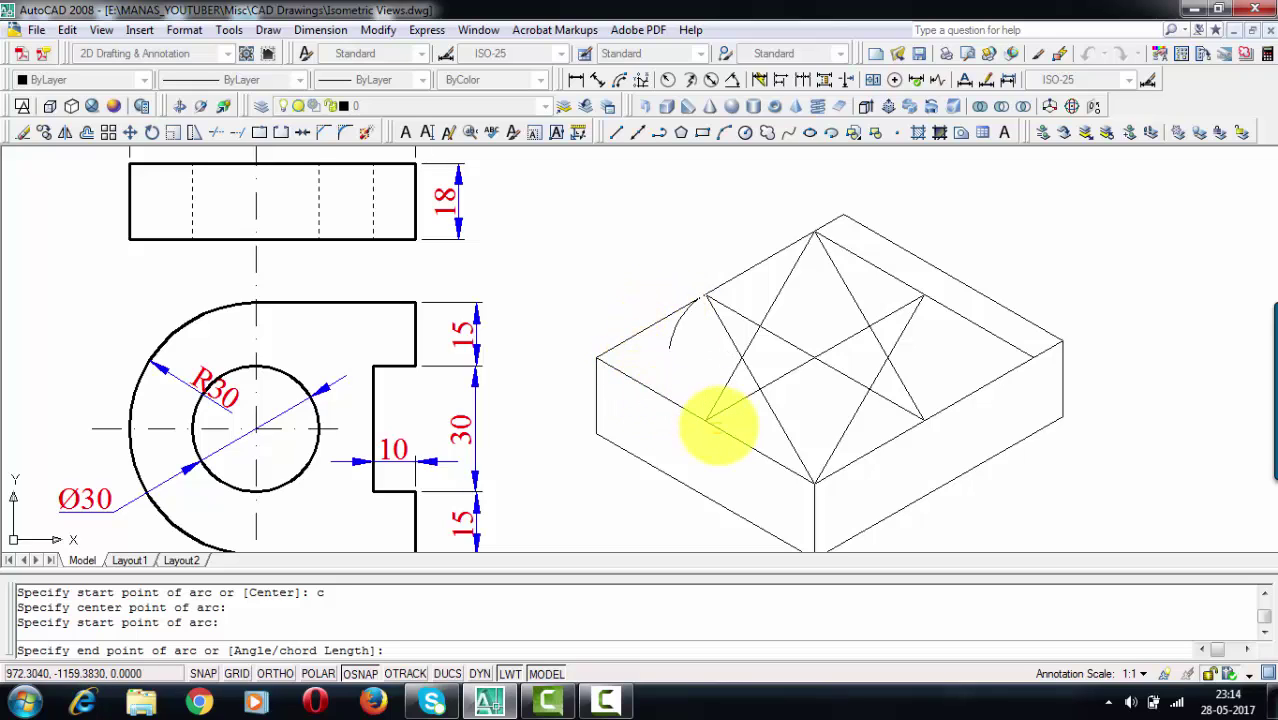
pyautogui.click(704, 418)
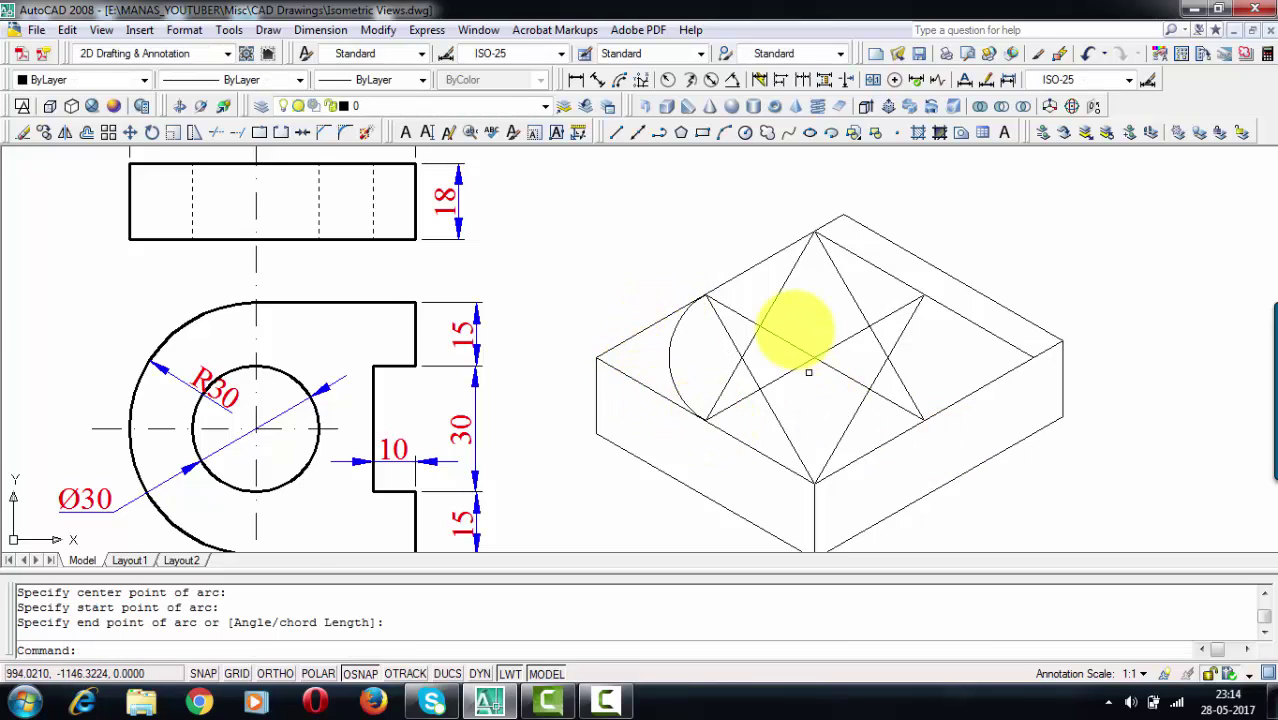
# Draw a centre-defined arc between the front-left and front-right edge midpoints, centred on the back corner of the inner rhombus
pyautogui.write('arc')
pyautogui.press('Return')
pyautogui.write('c')
pyautogui.press('Return')
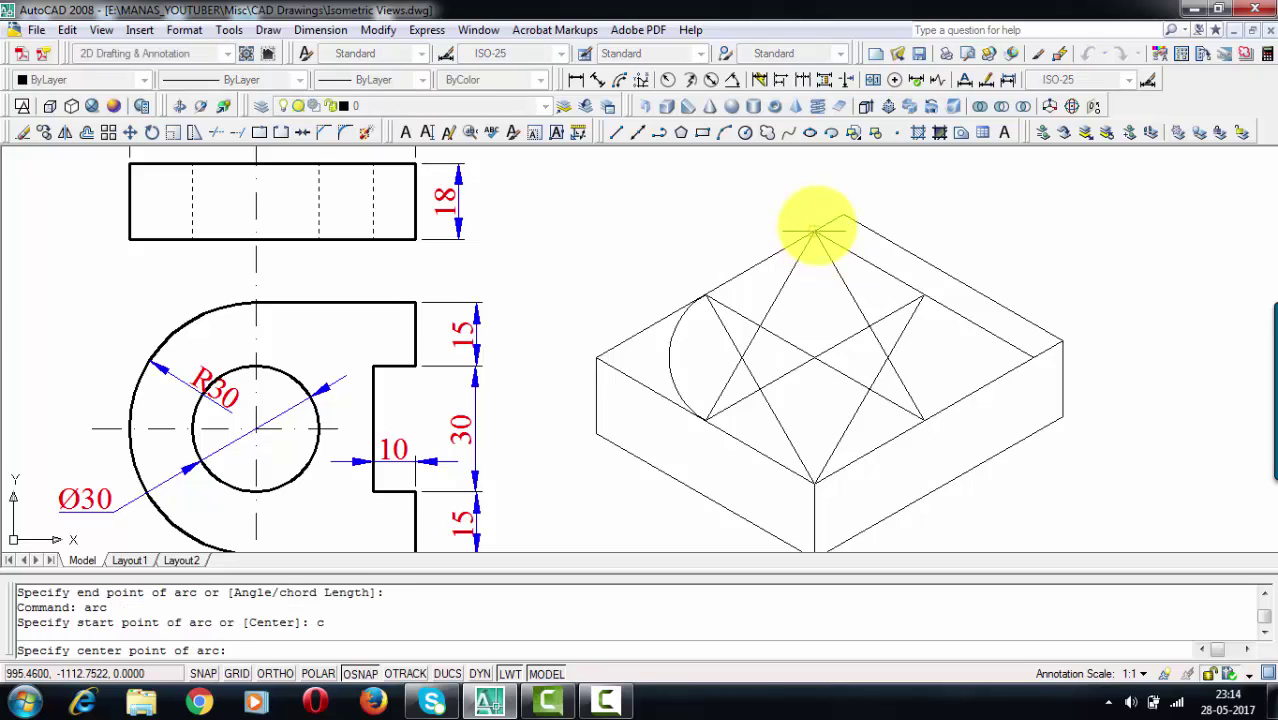
pyautogui.click(815, 233)
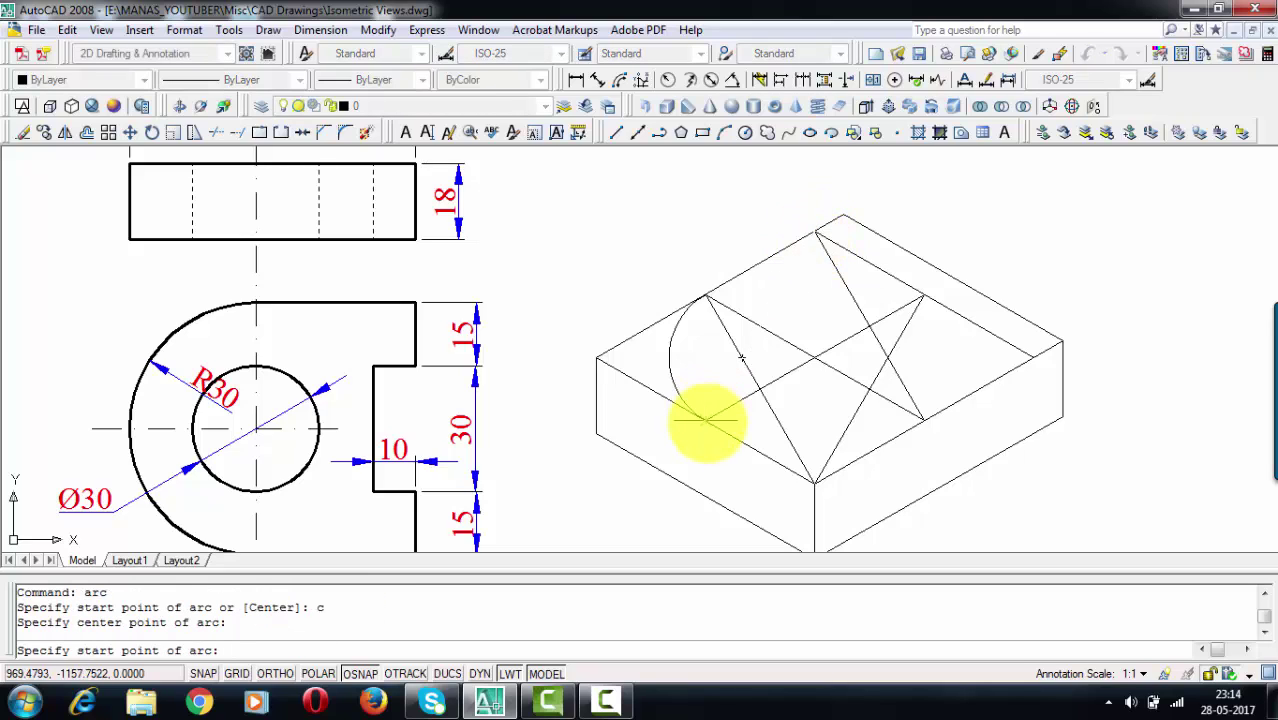
pyautogui.click(706, 420)
pyautogui.click(924, 421)
pyautogui.press('Return')
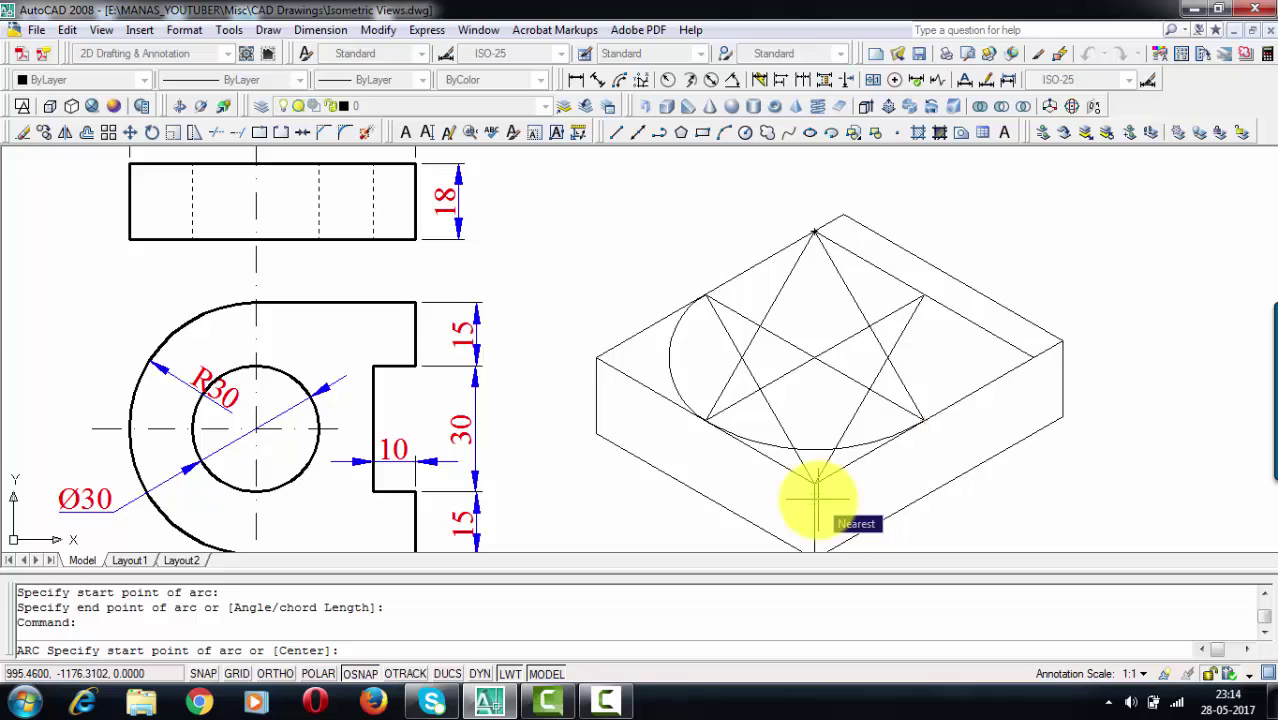
pyautogui.press('Escape')
# Erase the construction lines inside the top face, keeping the line joining the two arcs' outer ends
pyautogui.click(936, 364)
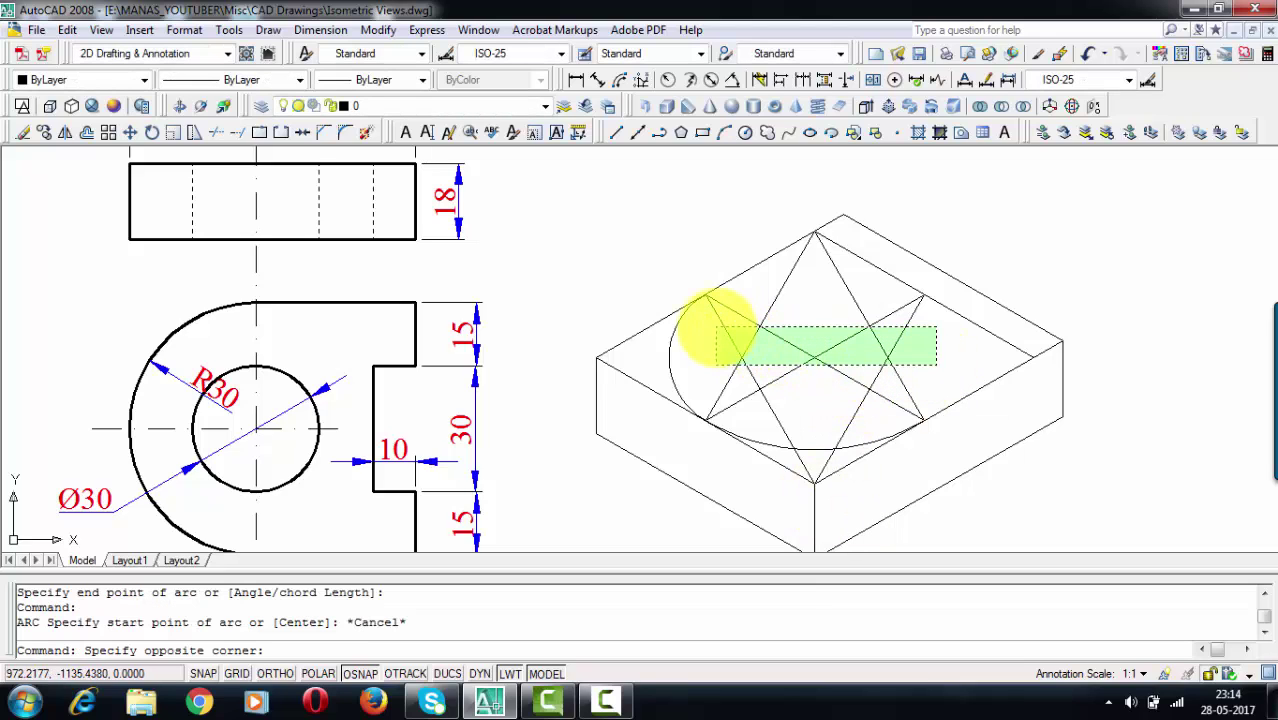
pyautogui.click(717, 328)
pyautogui.press('Delete')
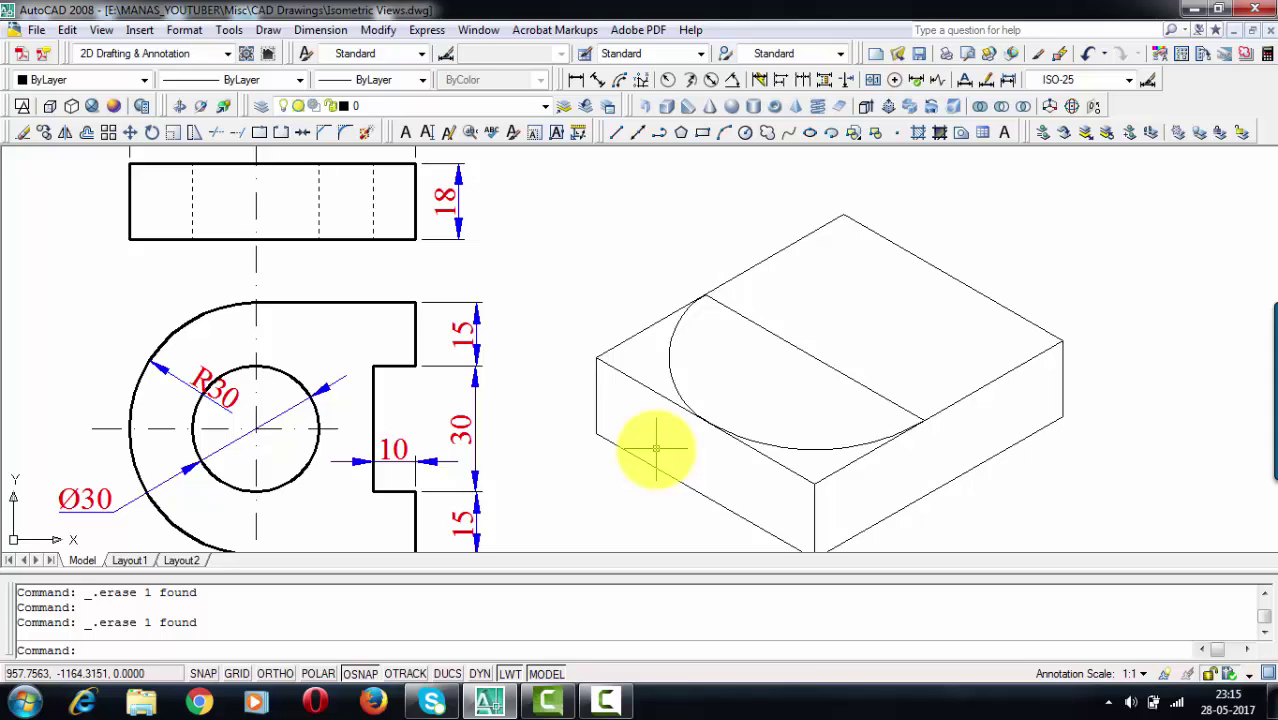
# Draw a 15 mm line at 30° from the ellipse's centre point on the top face
pyautogui.moveTo(512, 439); pyautogui.dragTo(562, 399, button='middle')
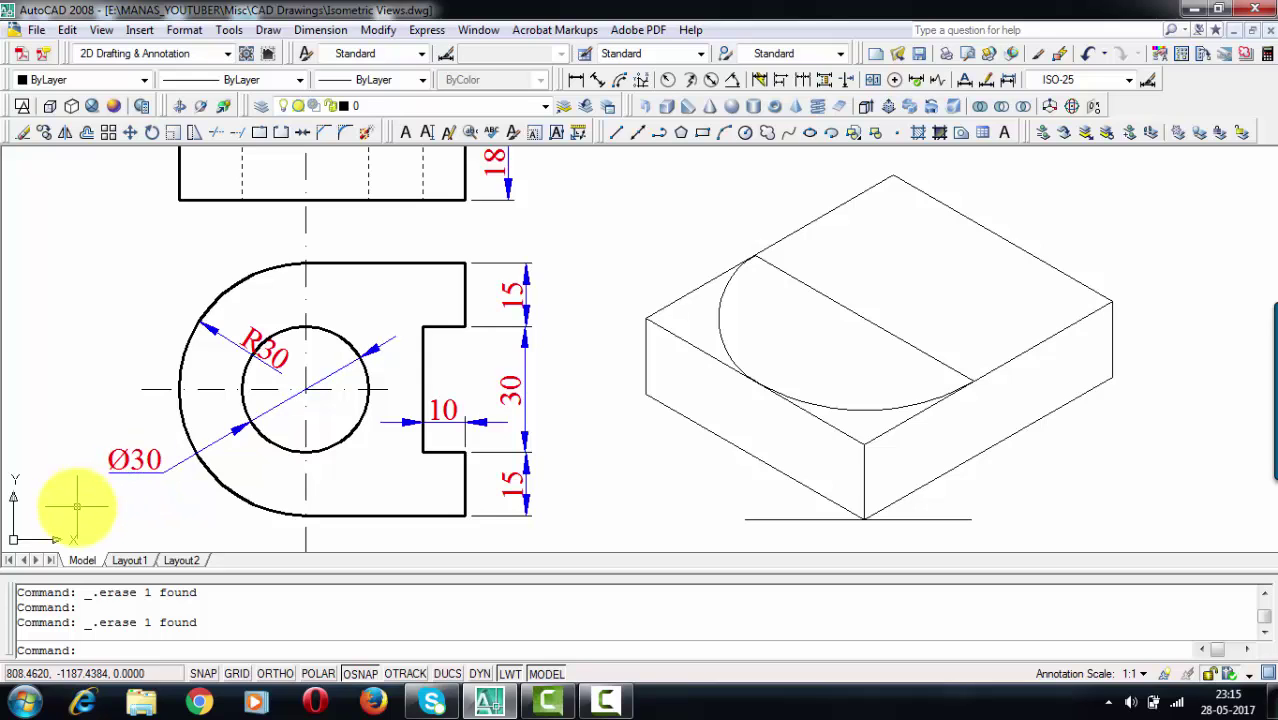
pyautogui.moveTo(650, 422); pyautogui.dragTo(517, 470, button='middle')
pyautogui.write('l')
pyautogui.press('Return')
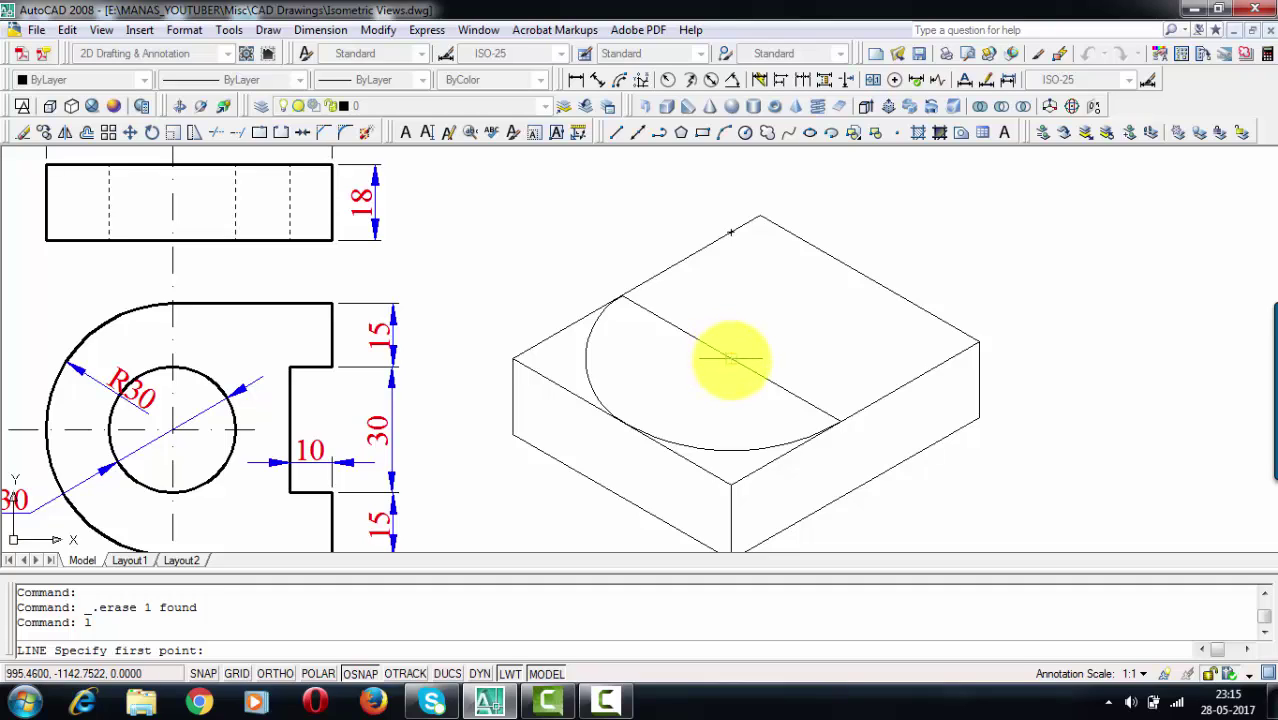
pyautogui.click(731, 358)
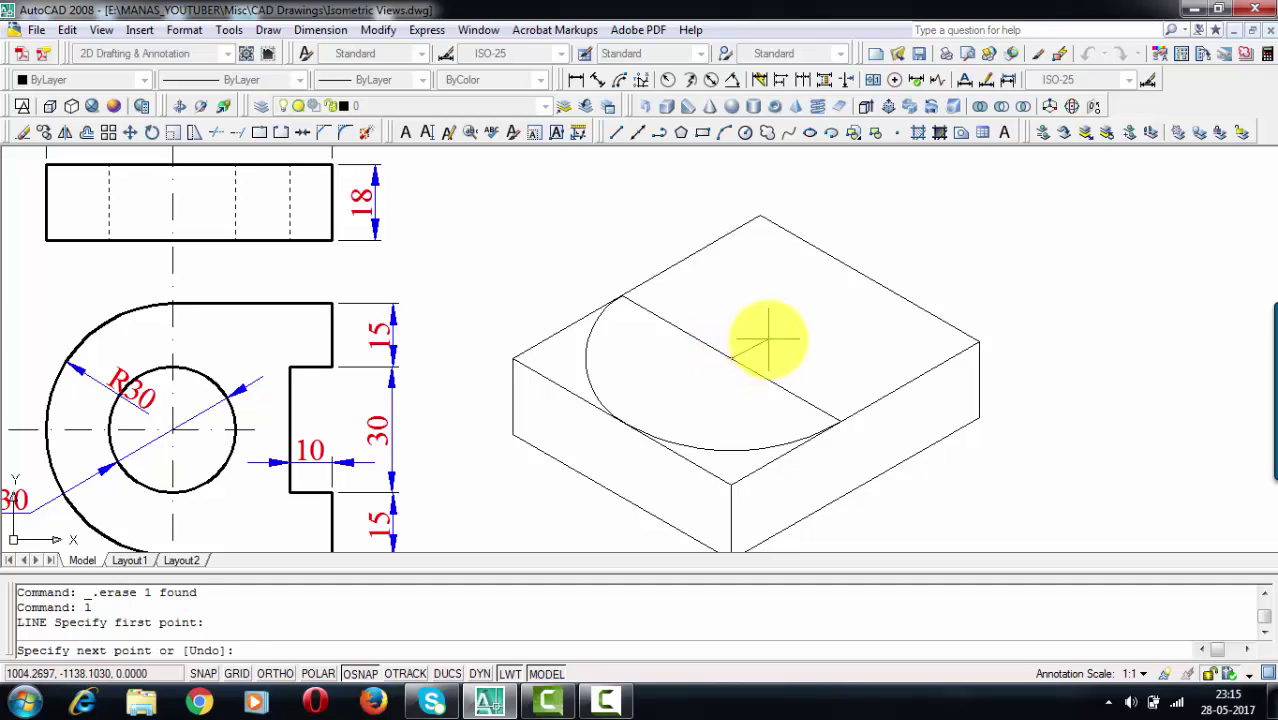
pyautogui.write('@15<30')
pyautogui.press('Return')
pyautogui.press('Return')
# Draw a 15 mm line at -150° from the same centre point
pyautogui.press('Return')
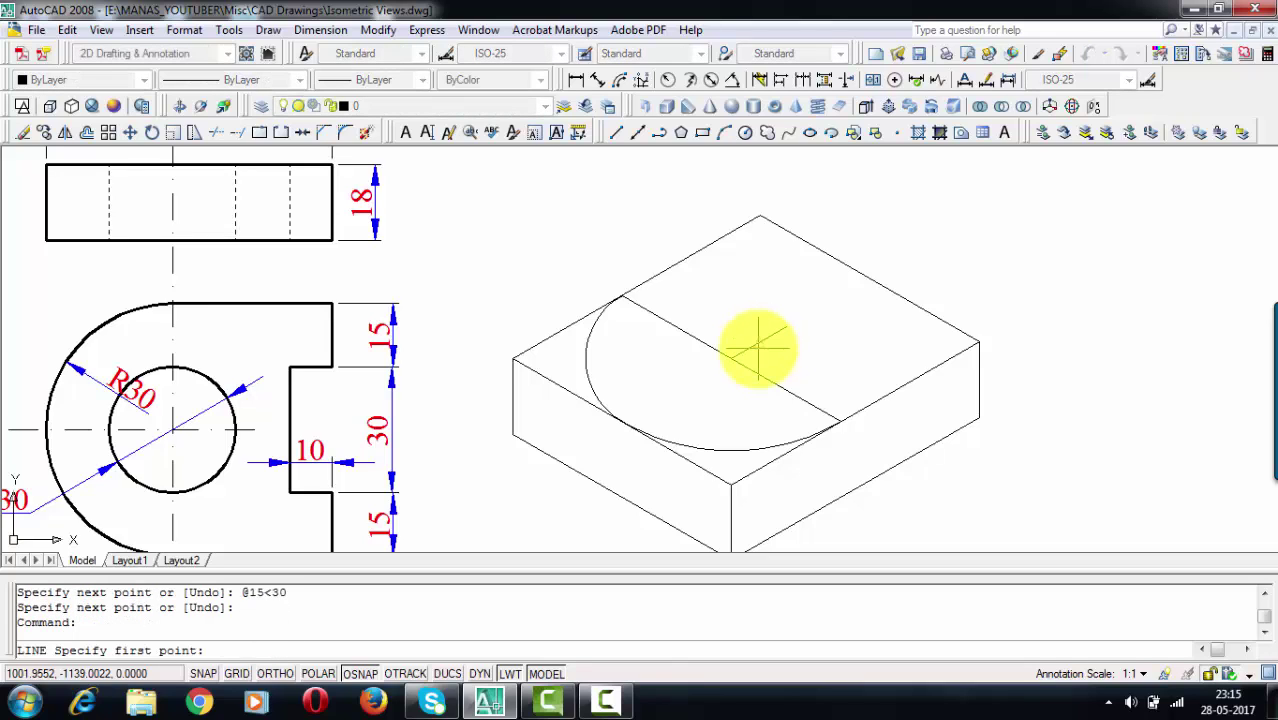
pyautogui.write('1')
pyautogui.press('Return')
pyautogui.click(733, 358)
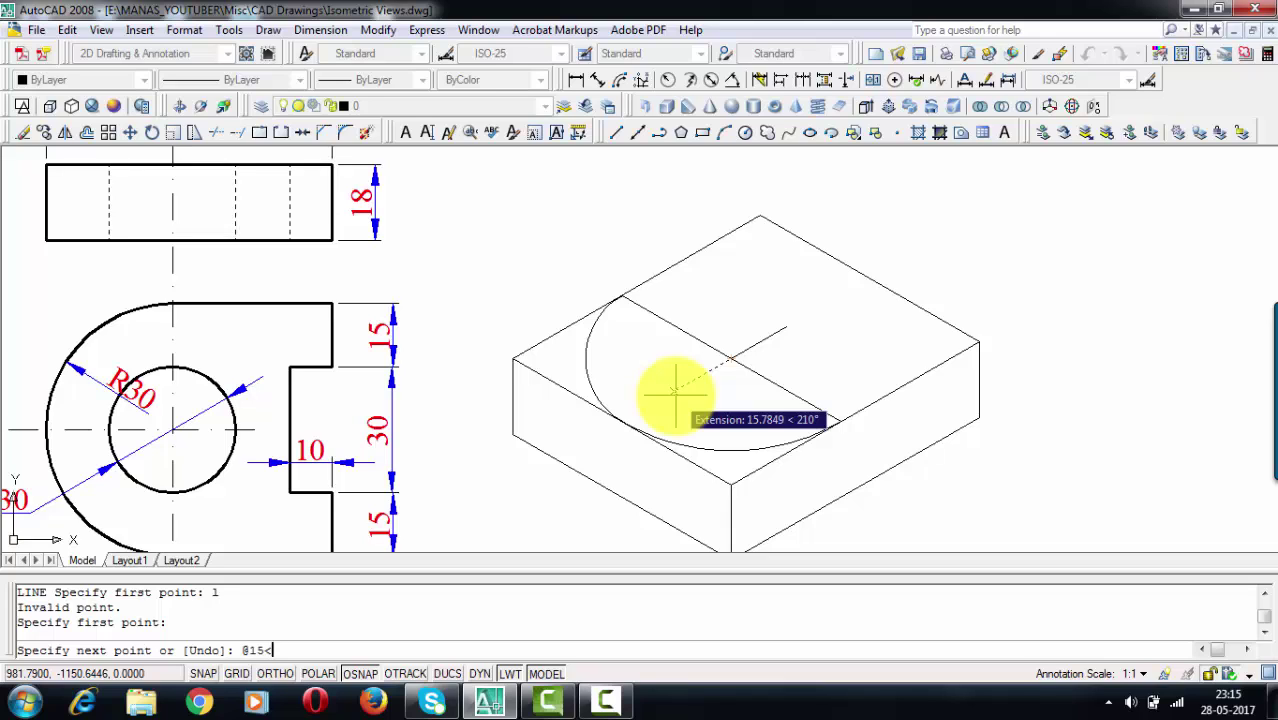
pyautogui.write('@15<-150')
pyautogui.press('Return')
pyautogui.press('Return')
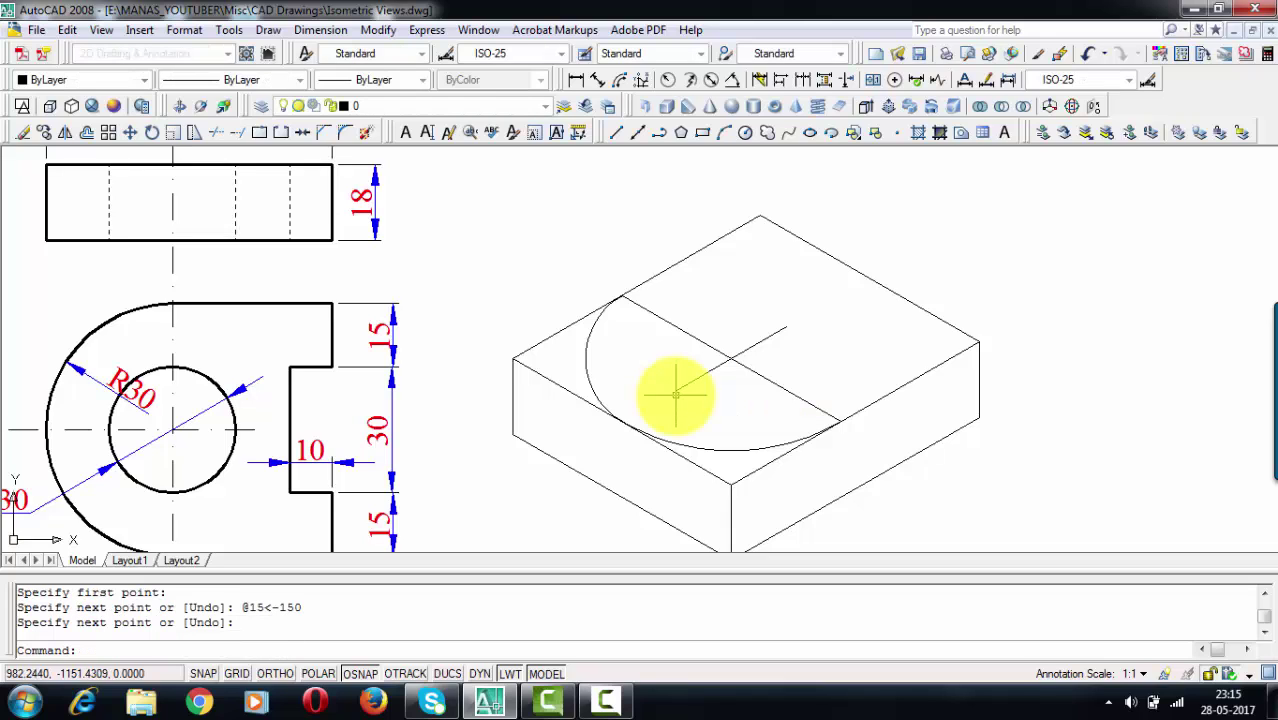
# Draw a 15 mm line at 150° from the ellipse's centre point
pyautogui.write('l')
pyautogui.press('Return')
pyautogui.click(729, 357)
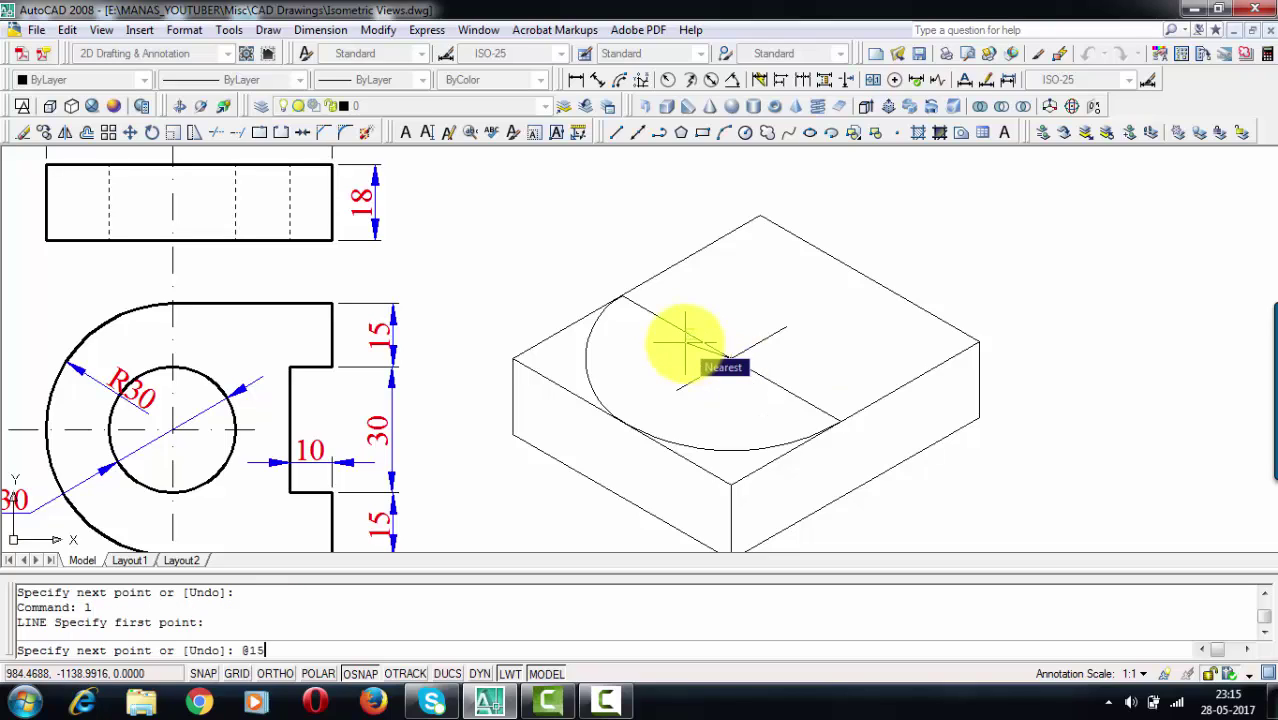
pyautogui.write('@15<150')
pyautogui.press('Return')
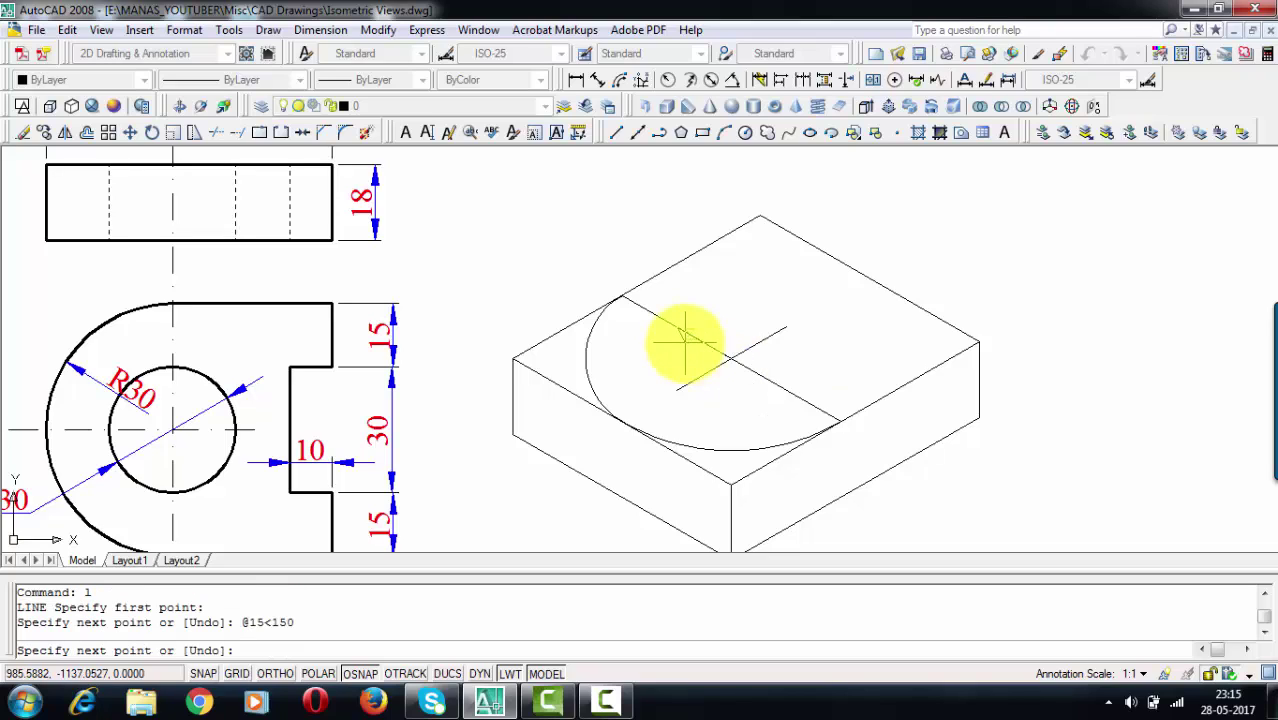
pyautogui.press('Return')
# Erase both halves of the long line joining the arcs' outer ends
pyautogui.click(645, 312)
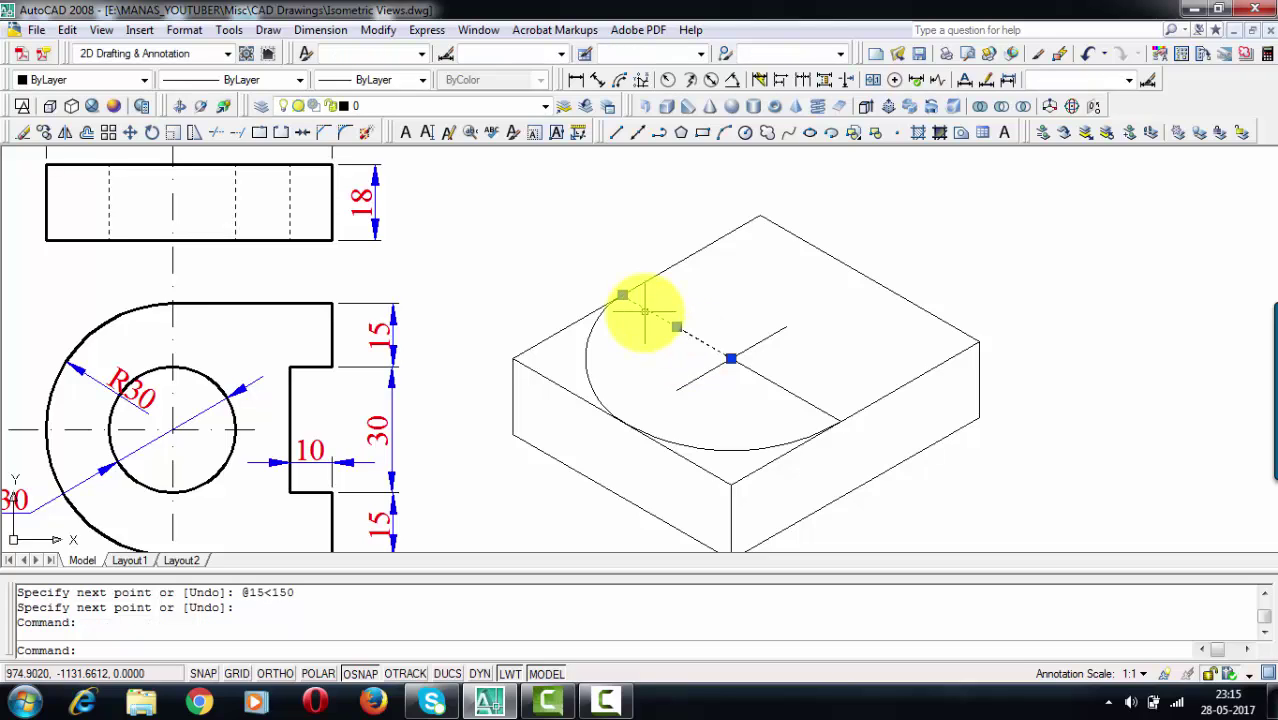
pyautogui.press('Delete')
pyautogui.click(807, 401)
pyautogui.press('Delete')
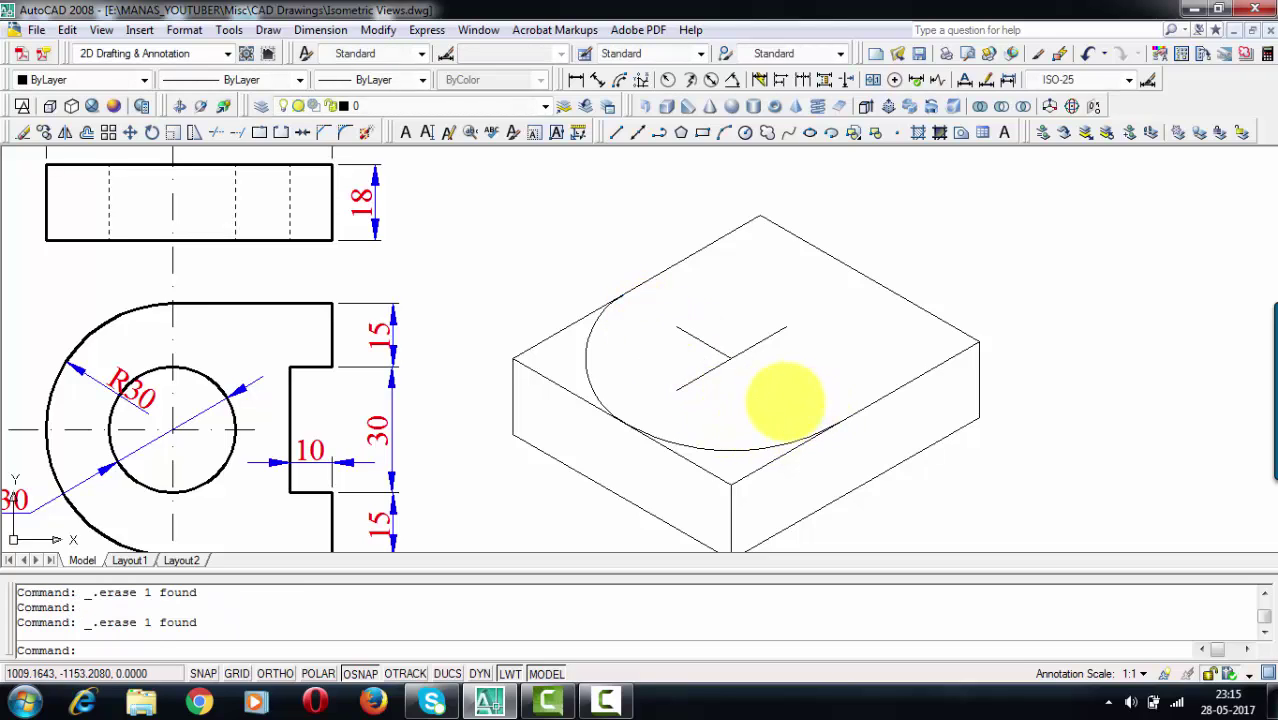
# Draw the fourth line of the hole's centre cross from the centre point toward the top face's front-right edge
pyautogui.write('l')
pyautogui.press('Return')
pyautogui.click(732, 357)
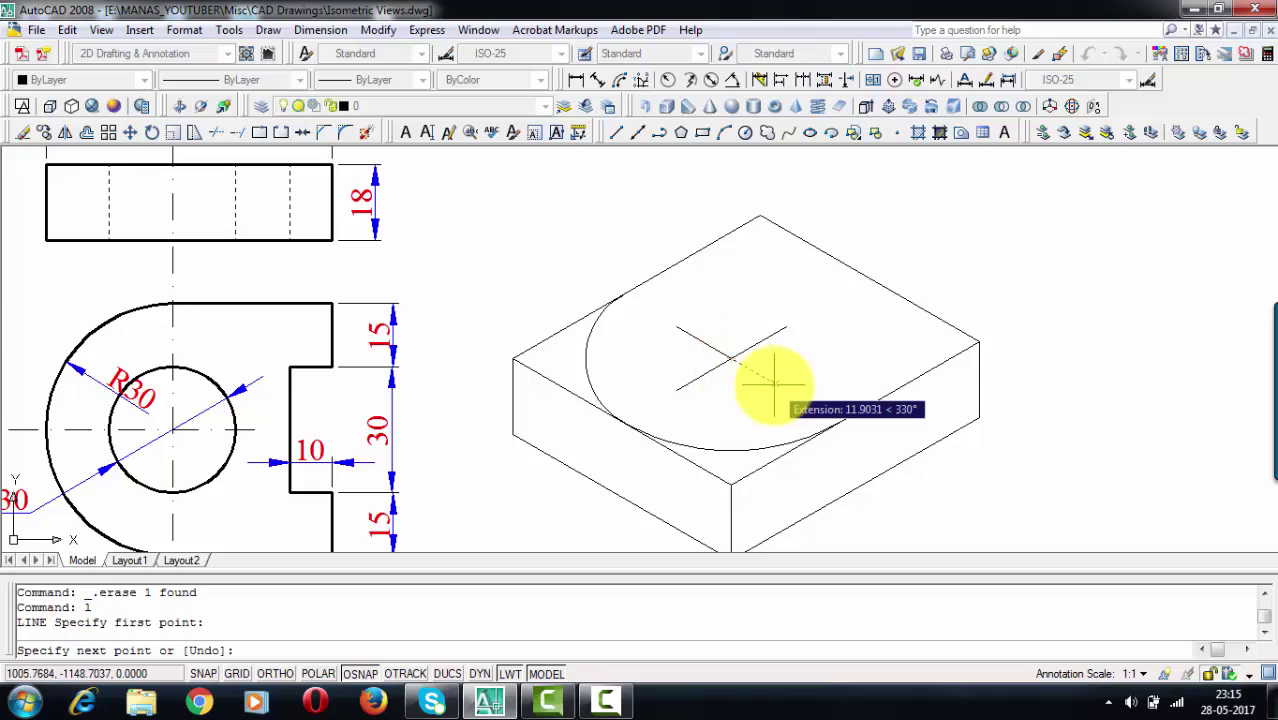
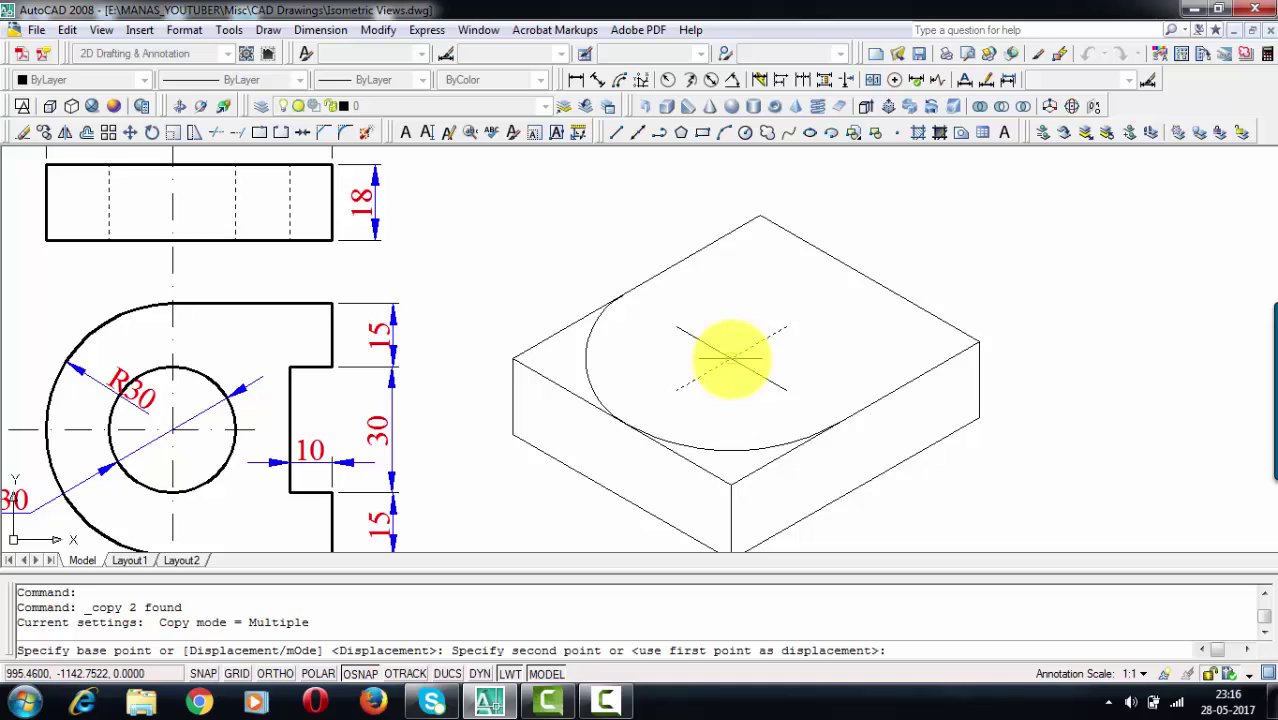
# Copy the two 30° centre-line halves from the centre point to both ends of the crossing 150° line
pyautogui.click(677, 325)
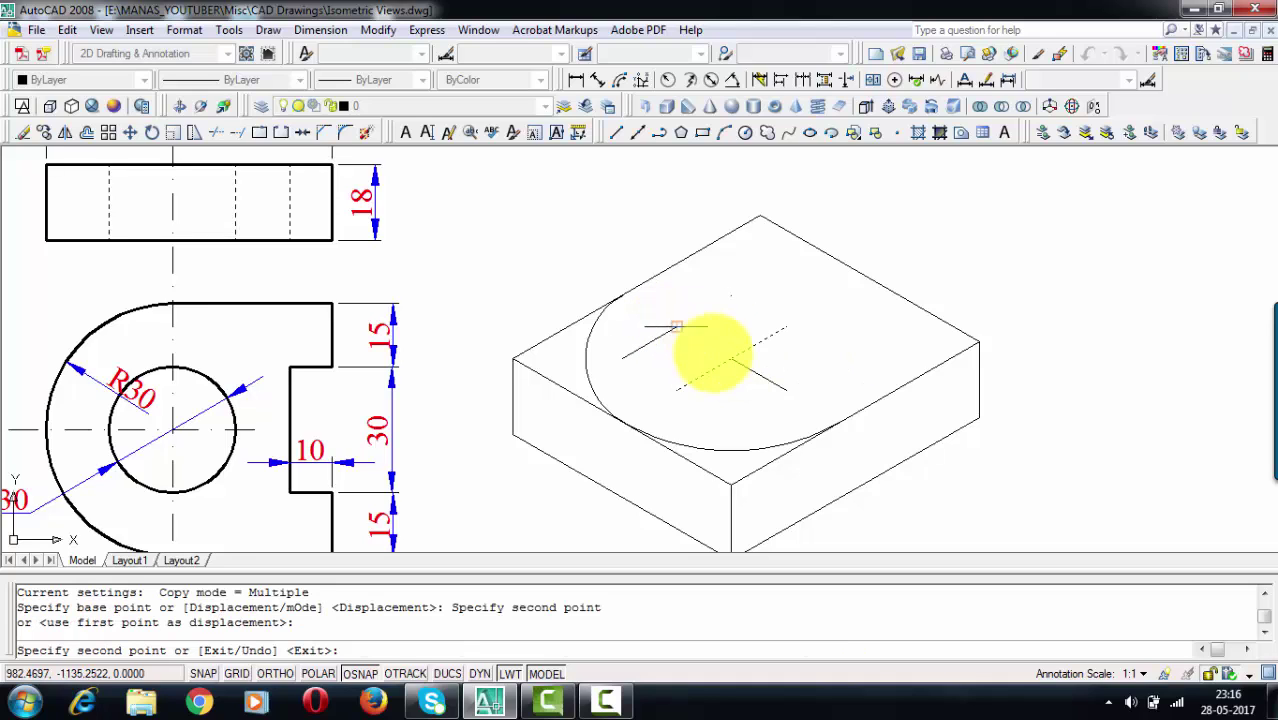
pyautogui.click(787, 392)
pyautogui.press('Return')
# Copy the two halves of the 150° centre line to both ends of the 30° line, closing the hole's rhombus
pyautogui.click(735, 360)
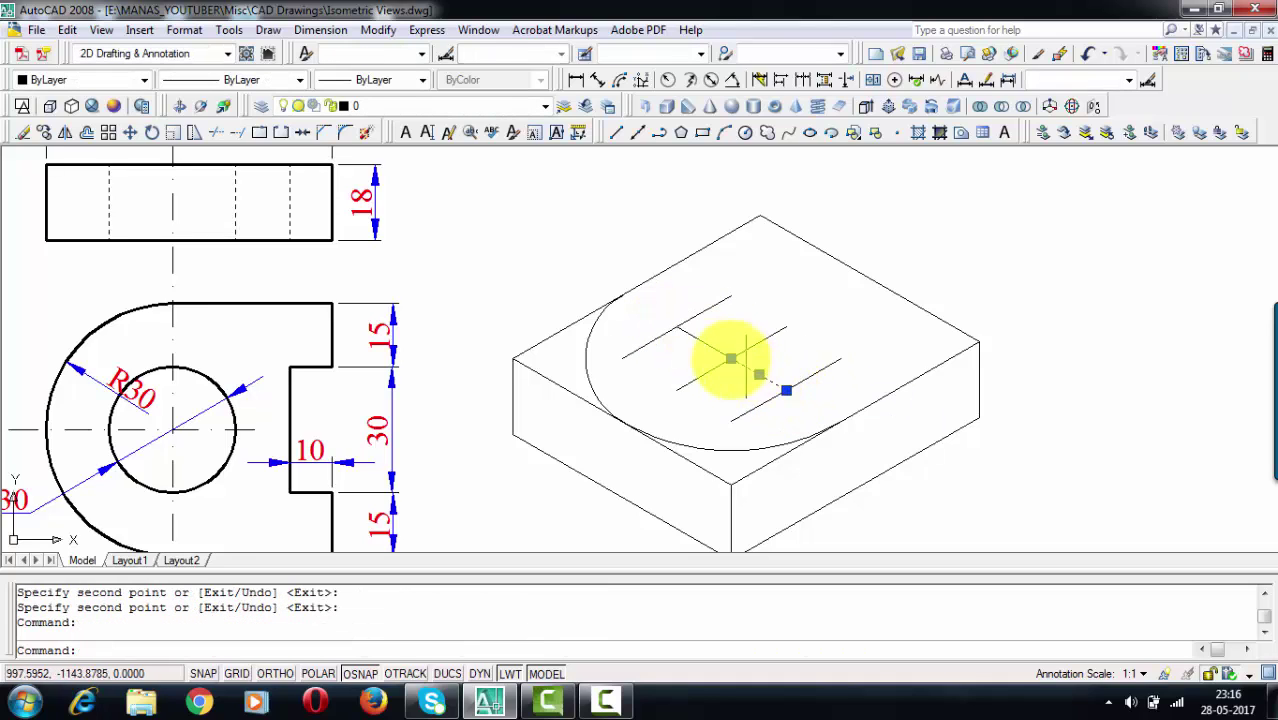
pyautogui.click(40, 132)
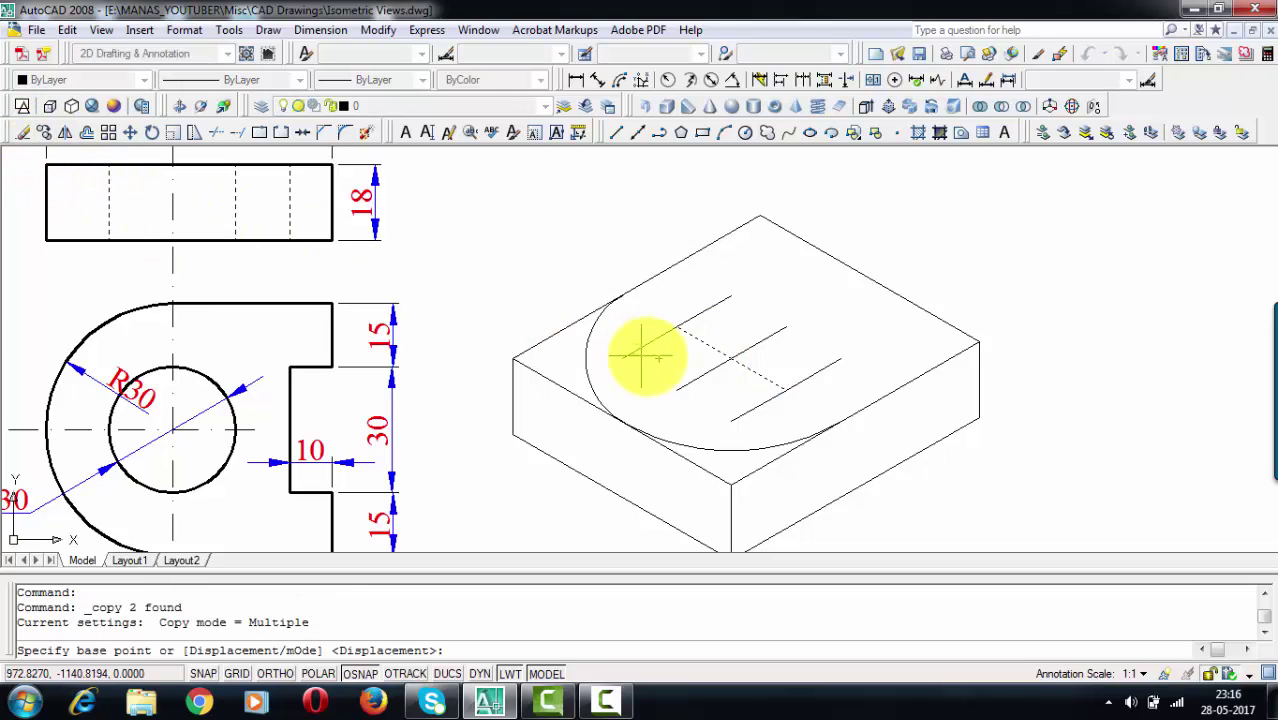
pyautogui.click(731, 358)
pyautogui.click(785, 326)
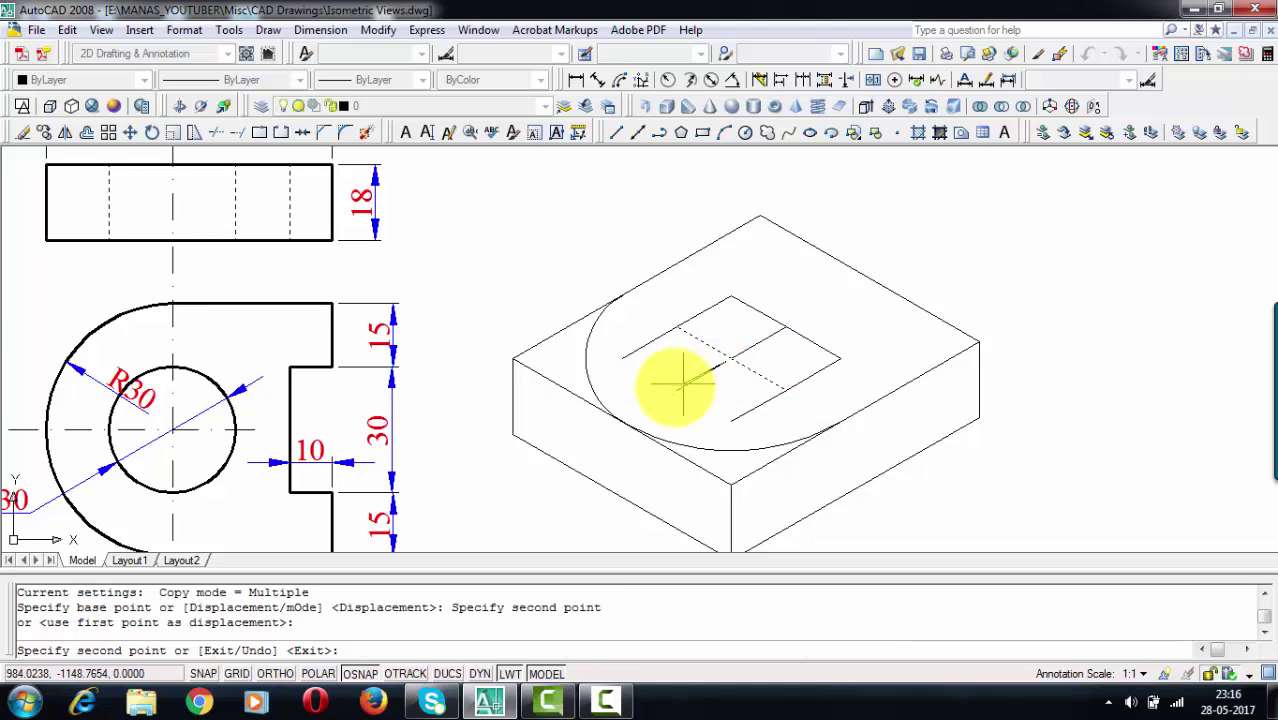
pyautogui.press('Escape')
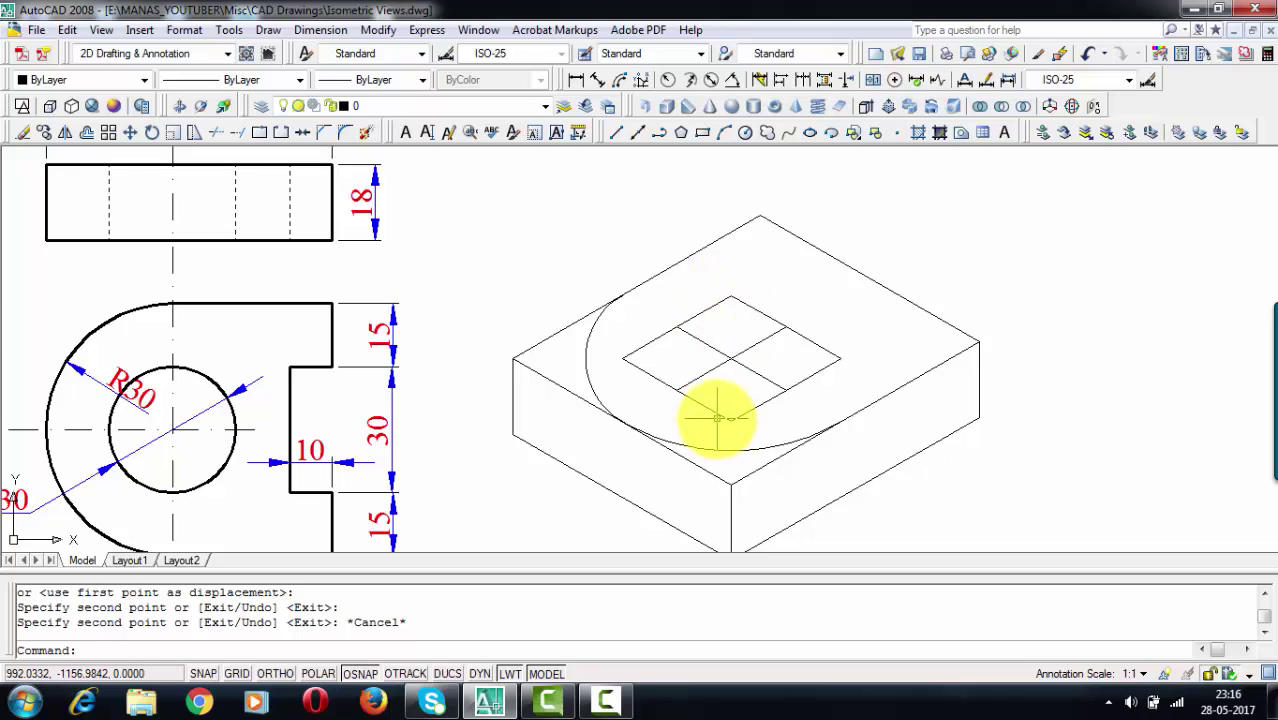
# Draw two lines from the hole rhombus's back corner to the midpoints of its front-left and front-right edges
pyautogui.press('Return')
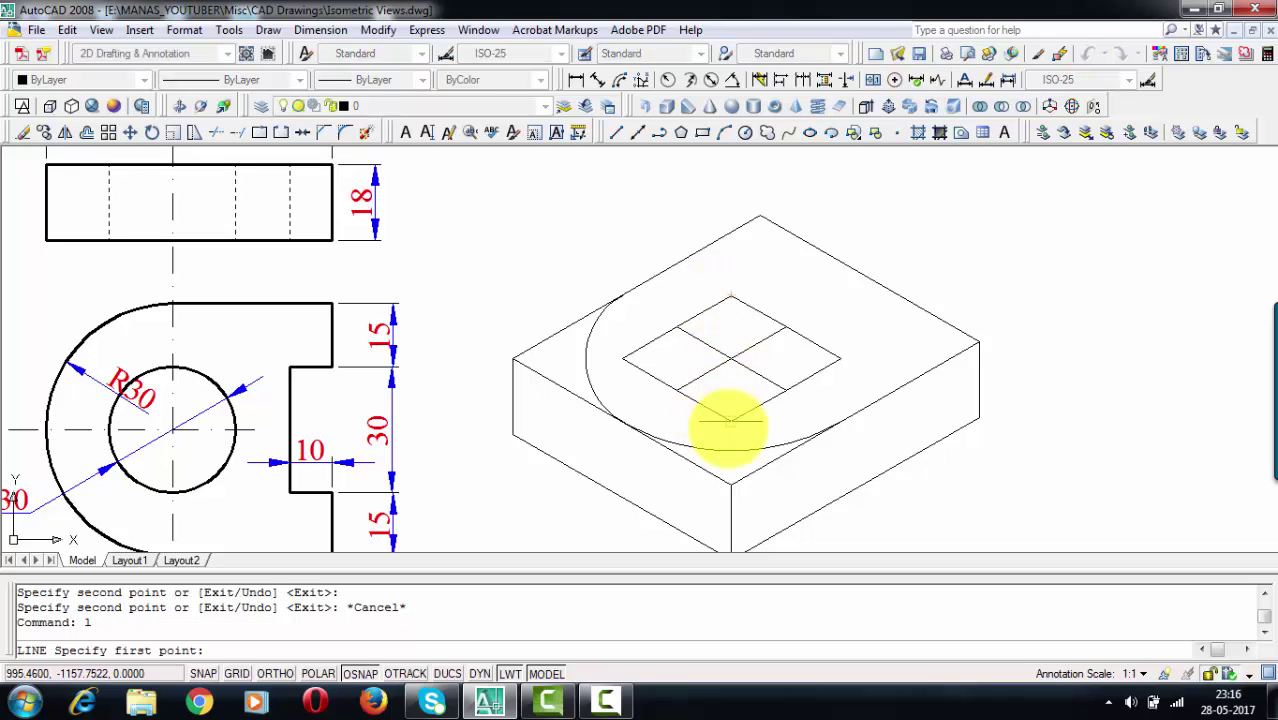
pyautogui.click(731, 298)
pyautogui.click(679, 388)
pyautogui.press('Return')
pyautogui.write('l')
pyautogui.press('Return')
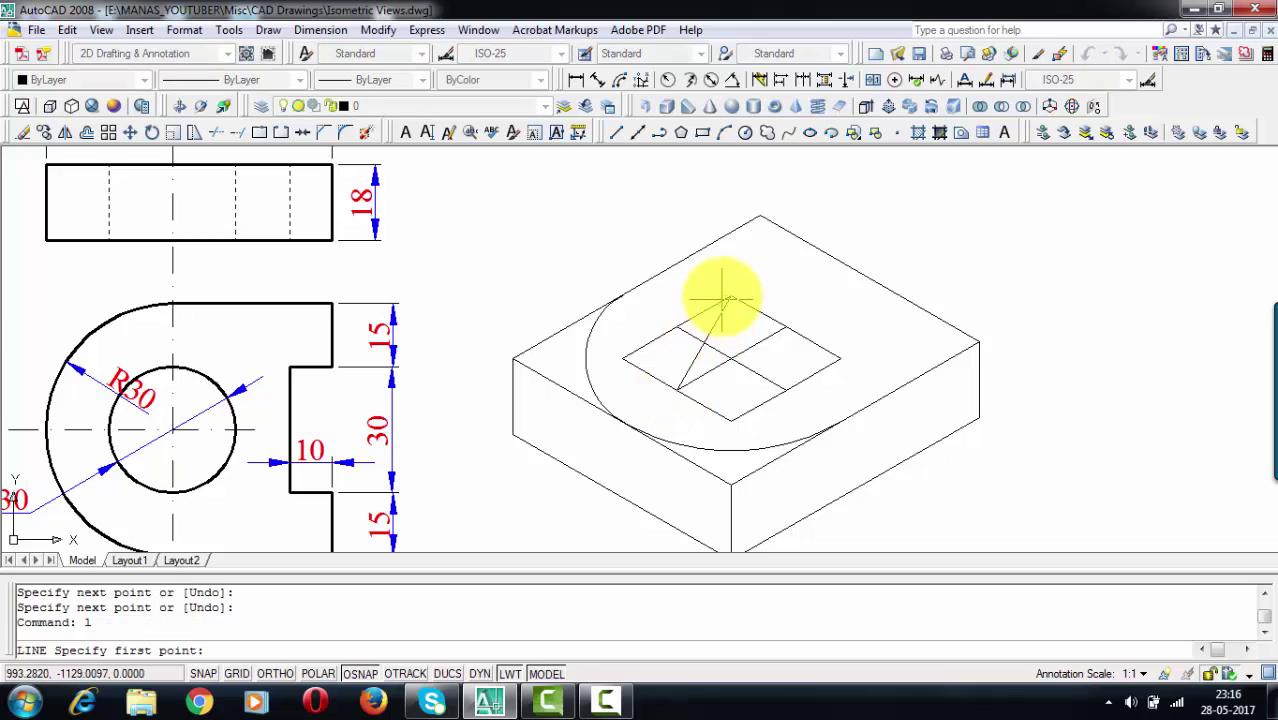
pyautogui.click(731, 298)
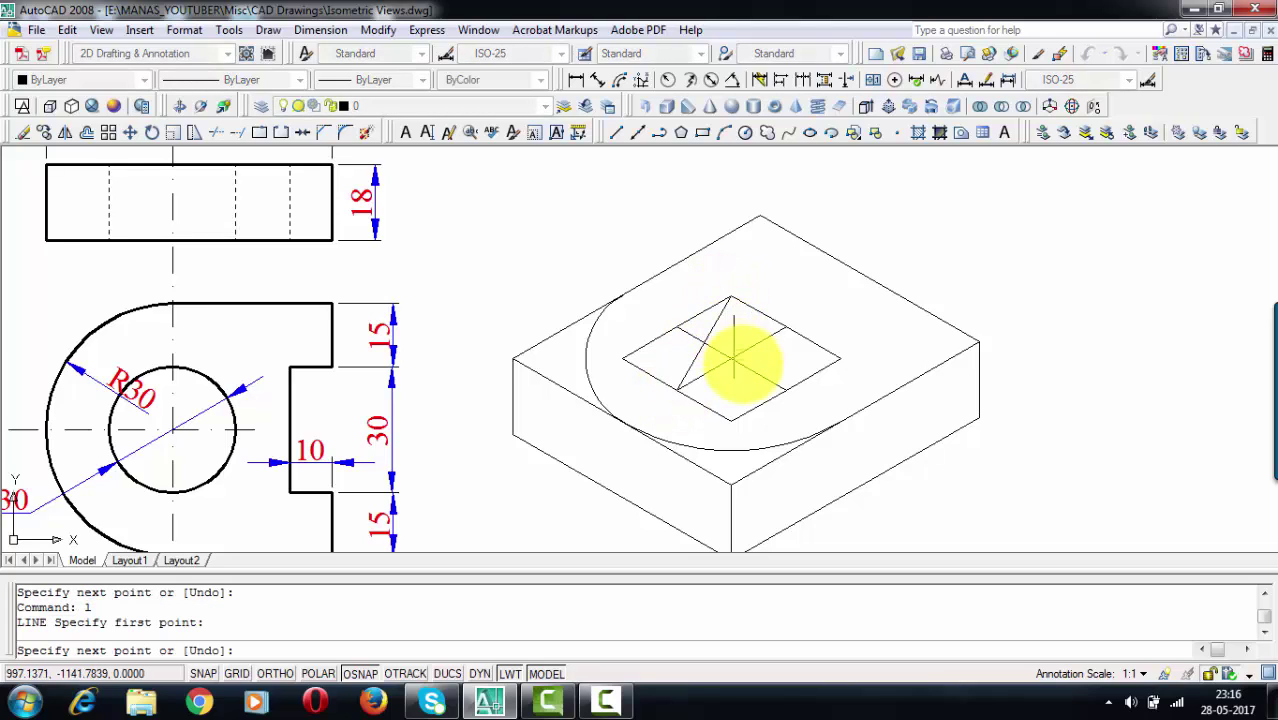
pyautogui.click(786, 389)
pyautogui.press('Return')
# Draw two lines from the hole rhombus's front corner to the midpoints of its back-right and back-left edges
pyautogui.write('l')
pyautogui.press('Return')
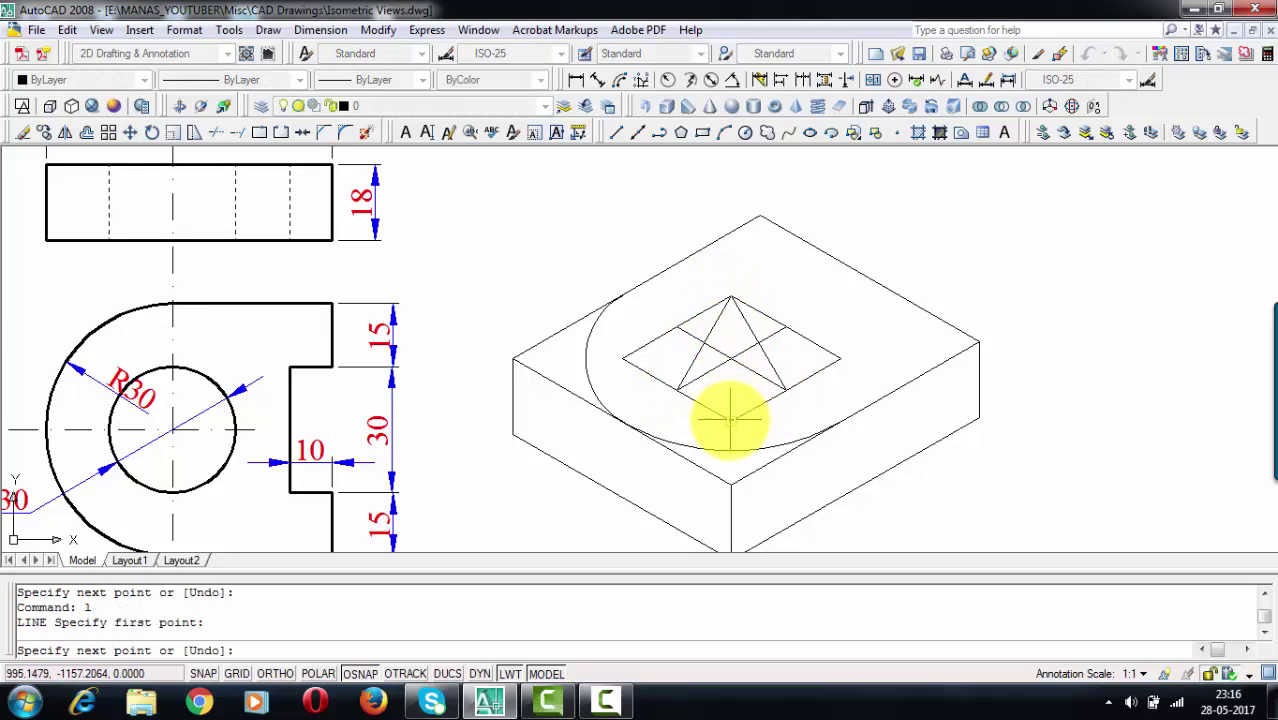
pyautogui.click(786, 329)
pyautogui.press('Return')
pyautogui.write('l')
pyautogui.press('Return')
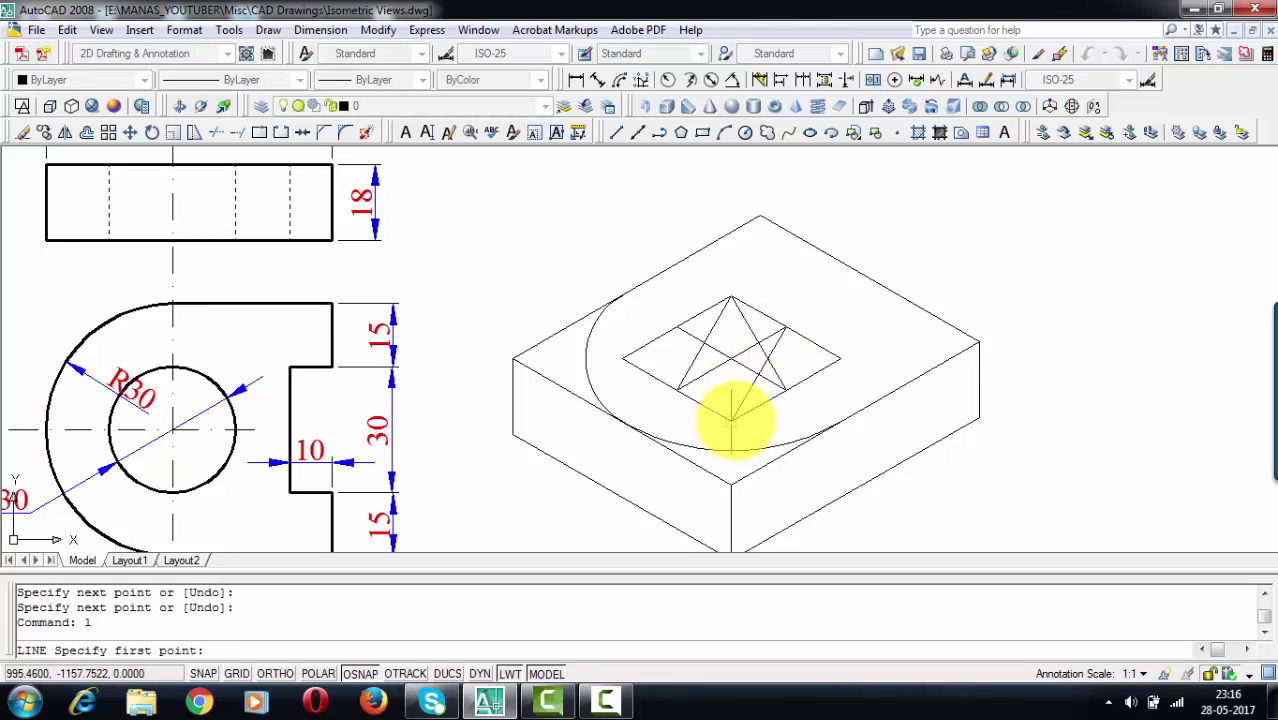
pyautogui.click(732, 420)
pyautogui.click(677, 326)
pyautogui.press('Return')
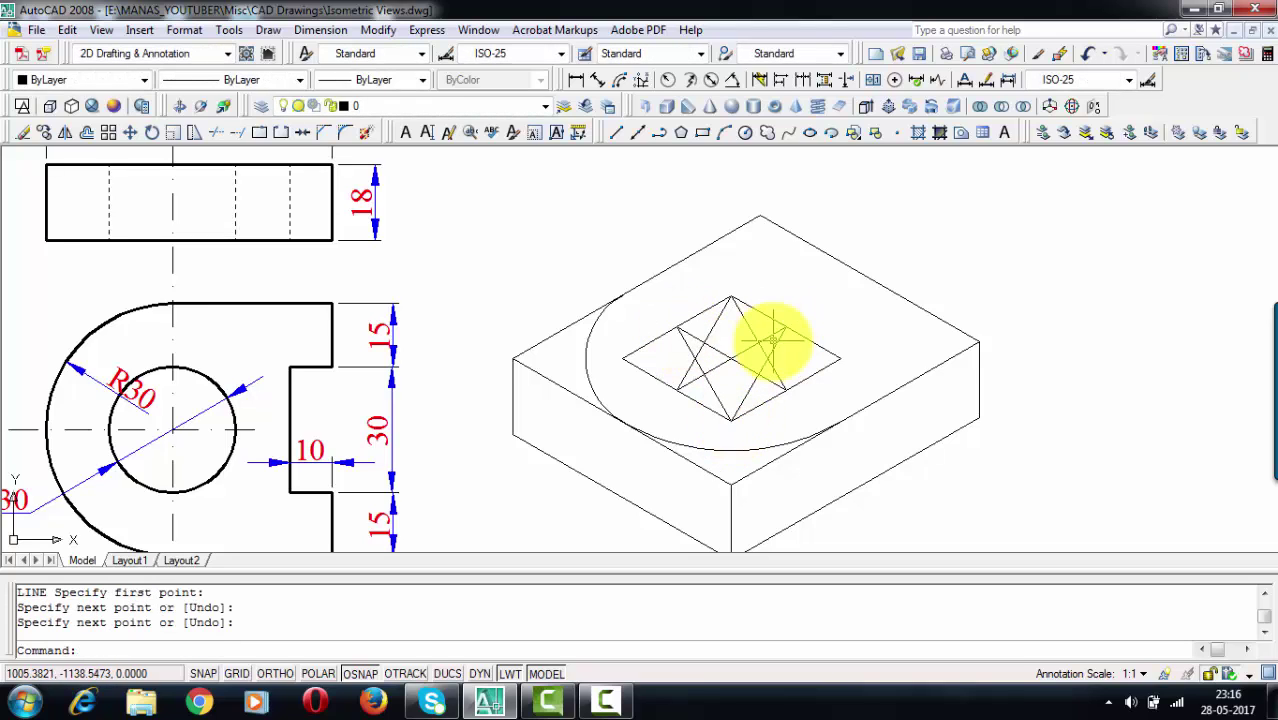
pyautogui.press('Return')
pyautogui.click(677, 391)
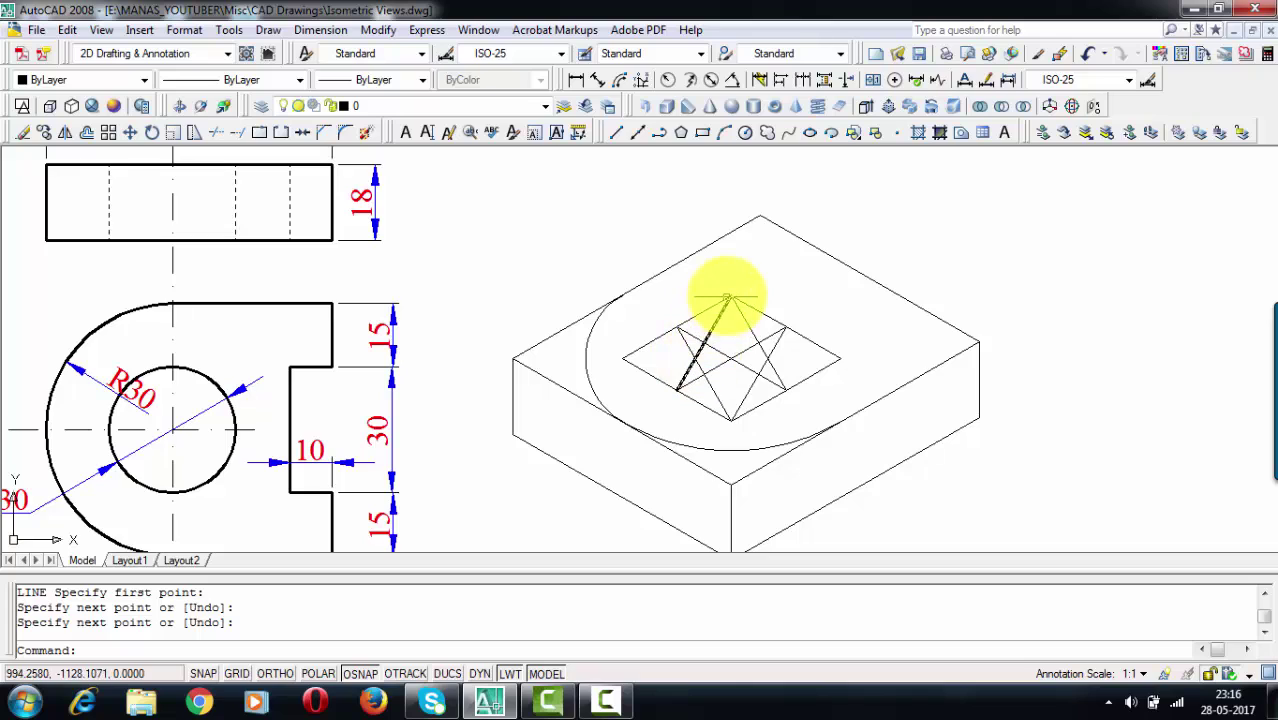
pyautogui.click(731, 297)
pyautogui.press('Return')
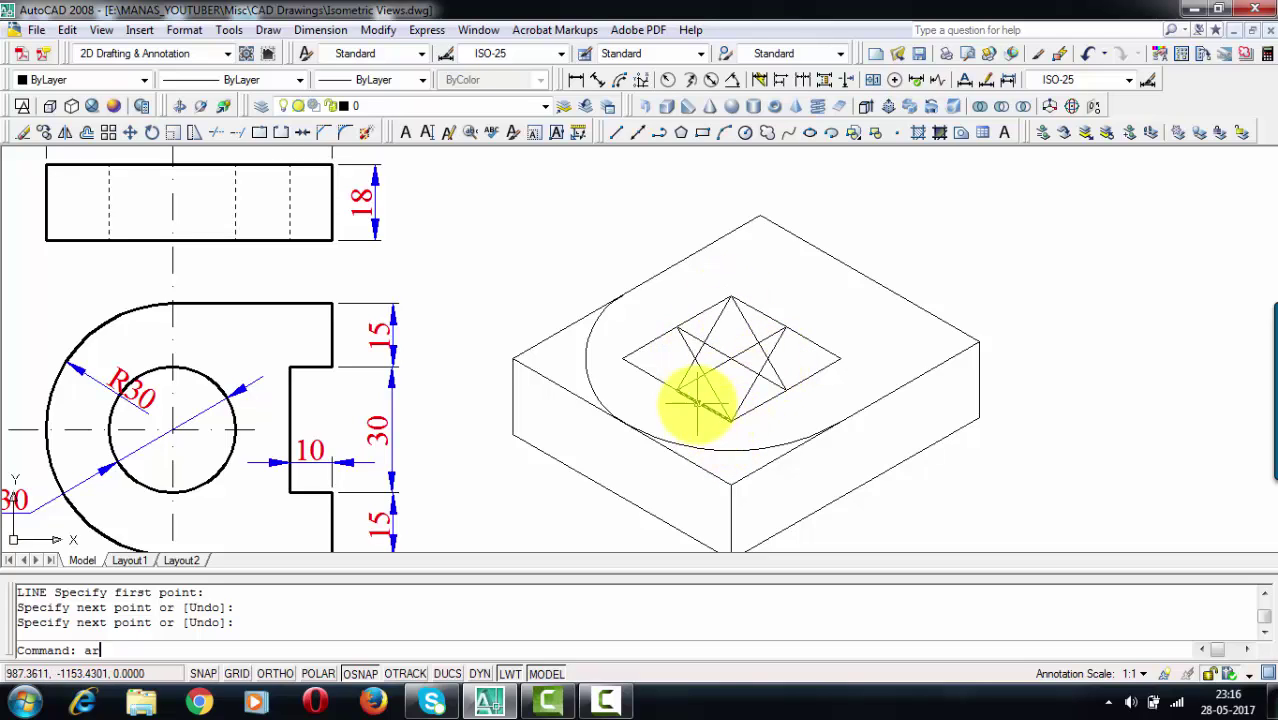
# Draw the hole's left arc, centred on the left construction-line intersection, from the back-left edge midpoint to the front-left edge midpoint
pyautogui.write('arc')
pyautogui.press('Return')
pyautogui.write('c')
pyautogui.press('Return')
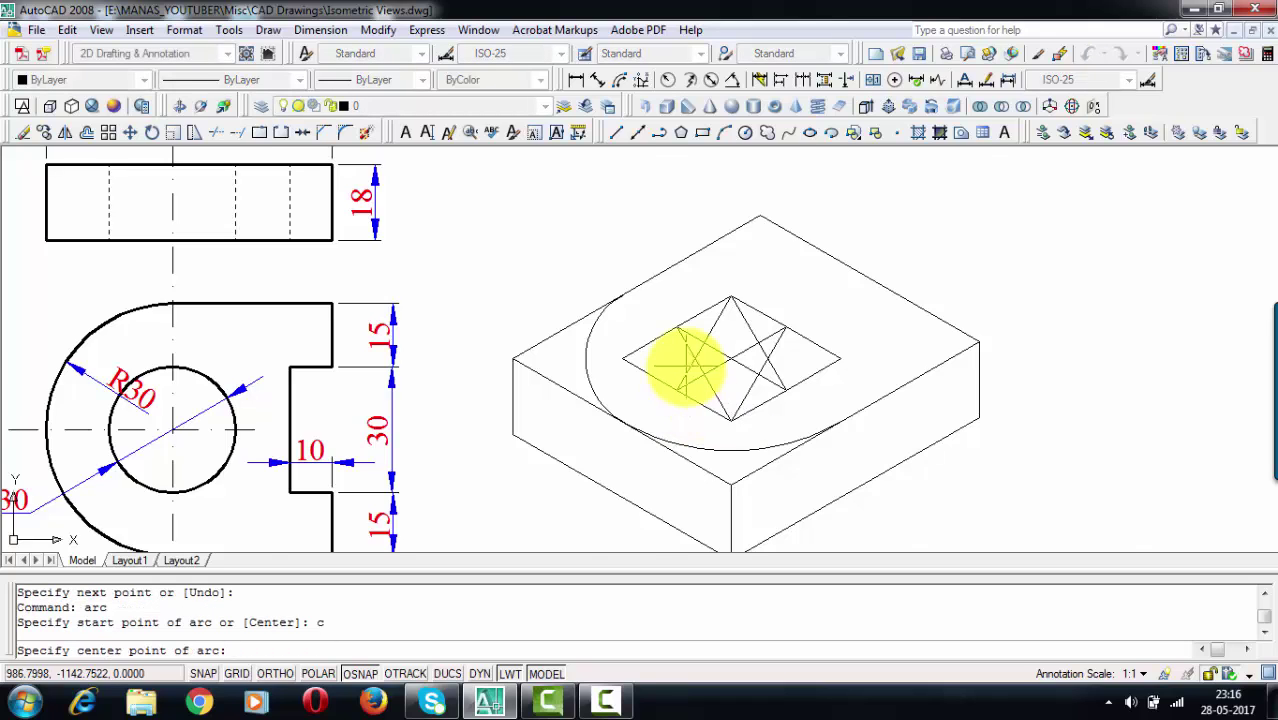
pyautogui.scroll(2, 698, 403)
pyautogui.click(699, 351)
pyautogui.click(659, 290)
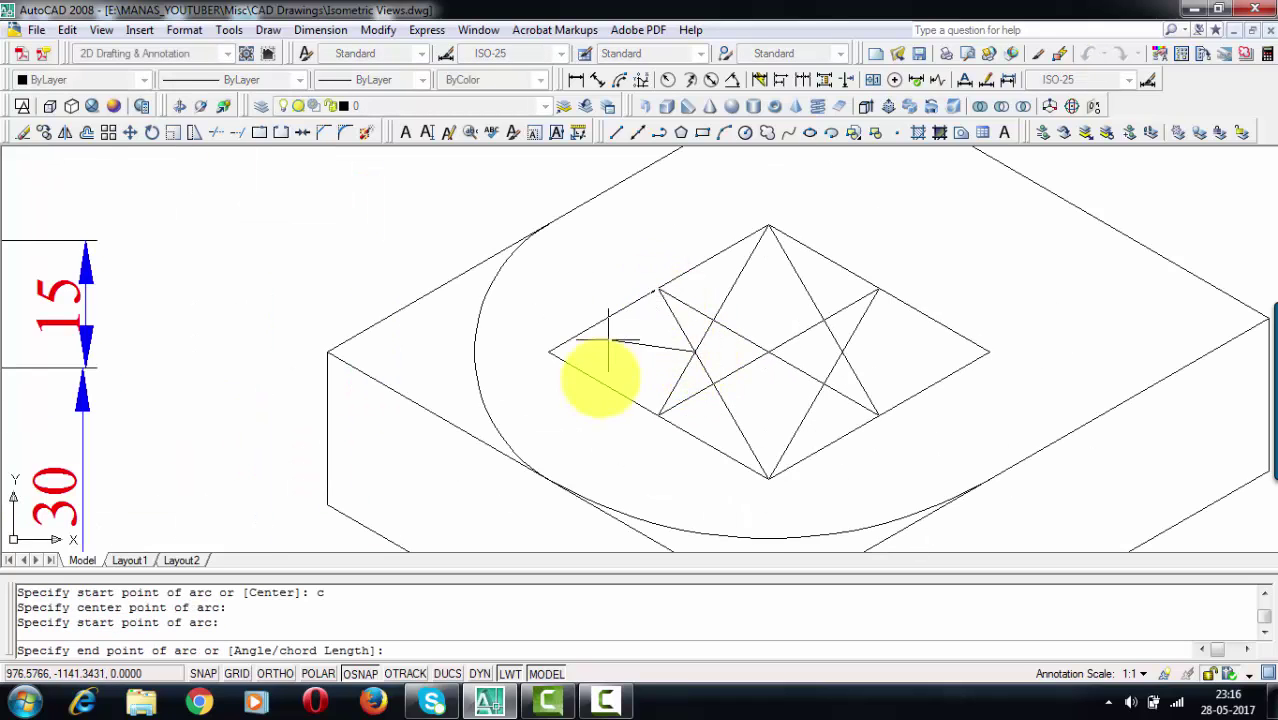
pyautogui.click(659, 415)
# Draw the hole's front arc, centred on the rhombus's back corner, from the front-left edge midpoint to the front-right edge midpoint
pyautogui.press('Return')
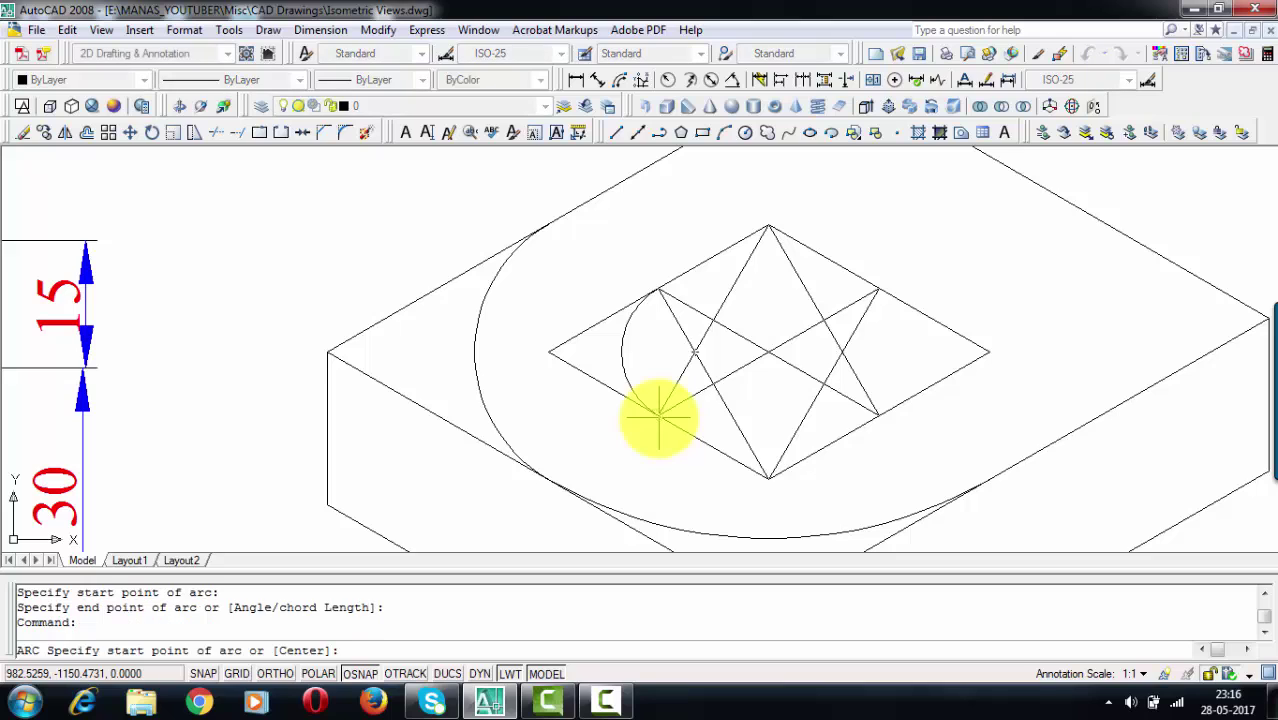
pyautogui.write('arc')
pyautogui.press('Return')
pyautogui.write('c')
pyautogui.press('Return')
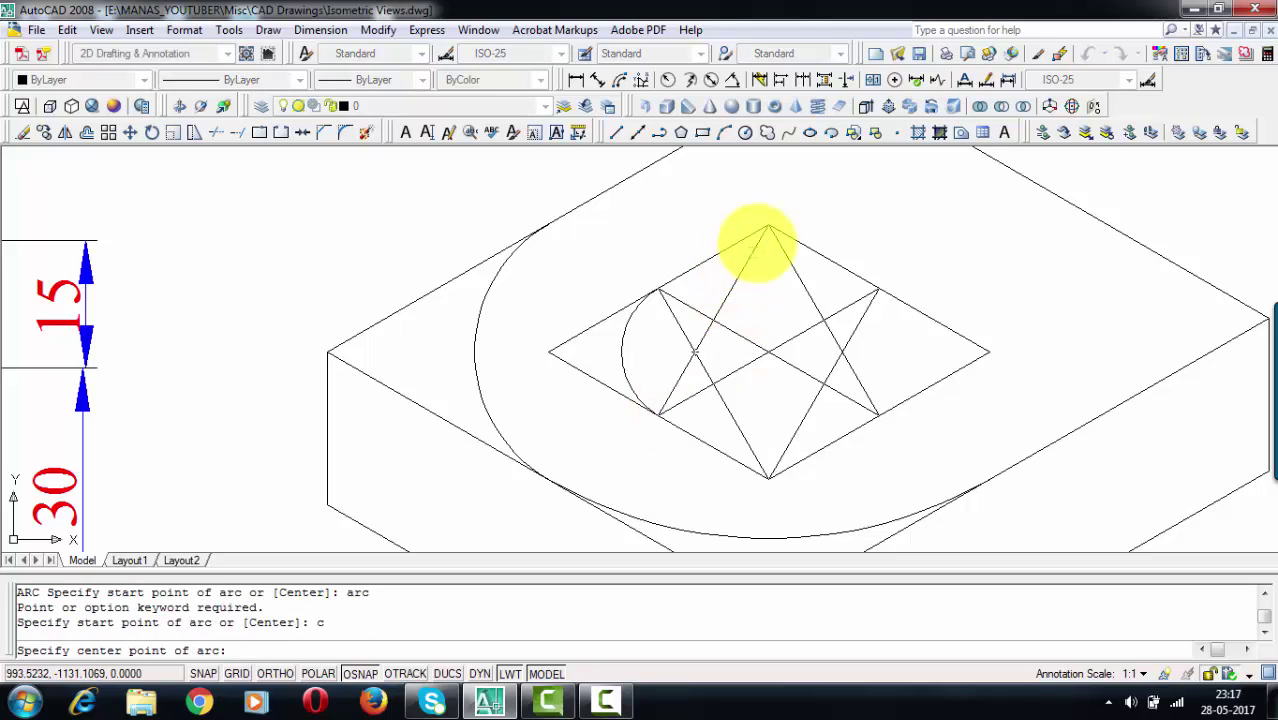
pyautogui.click(769, 226)
pyautogui.click(659, 413)
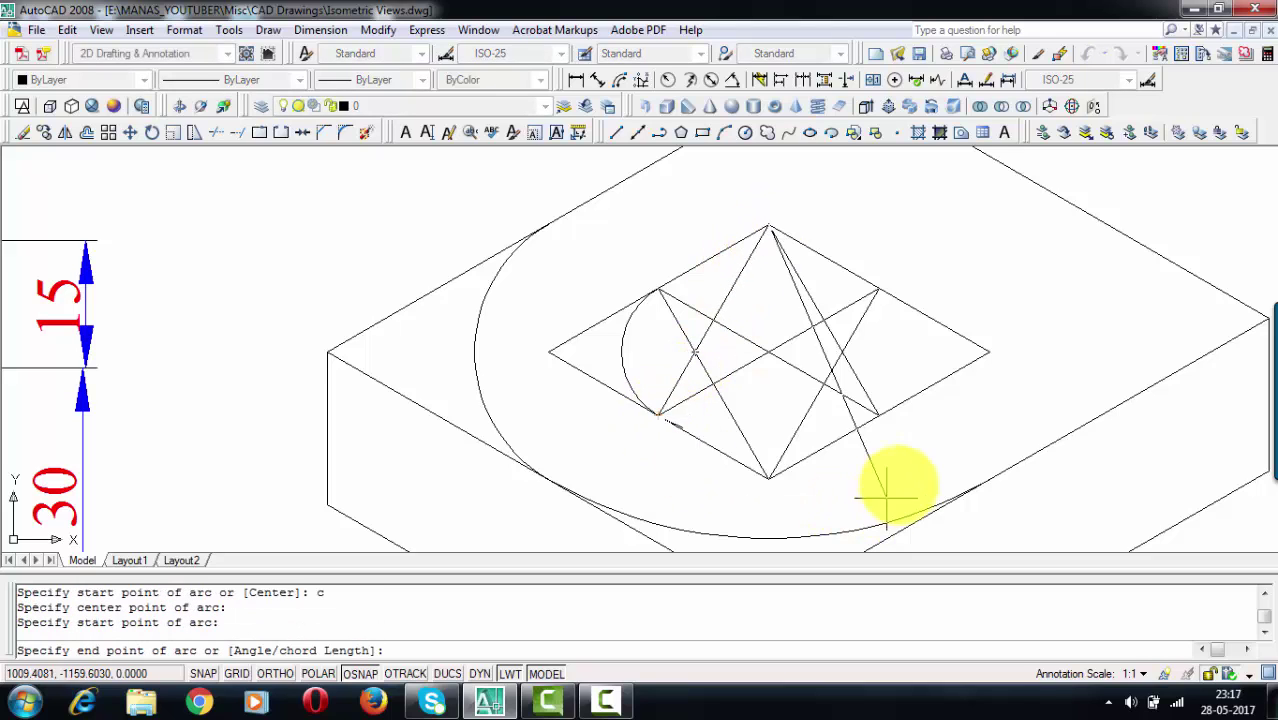
pyautogui.click(881, 413)
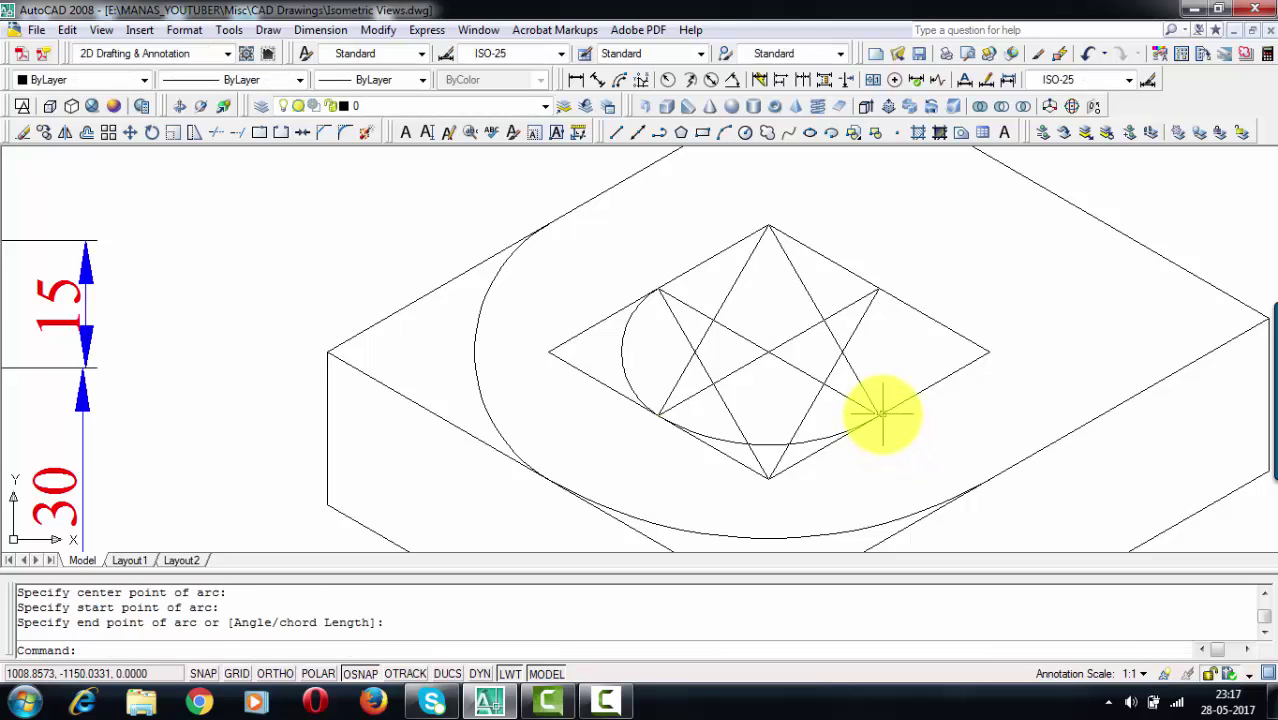
# Draw the hole's right arc, centred on the right construction-line intersection, from the front-right edge midpoint to the back-right edge midpoint
pyautogui.press('Return')
pyautogui.write('arc')
pyautogui.press('Return')
pyautogui.write('c')
pyautogui.press('Return')
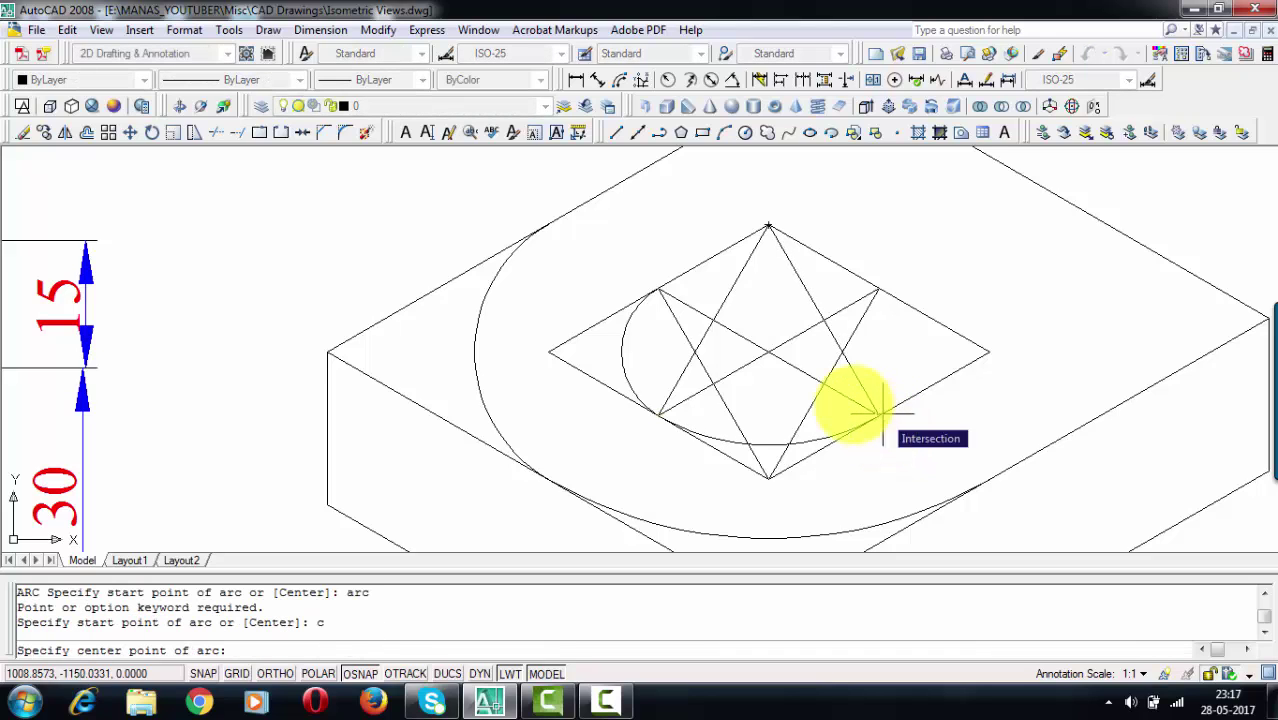
pyautogui.click(838, 347)
pyautogui.click(877, 412)
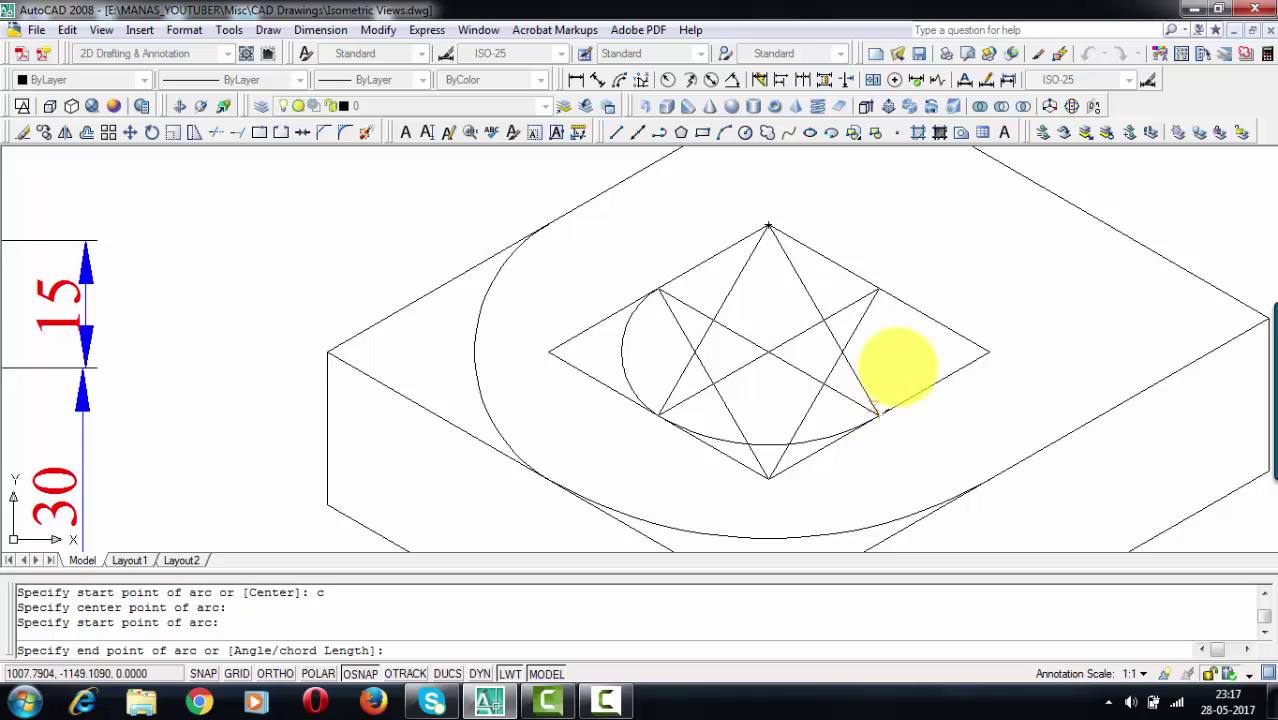
pyautogui.click(874, 290)
# Close the hole's ellipse with an arc centred on the rhombus's front corner, from the back-right edge midpoint to the back-left edge midpoint
pyautogui.press('Return')
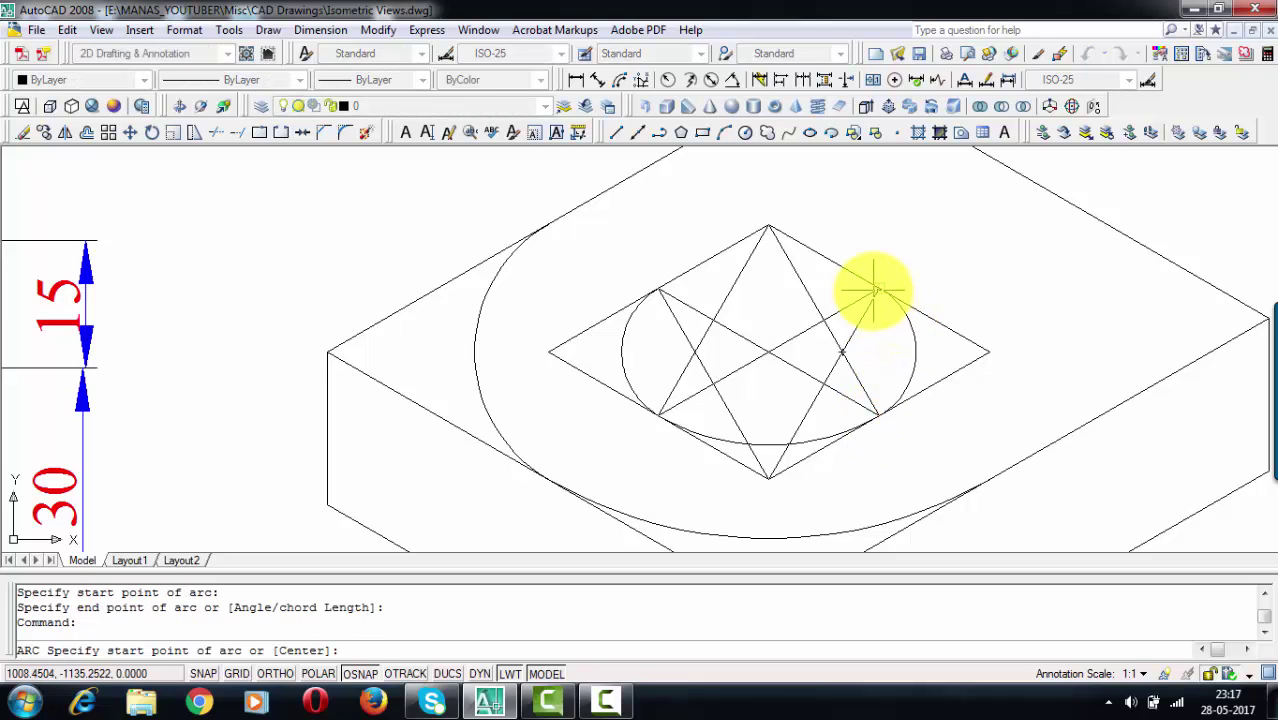
pyautogui.write('arc')
pyautogui.press('Return')
pyautogui.write('c')
pyautogui.press('Return')
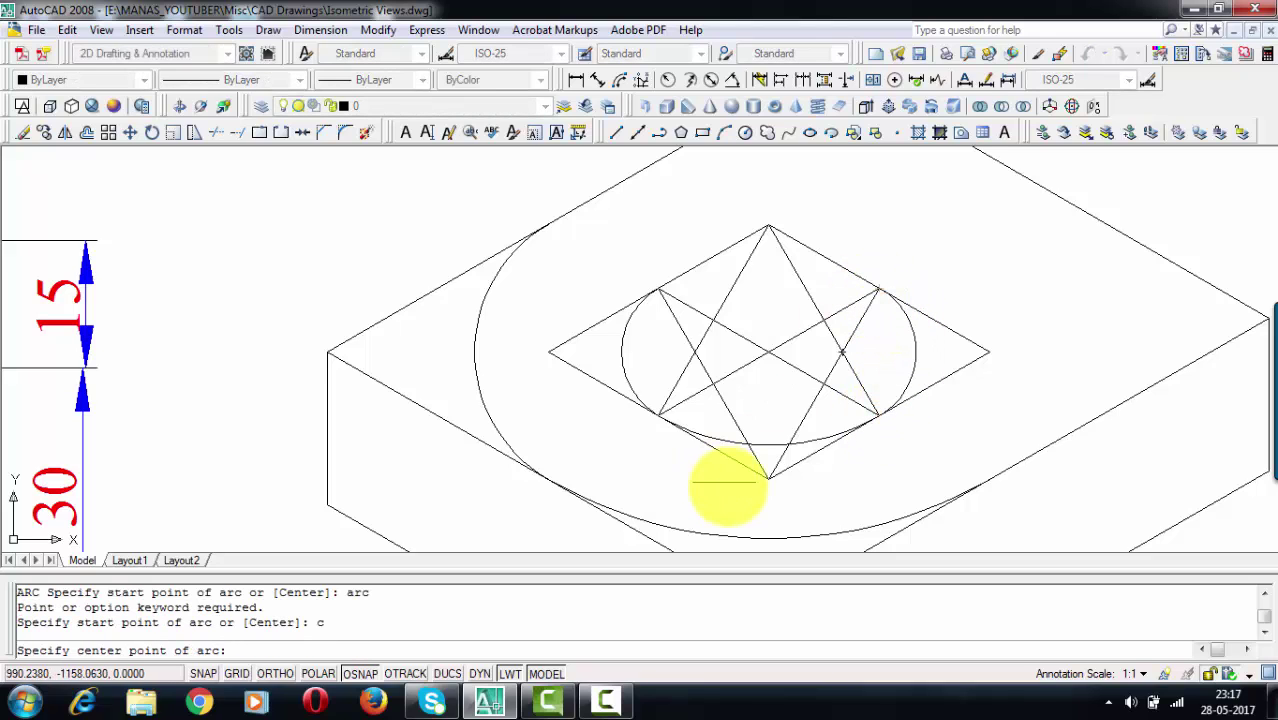
pyautogui.click(769, 476)
pyautogui.click(877, 290)
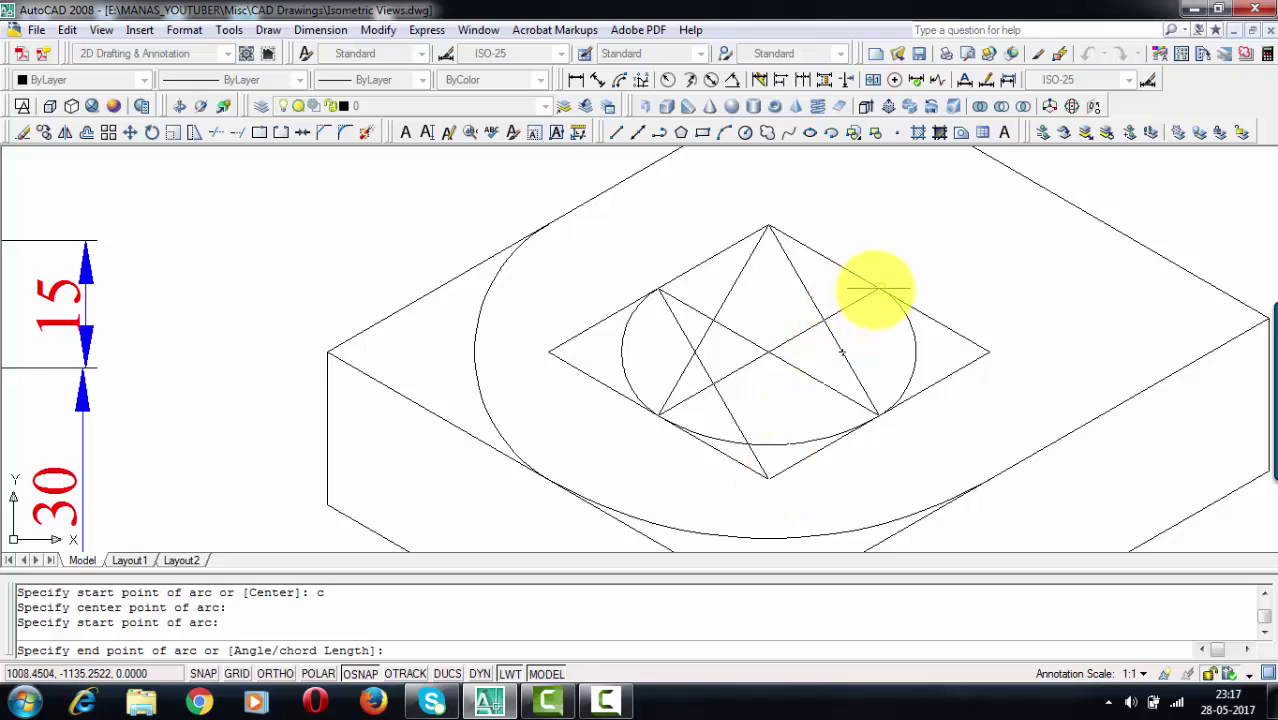
pyautogui.click(658, 290)
pyautogui.press('Return')
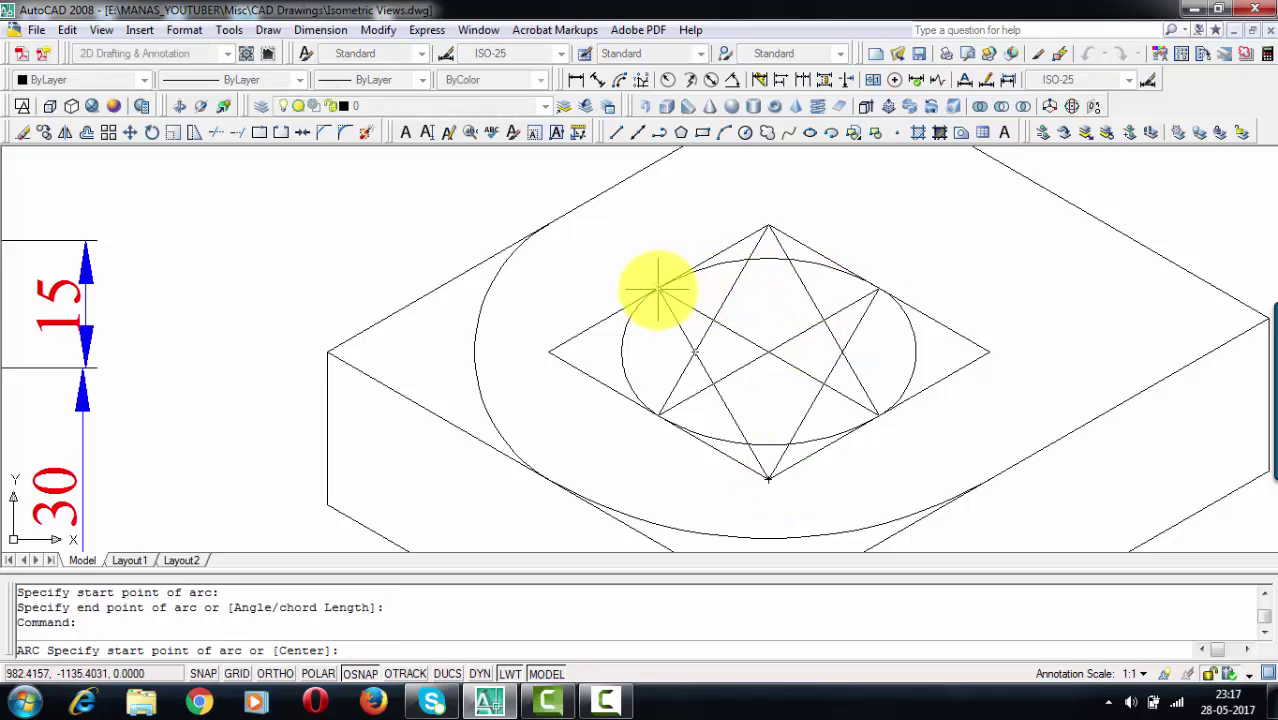
pyautogui.scroll(-4, 658, 290)
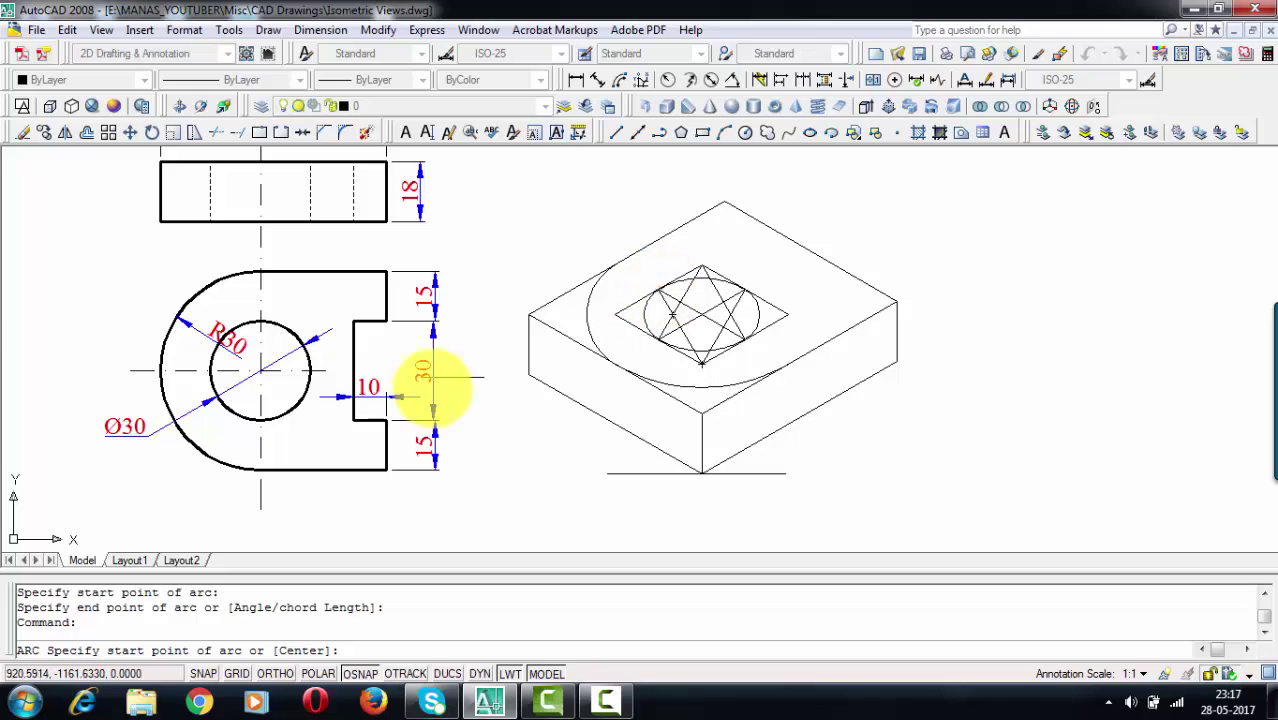
pyautogui.press('Escape')
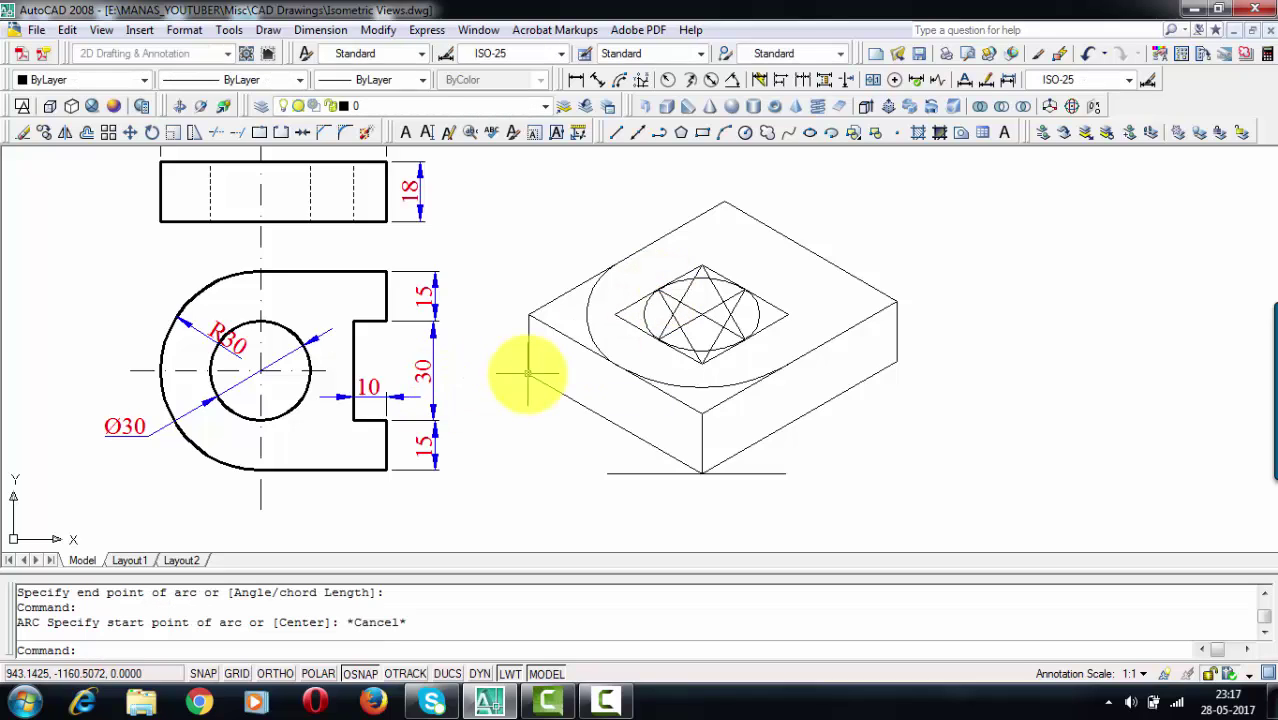
# Erase the hole's rhombus and its diagonal construction lines, keeping the ellipse and the two crossing centre lines
pyautogui.scroll(3, 556, 398)
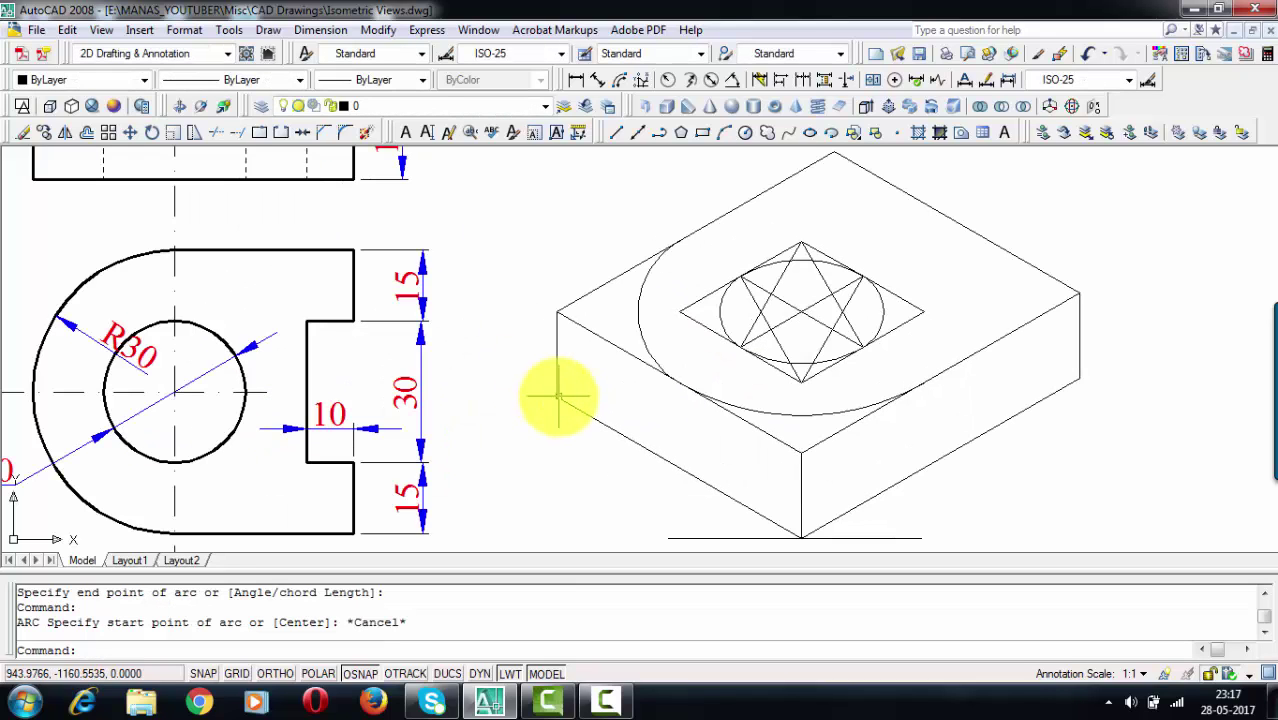
pyautogui.click(828, 287)
pyautogui.press('Delete')
pyautogui.moveTo(807, 280); pyautogui.dragTo(770, 371)
pyautogui.press('Delete')
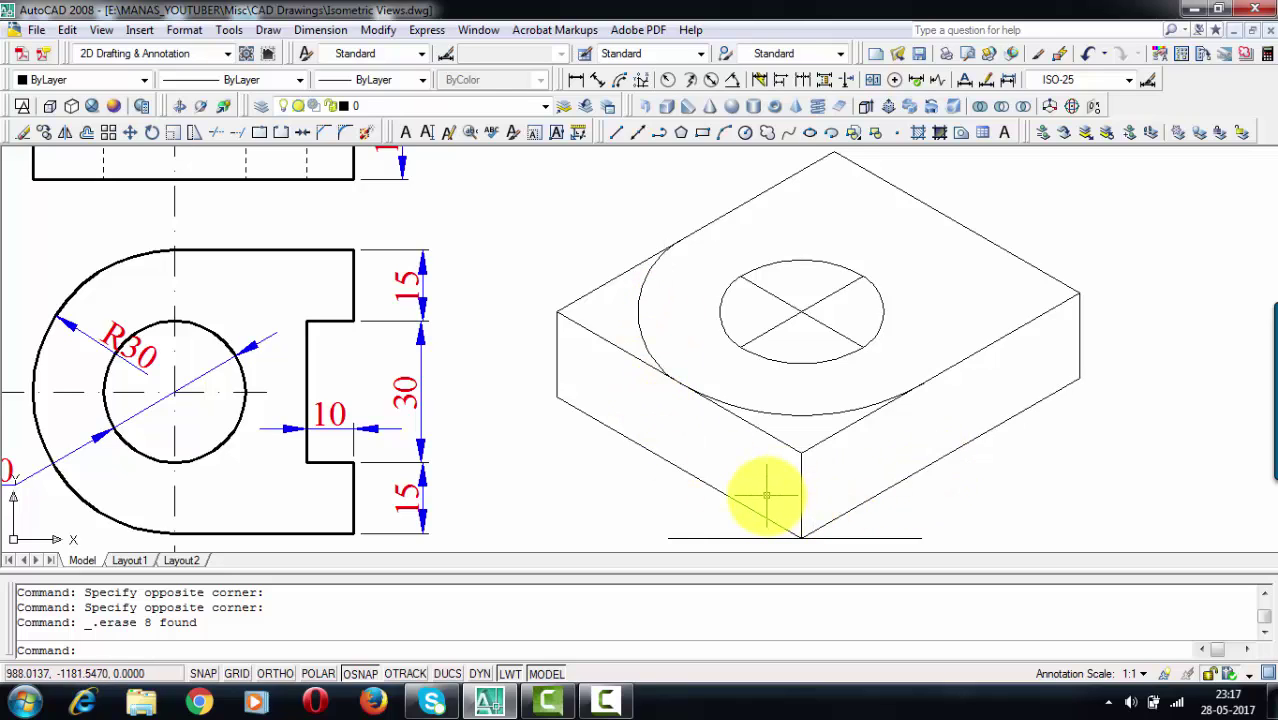
# Copy the block's front vertical edge by its upper end to the large front arc's right tangent point and four points along the arc
pyautogui.click(801, 487)
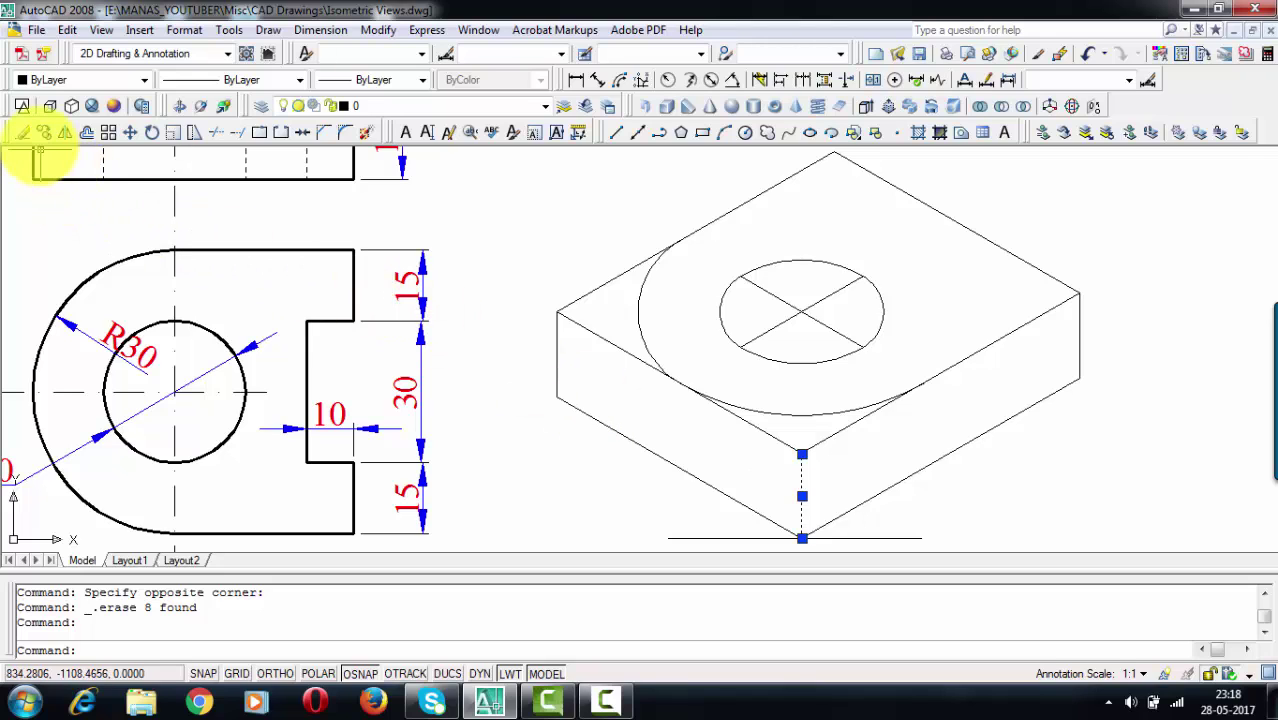
pyautogui.click(42, 133)
pyautogui.click(802, 453)
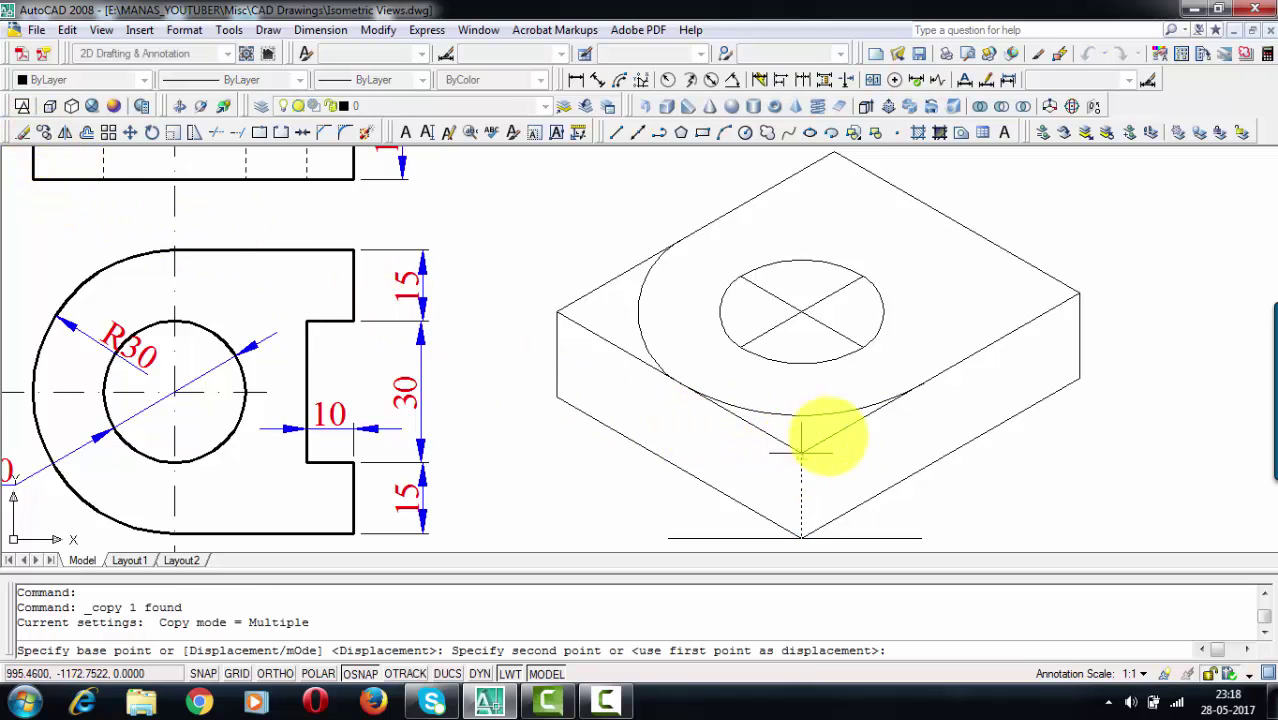
pyautogui.click(925, 380)
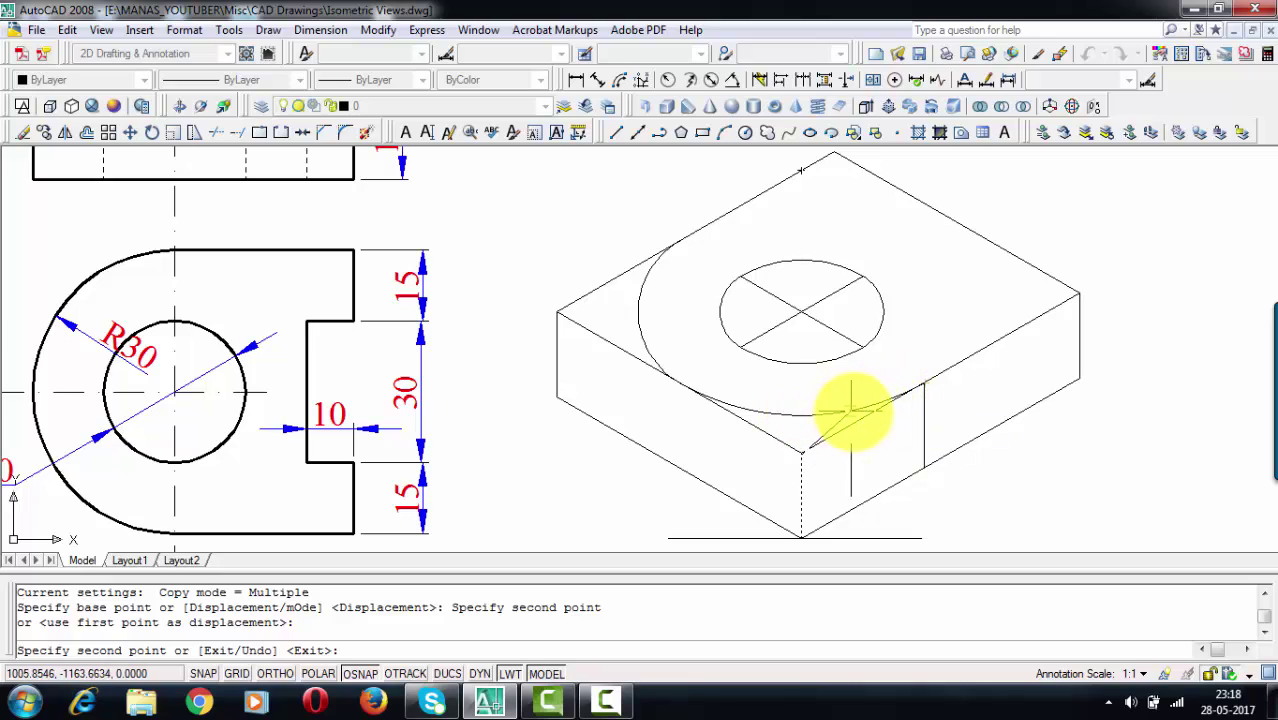
pyautogui.click(866, 408)
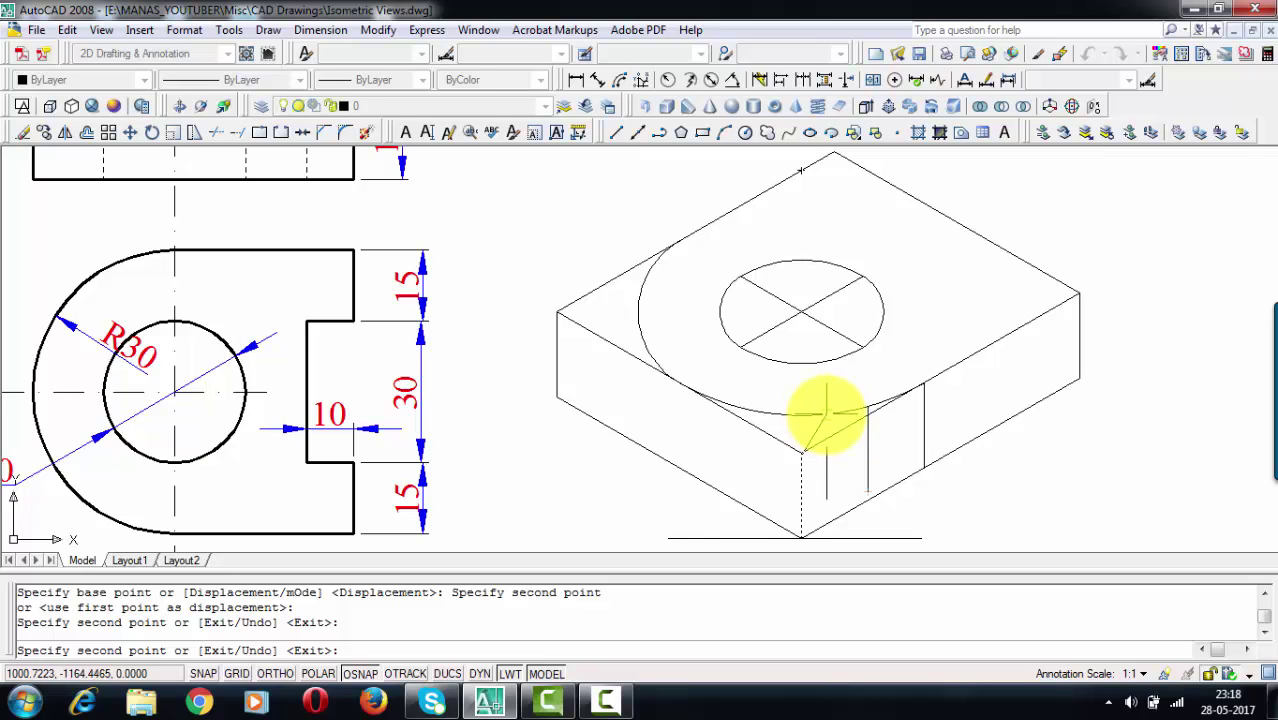
pyautogui.click(826, 412)
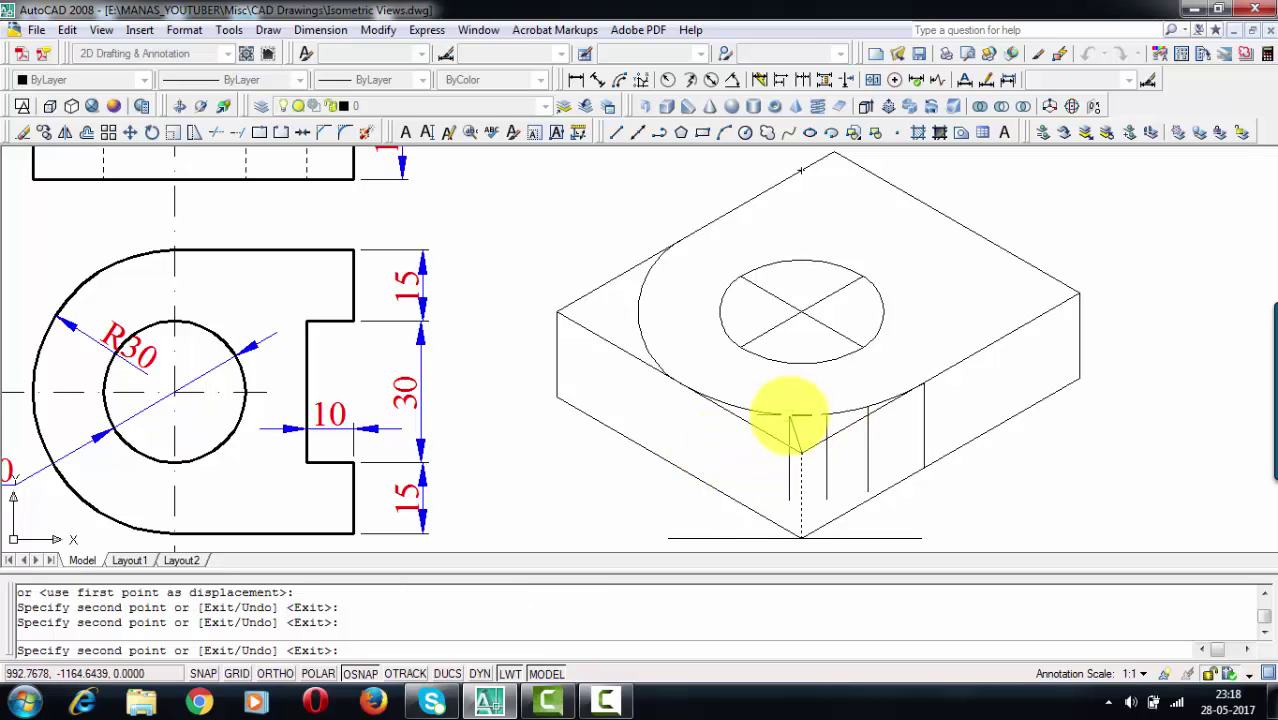
pyautogui.click(790, 412)
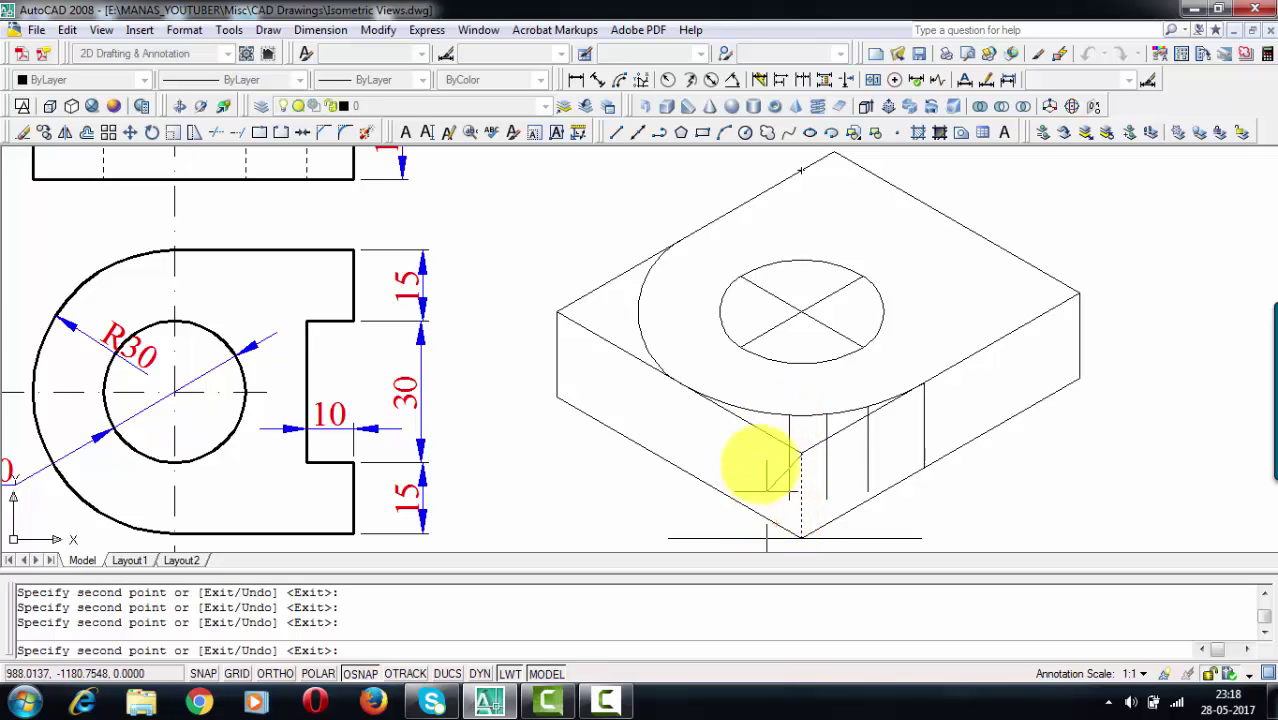
pyautogui.click(752, 412)
pyautogui.press('Return')
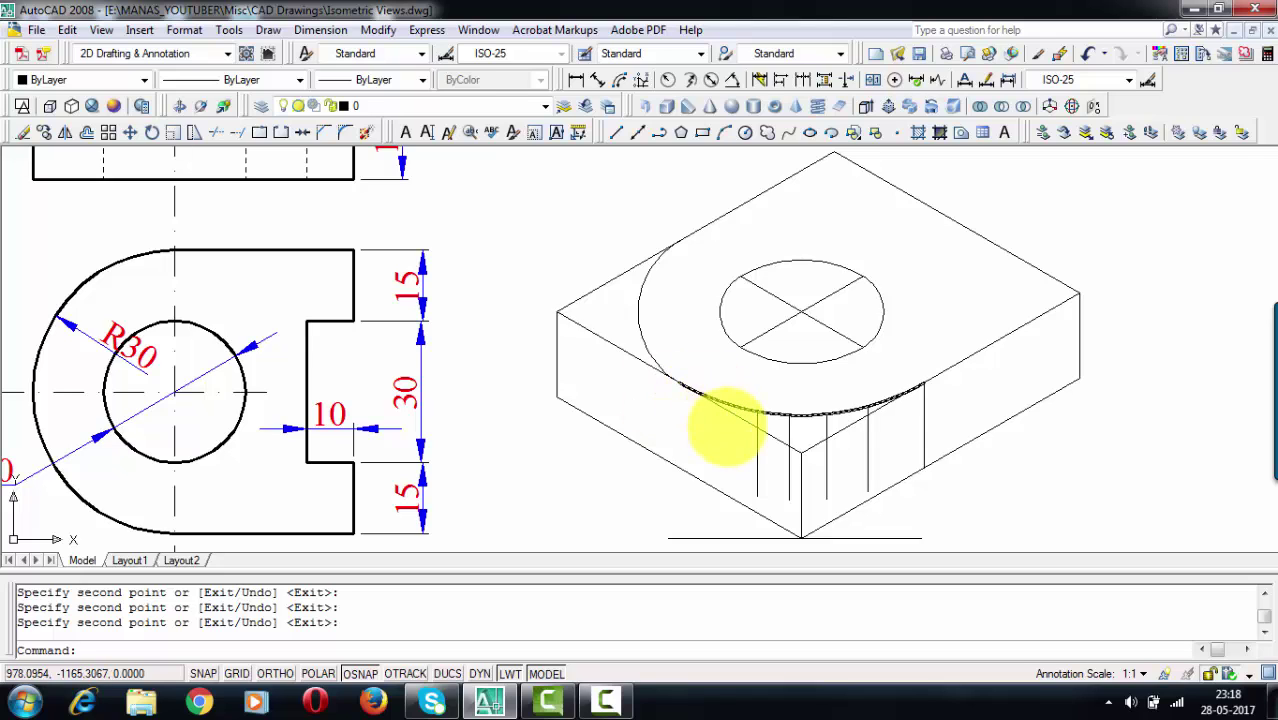
# Copy the leftmost vertical line on the front arc to the outermost left point of the large rounded end
pyautogui.click(757, 420)
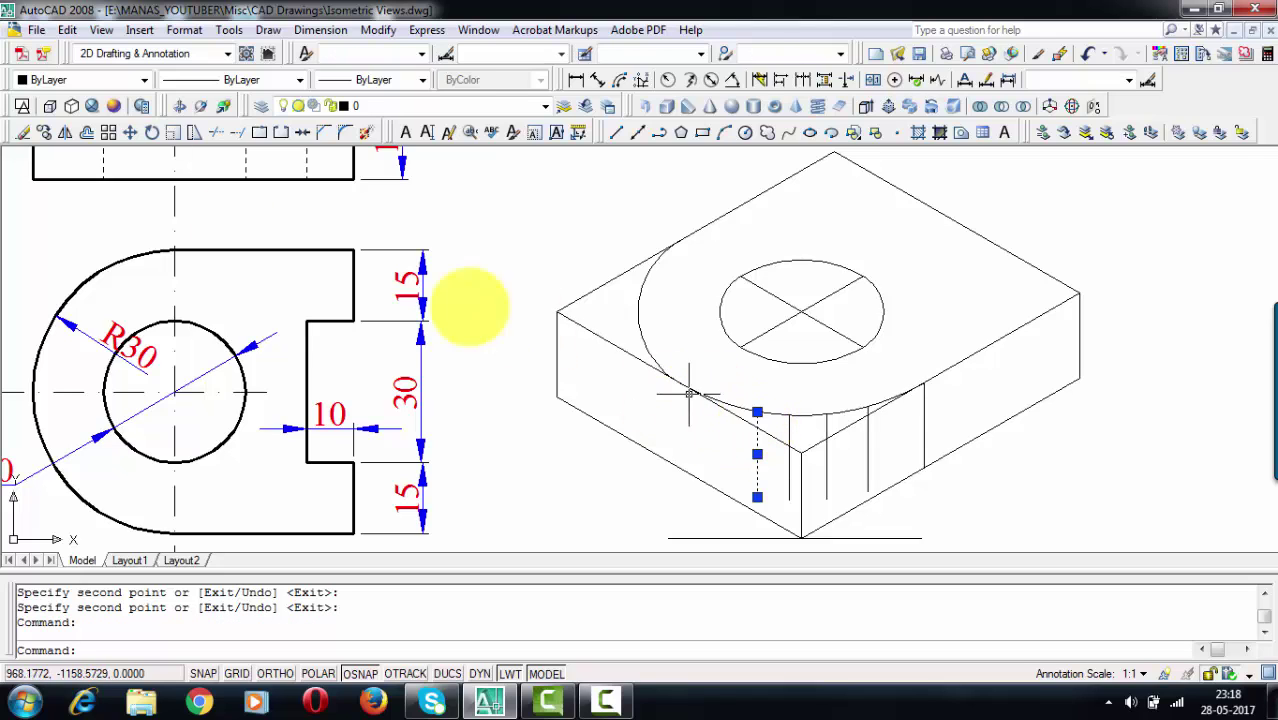
pyautogui.click(44, 132)
pyautogui.click(757, 414)
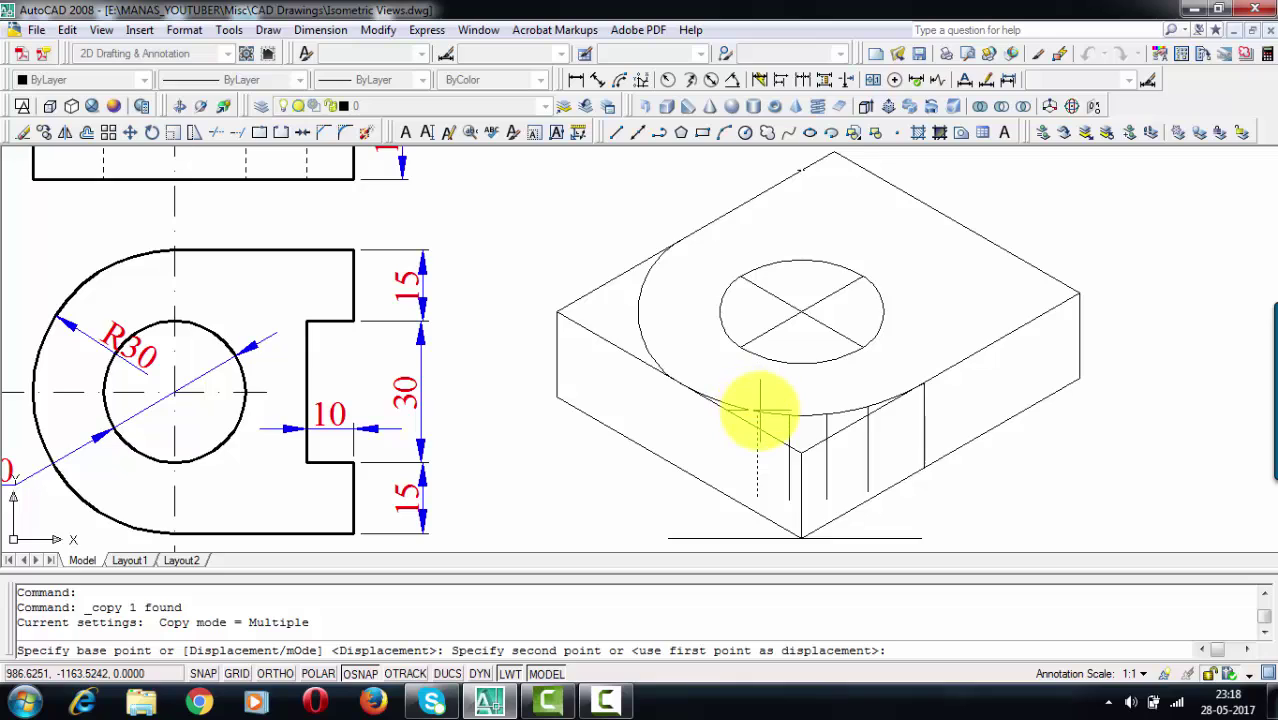
pyautogui.click(638, 313)
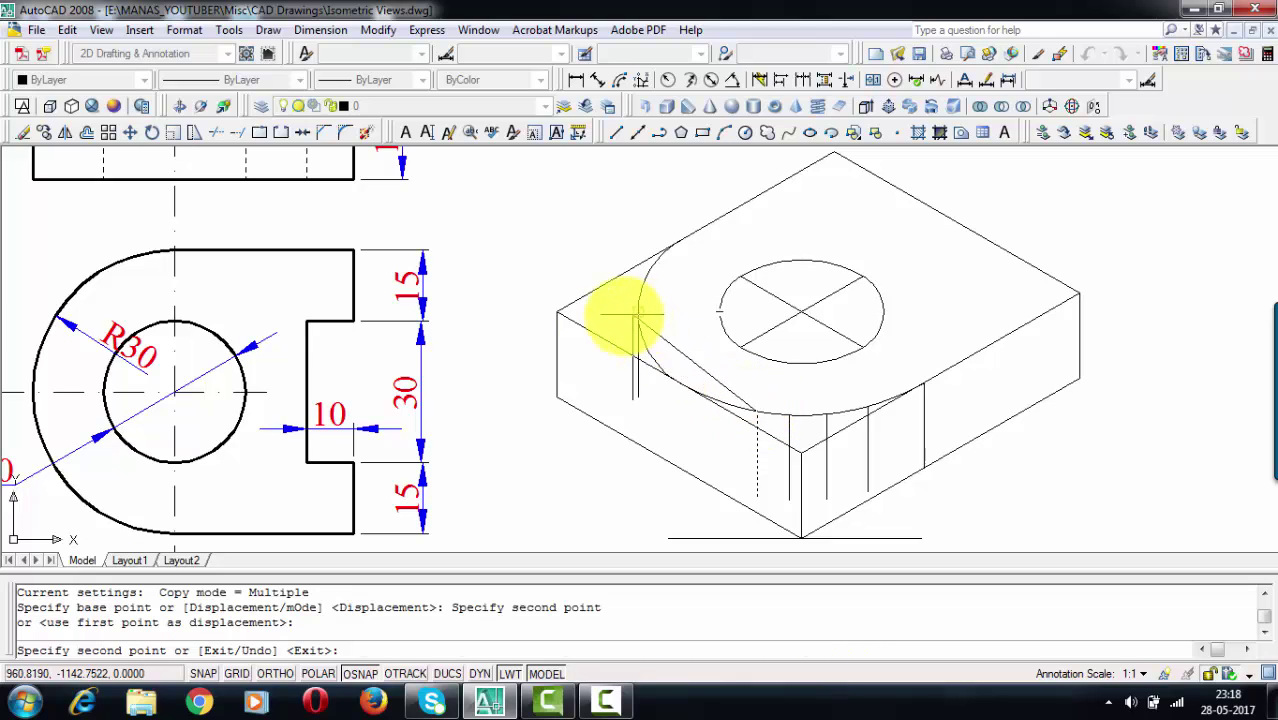
pyautogui.press('Escape')
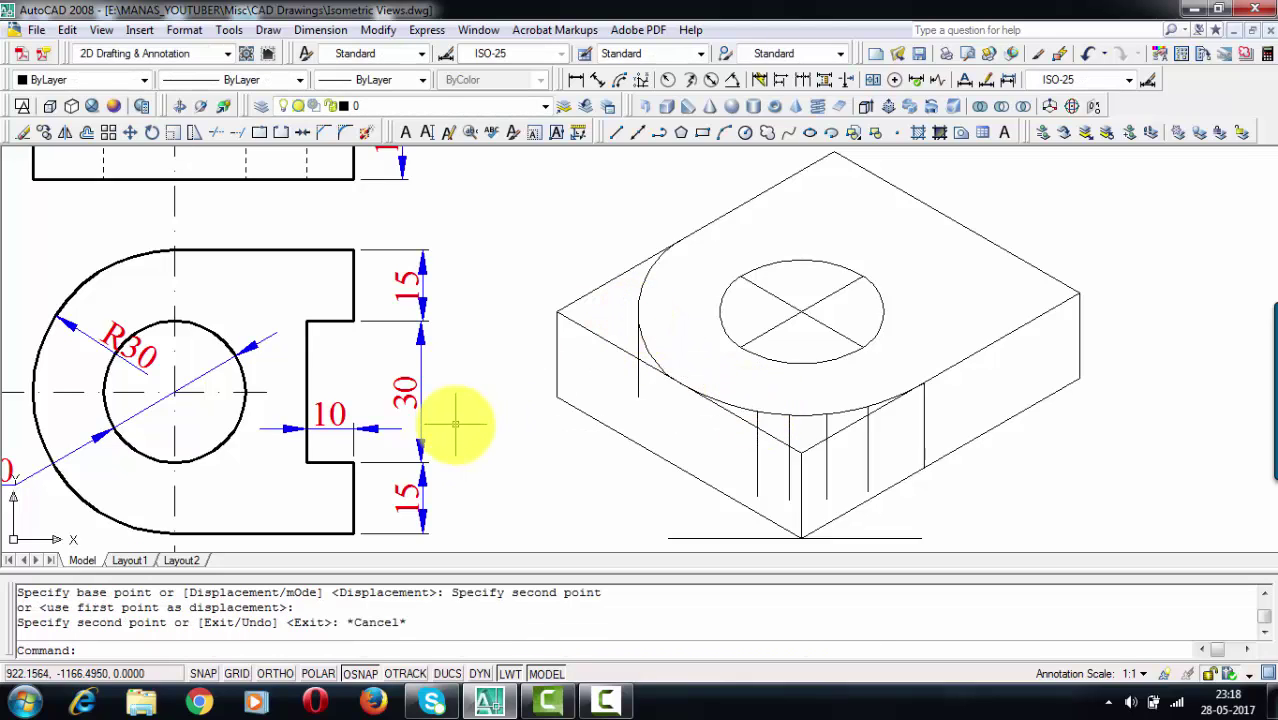
# Copy the rounded end's two large arcs down to the bottom face, from the upper to the lower end of the right tangent line
pyautogui.click(802, 414)
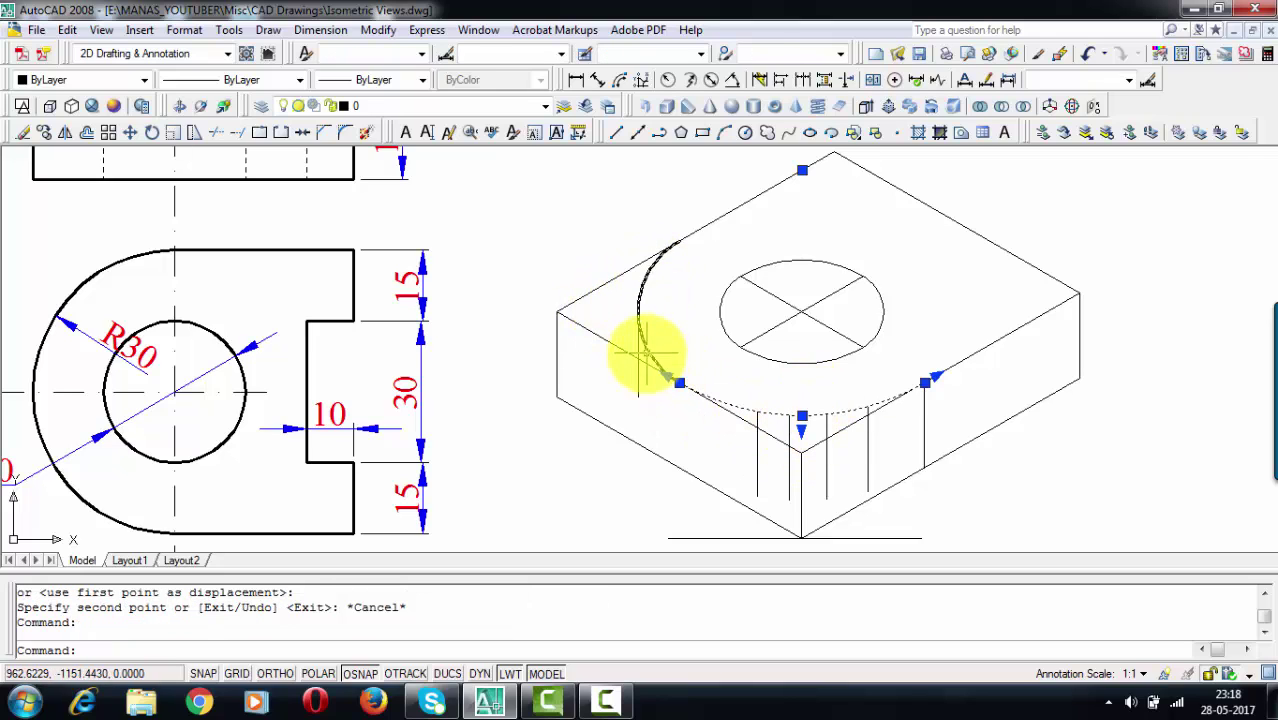
pyautogui.click(646, 352)
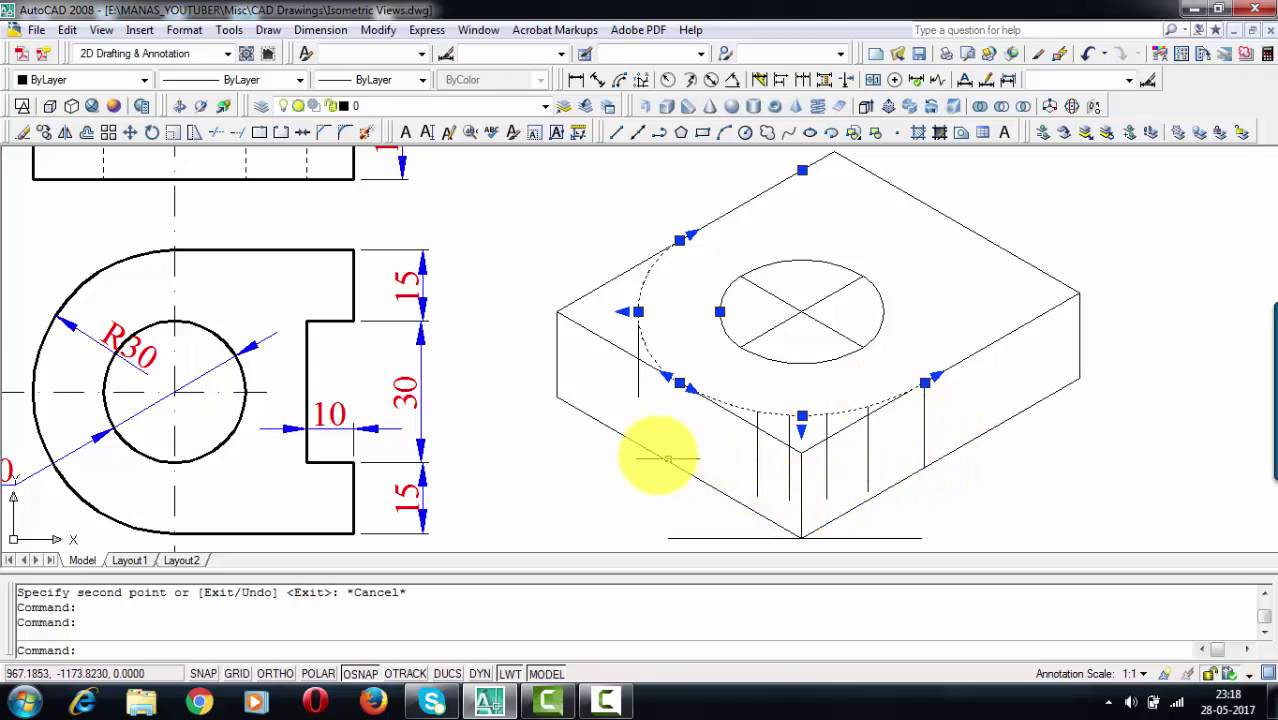
pyautogui.click(44, 132)
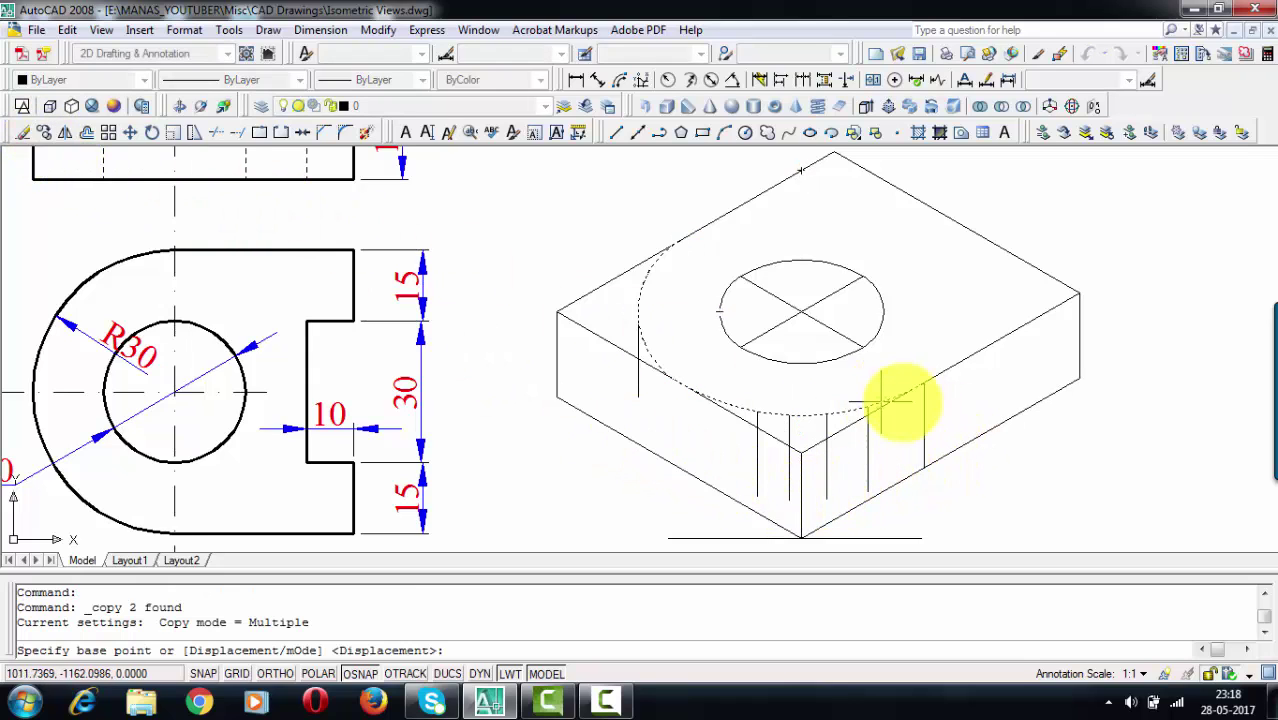
pyautogui.click(920, 382)
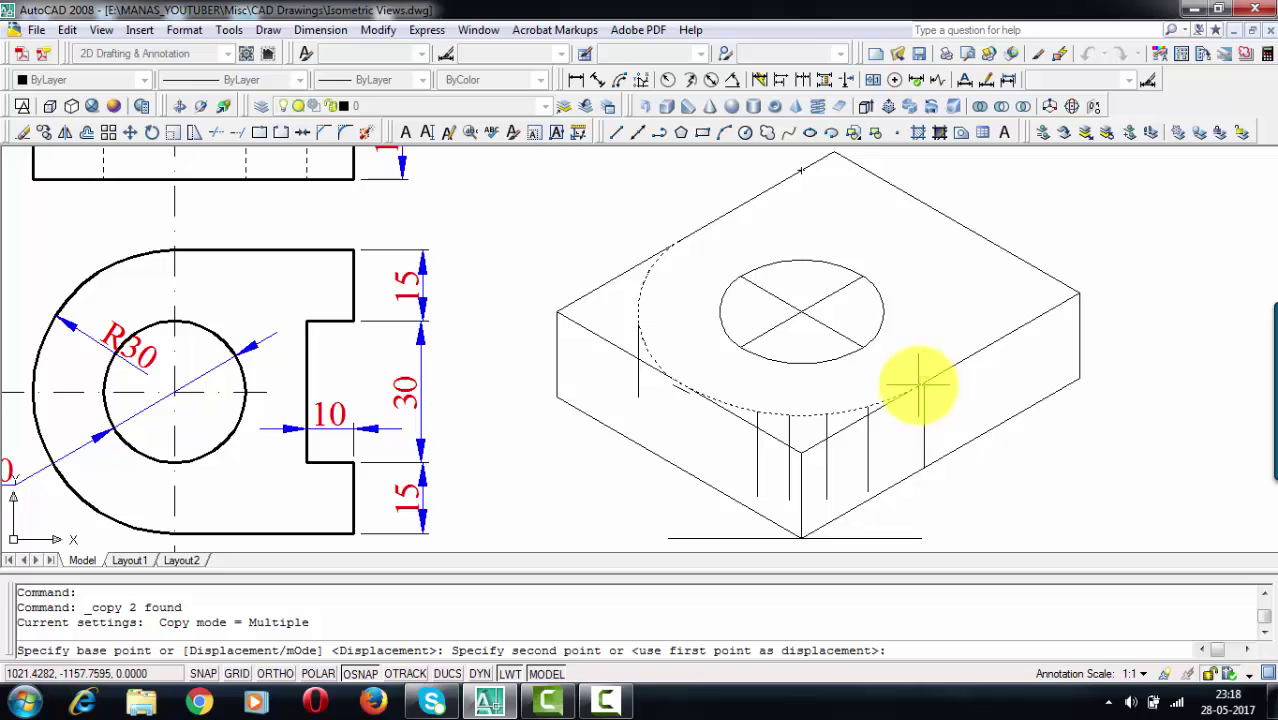
pyautogui.click(922, 465)
pyautogui.press('Escape')
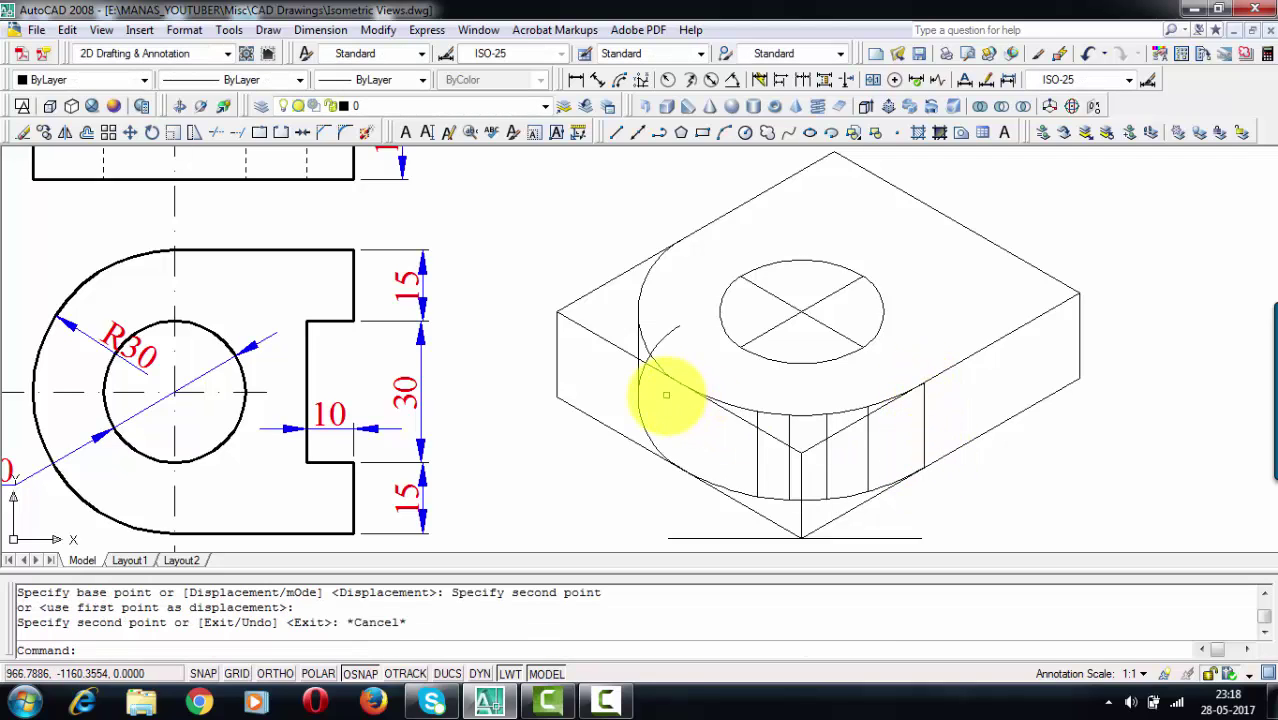
# Shorten the copied lower-left arc so its upper end stops at the left vertical tangent line
pyautogui.scroll(3, 644, 402)
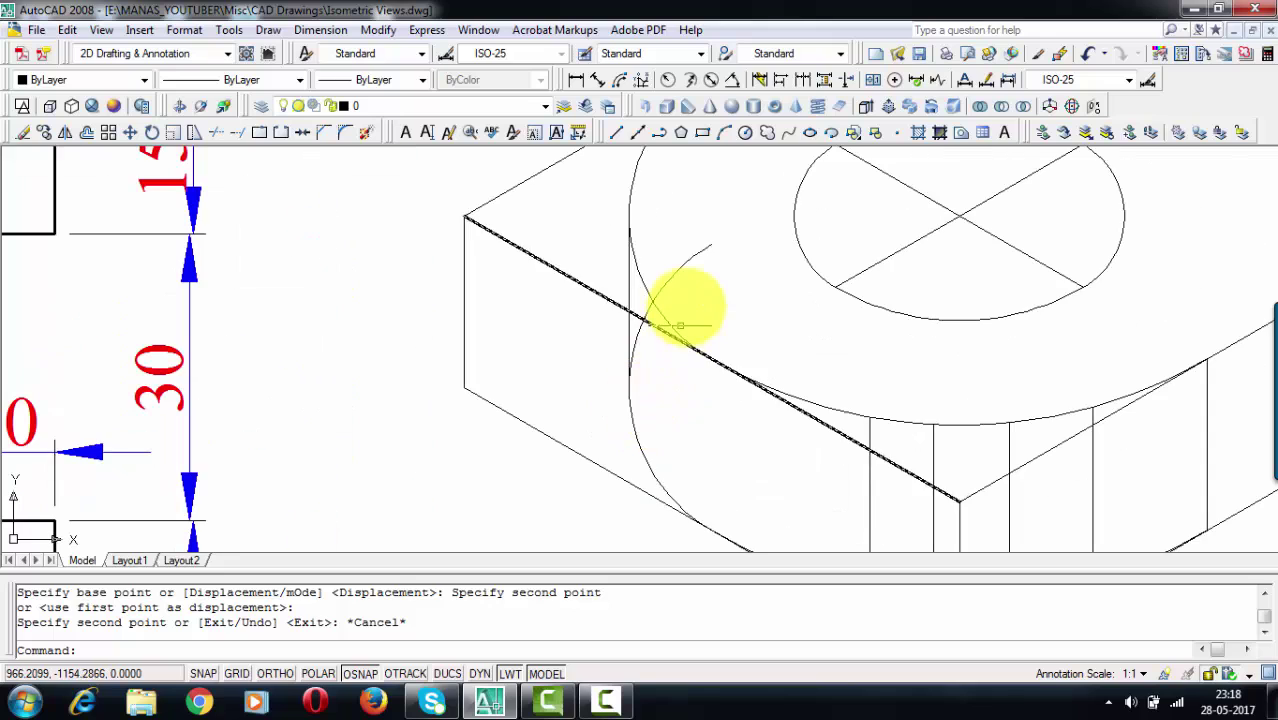
pyautogui.click(688, 262)
pyautogui.click(712, 242)
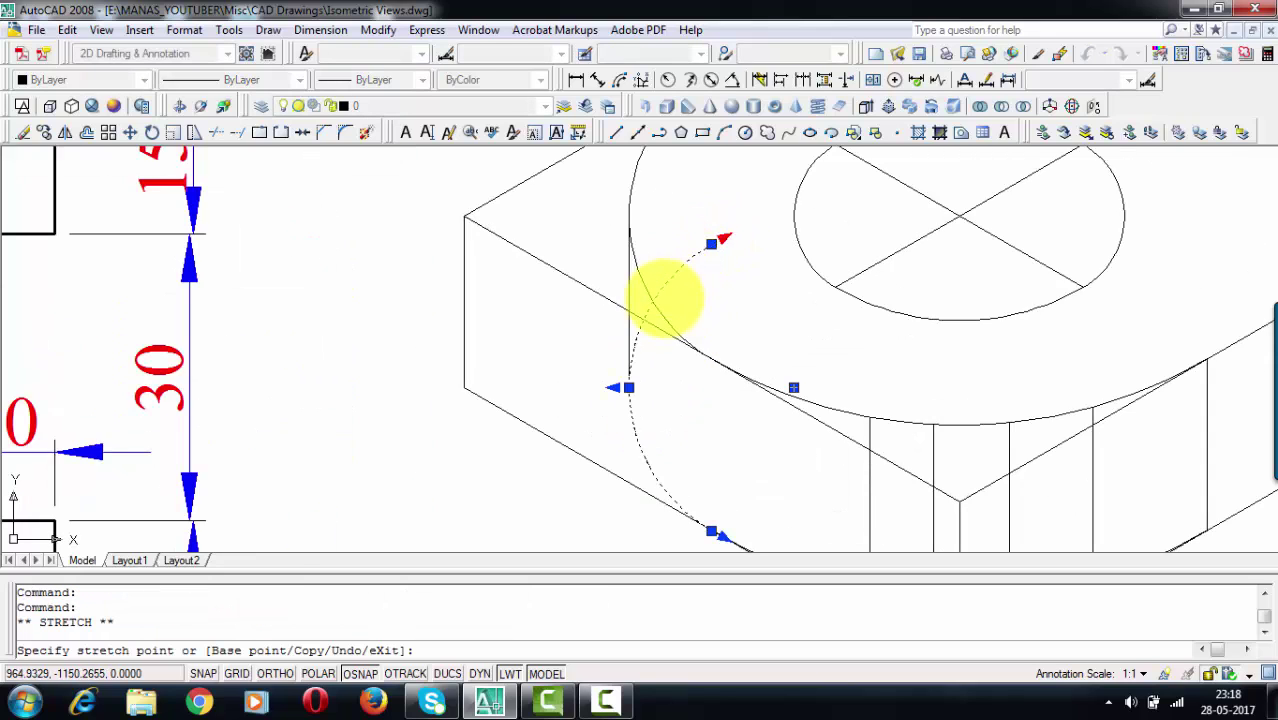
pyautogui.press('Escape')
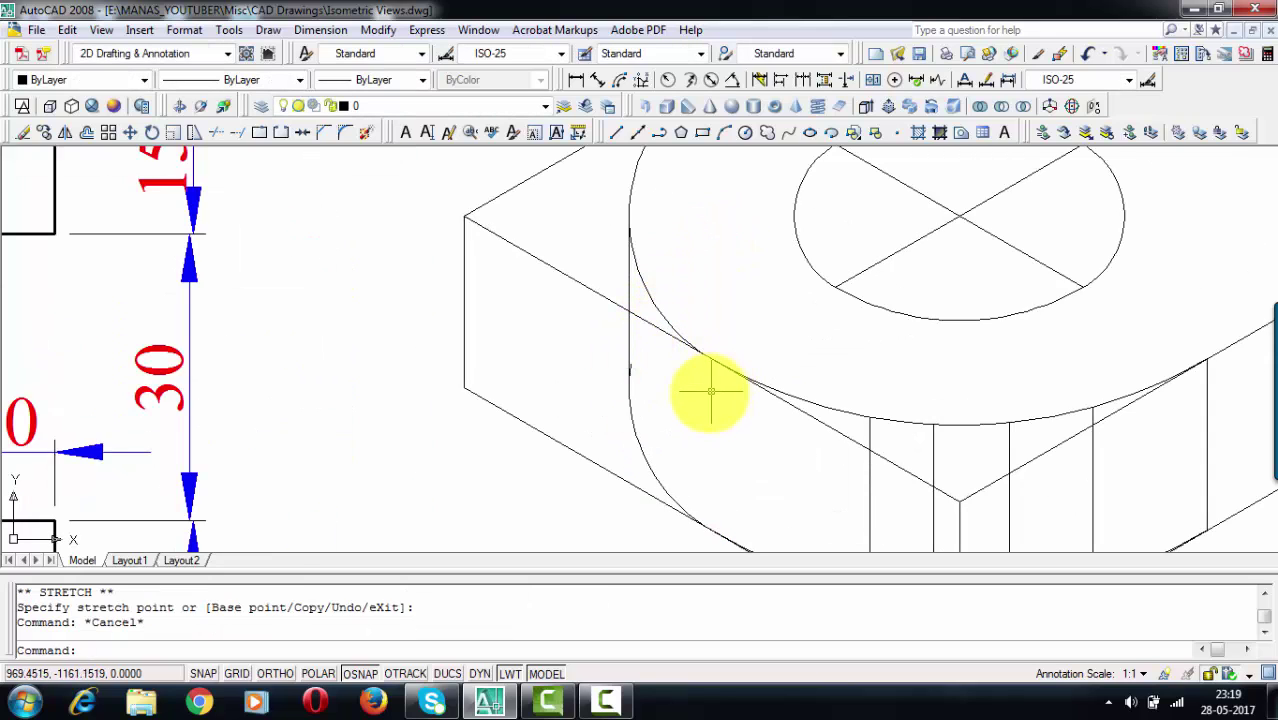
# Pull the upper end of the bottom face's left arc down onto the left vertical tangent line
pyautogui.scroll(4, 624, 375)
pyautogui.click(608, 378)
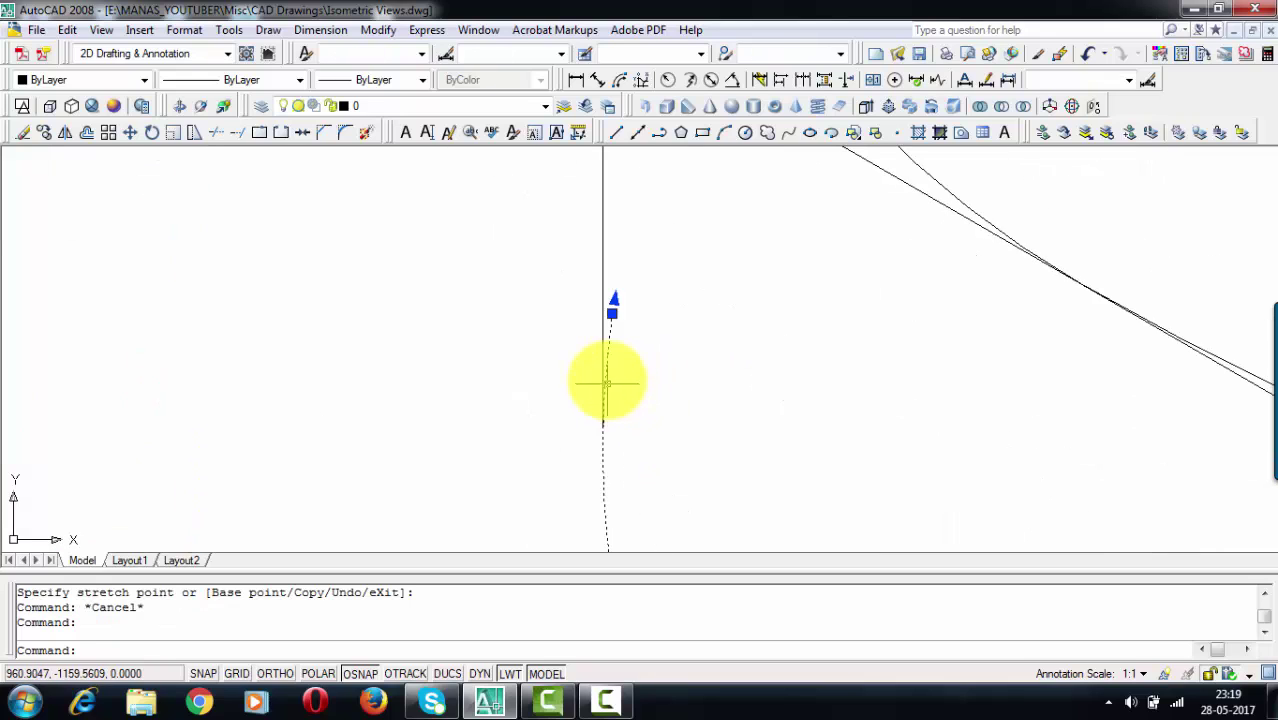
pyautogui.click(613, 300)
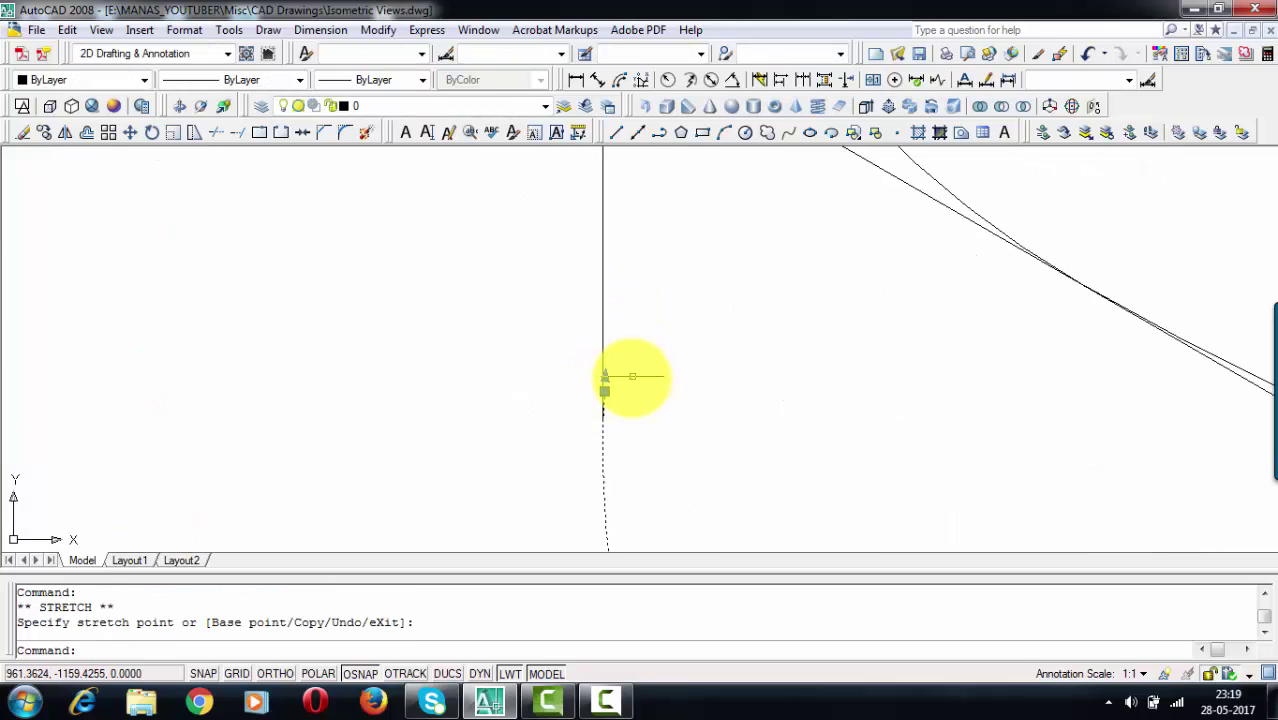
pyautogui.press('Escape')
pyautogui.scroll(-3, 617, 390)
pyautogui.scroll(-2, 688, 379)
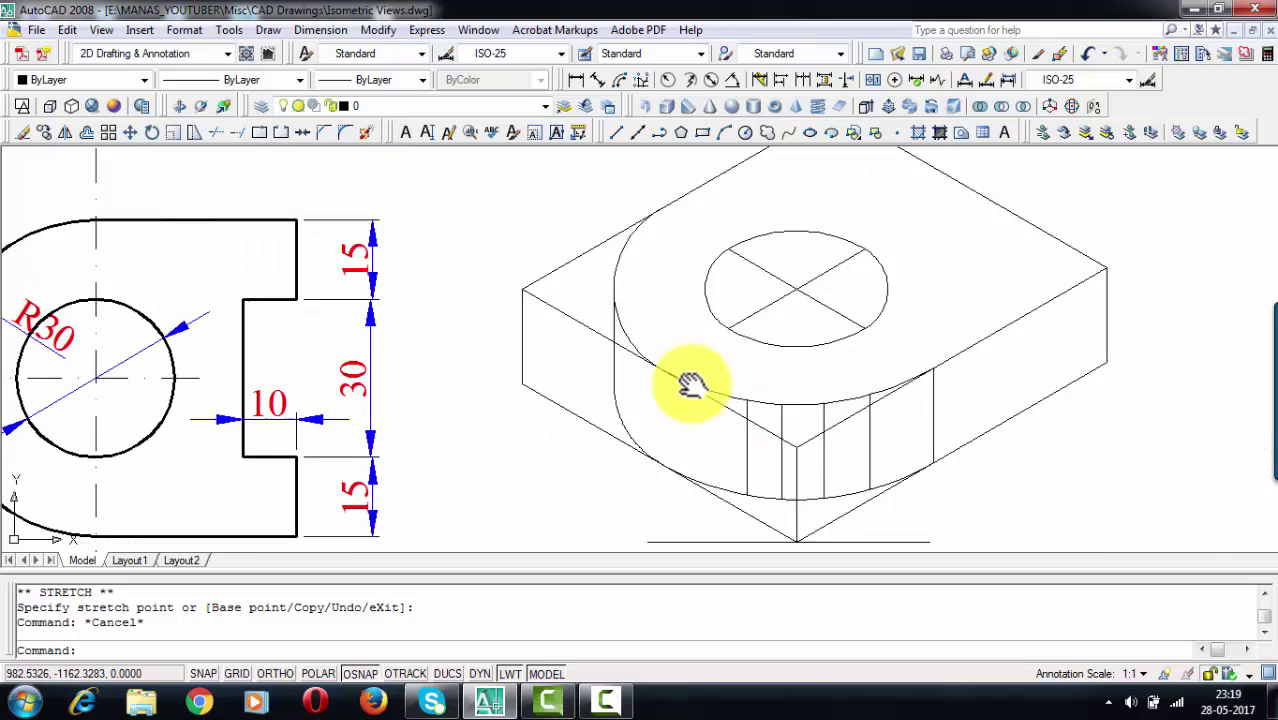
# Erase the five vertical construction lines between the large upper and lower front arcs, keeping the left tangent line
pyautogui.scroll(1, 676, 380)
pyautogui.moveTo(522, 408); pyautogui.dragTo(670, 406, button='middle')
pyautogui.click(214, 338)
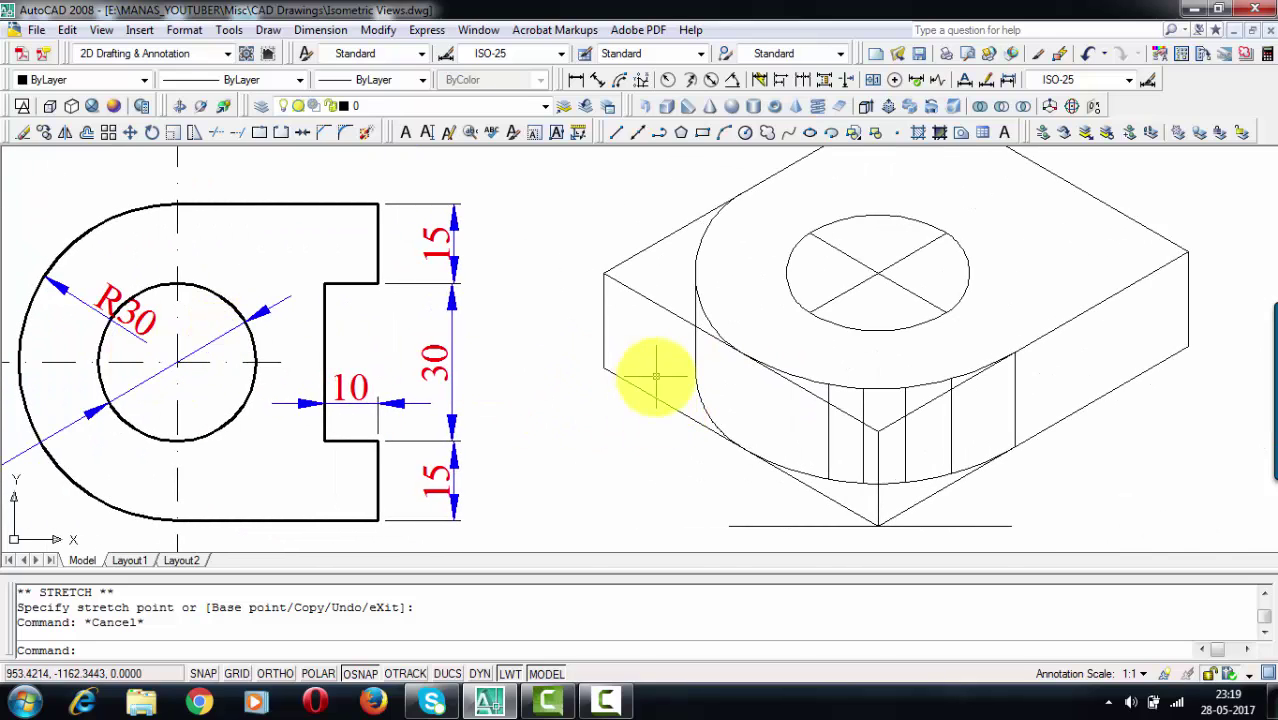
pyautogui.click(1040, 410)
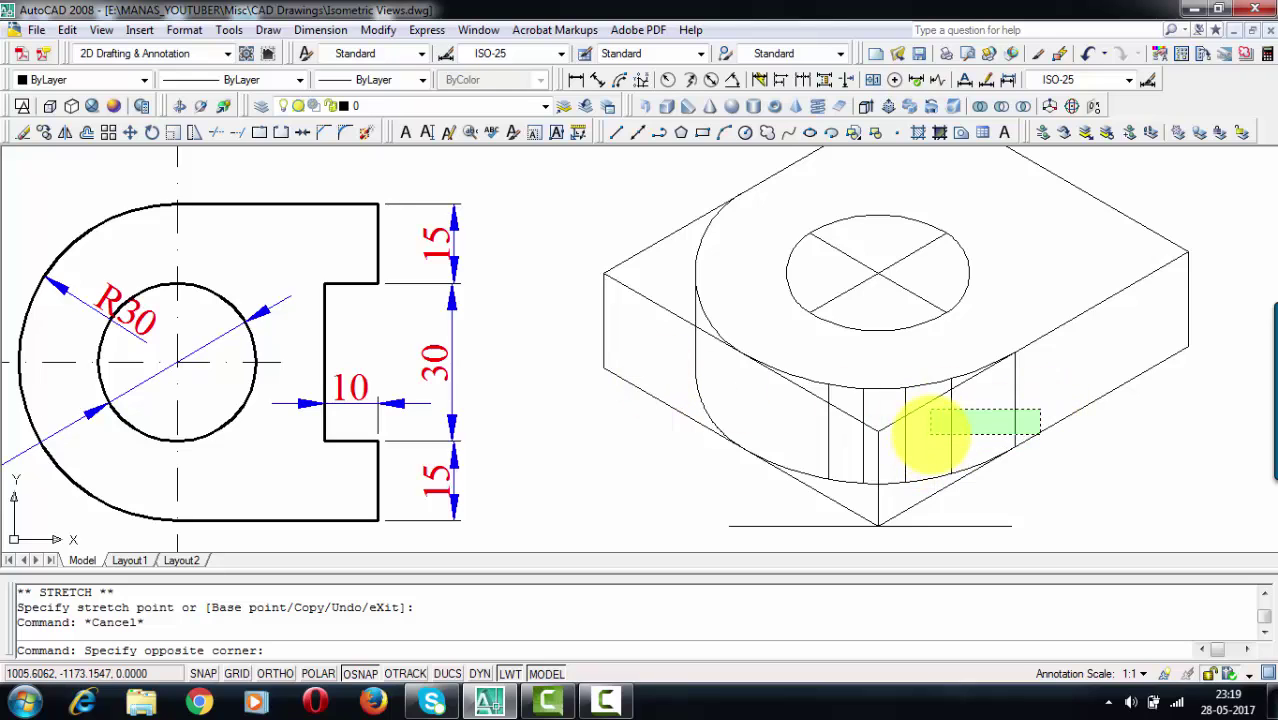
pyautogui.click(936, 428)
pyautogui.press('Delete')
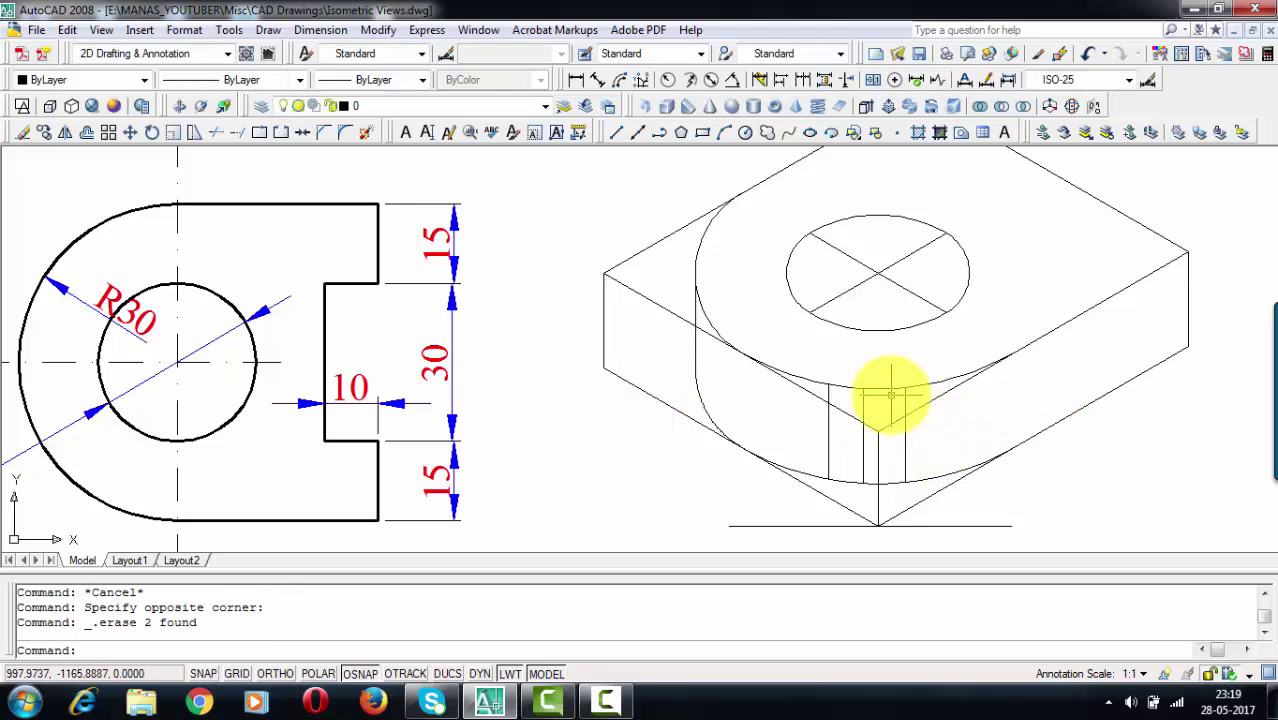
pyautogui.click(864, 465)
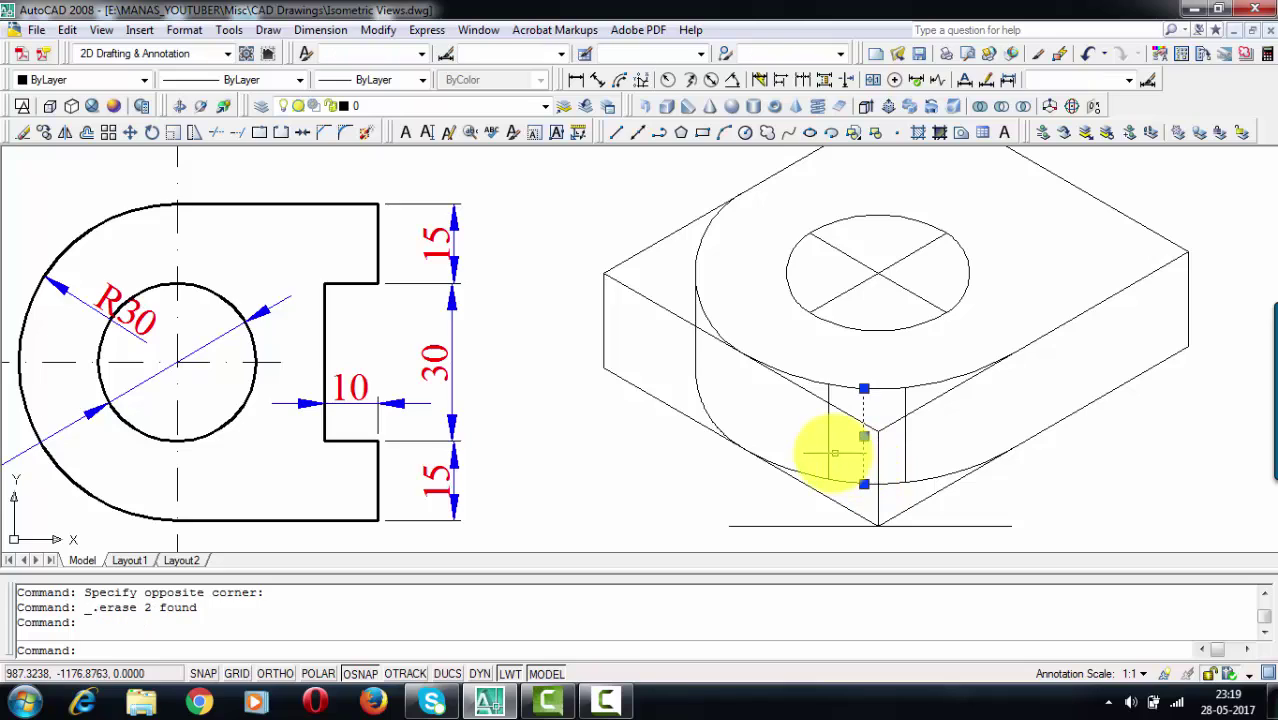
pyautogui.click(828, 448)
pyautogui.click(905, 440)
pyautogui.press('Delete')
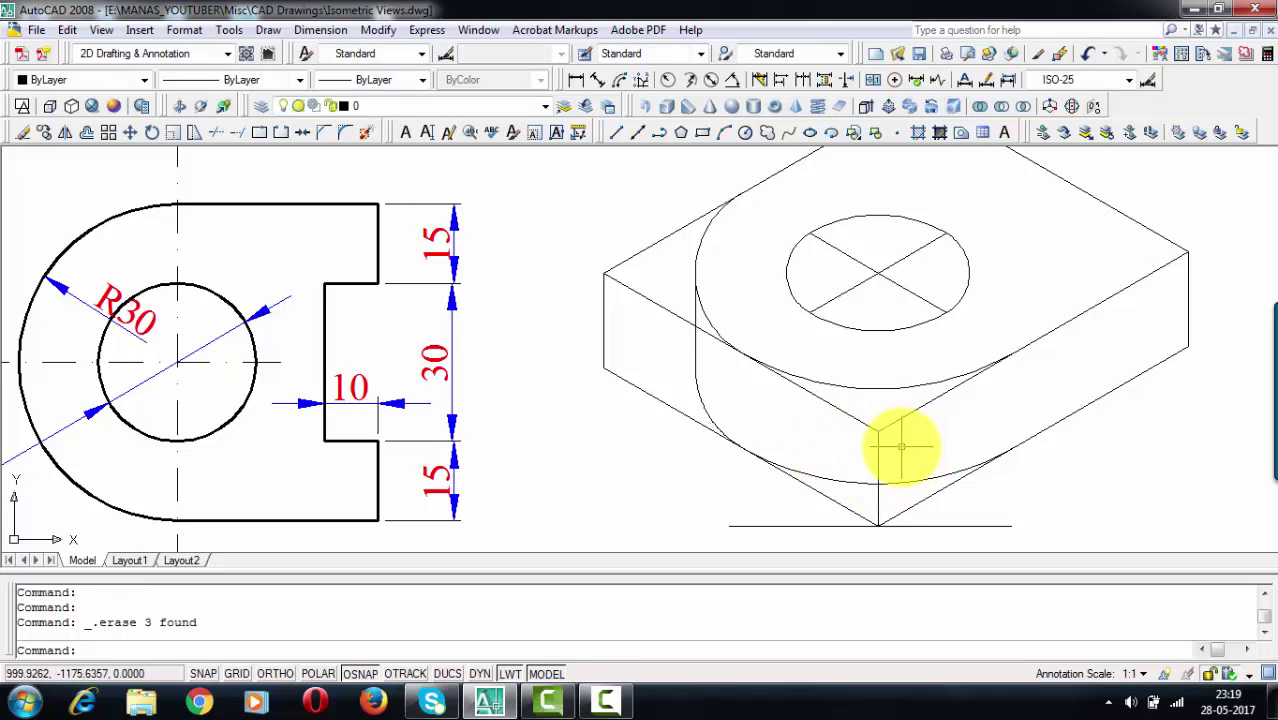
# Copy the block's leftmost vertical edge by its upper end to the hole's outermost left point and six points along its rear arc
pyautogui.scroll(-3, 867, 435)
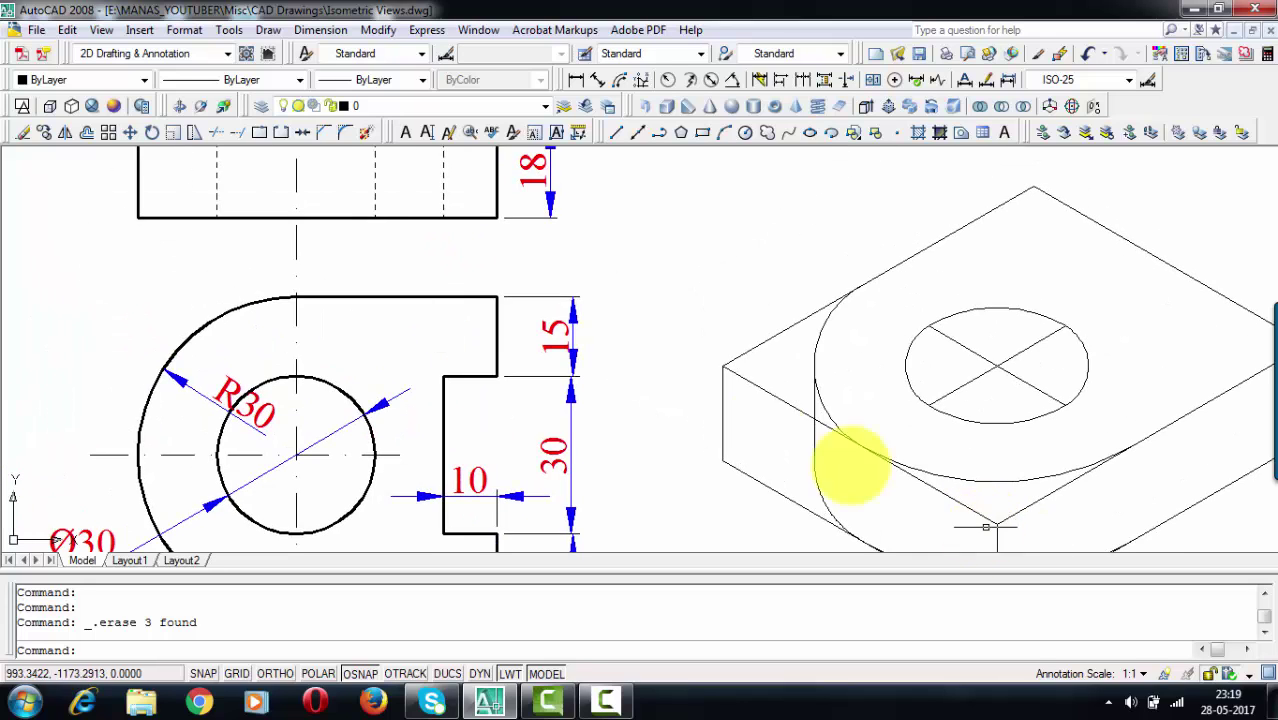
pyautogui.scroll(1, 562, 271)
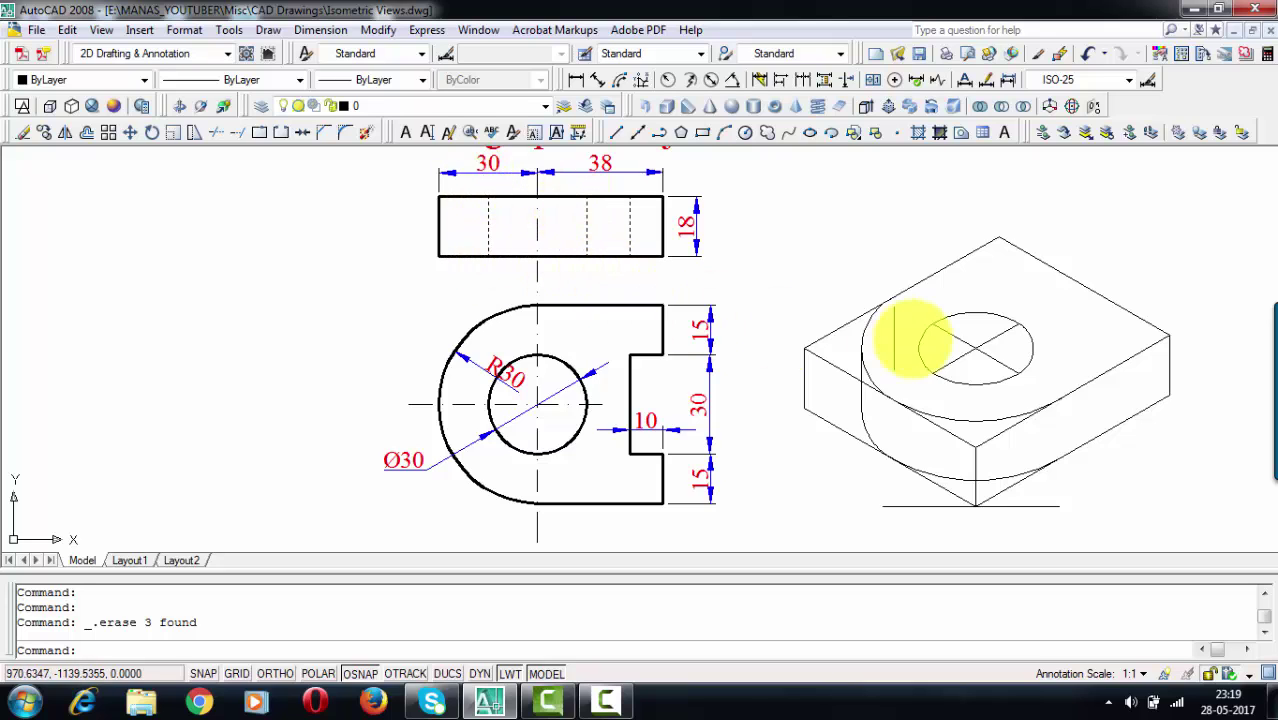
pyautogui.moveTo(907, 337); pyautogui.dragTo(662, 348, button='middle')
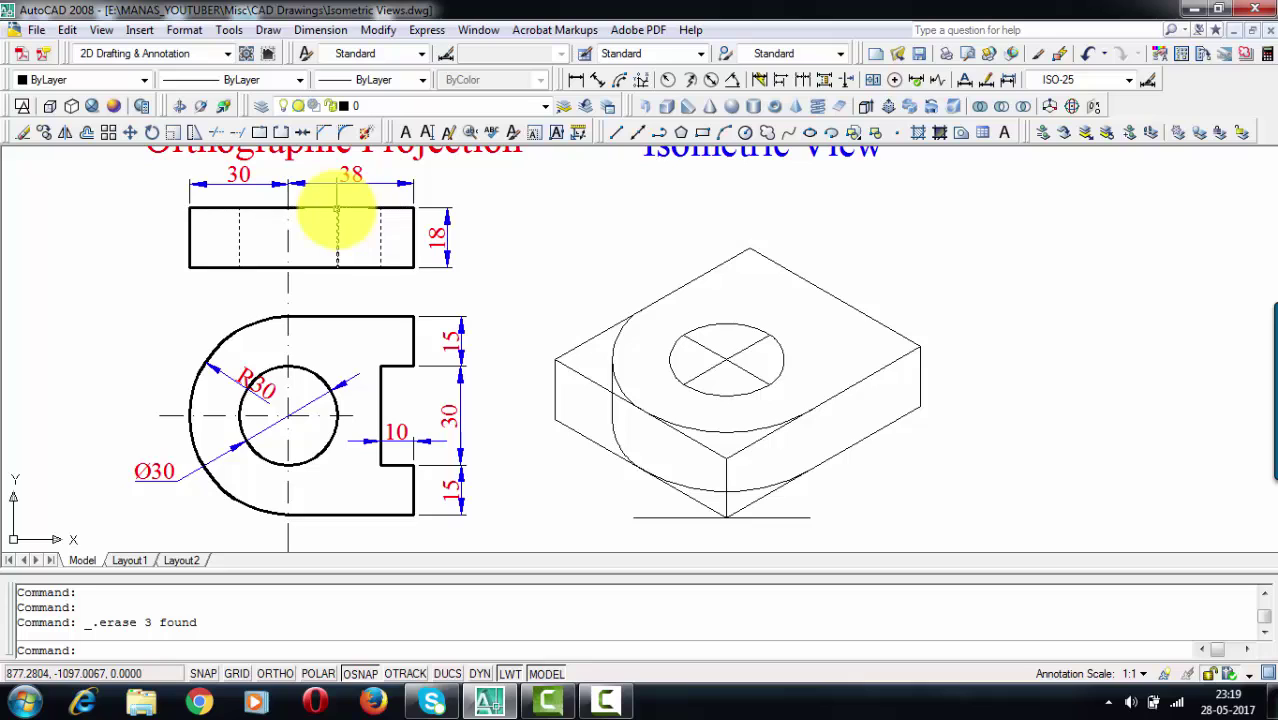
pyautogui.scroll(2, 727, 312)
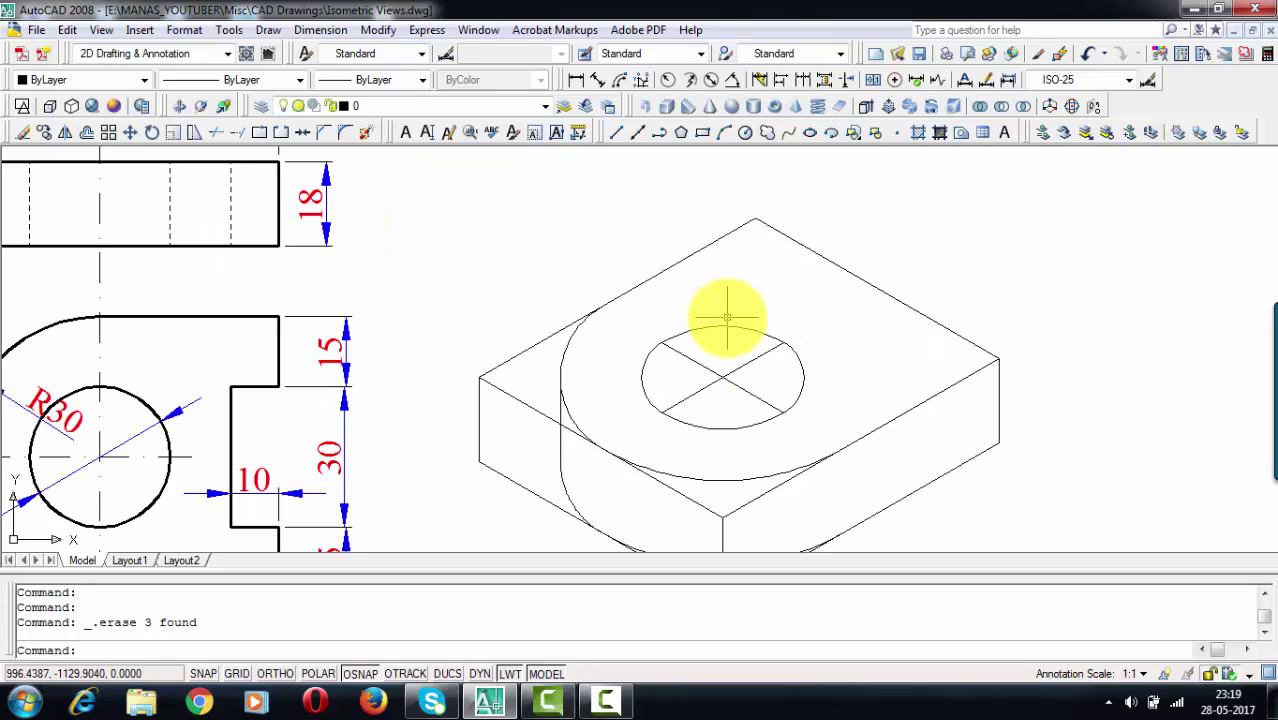
pyautogui.click(479, 425)
pyautogui.click(45, 133)
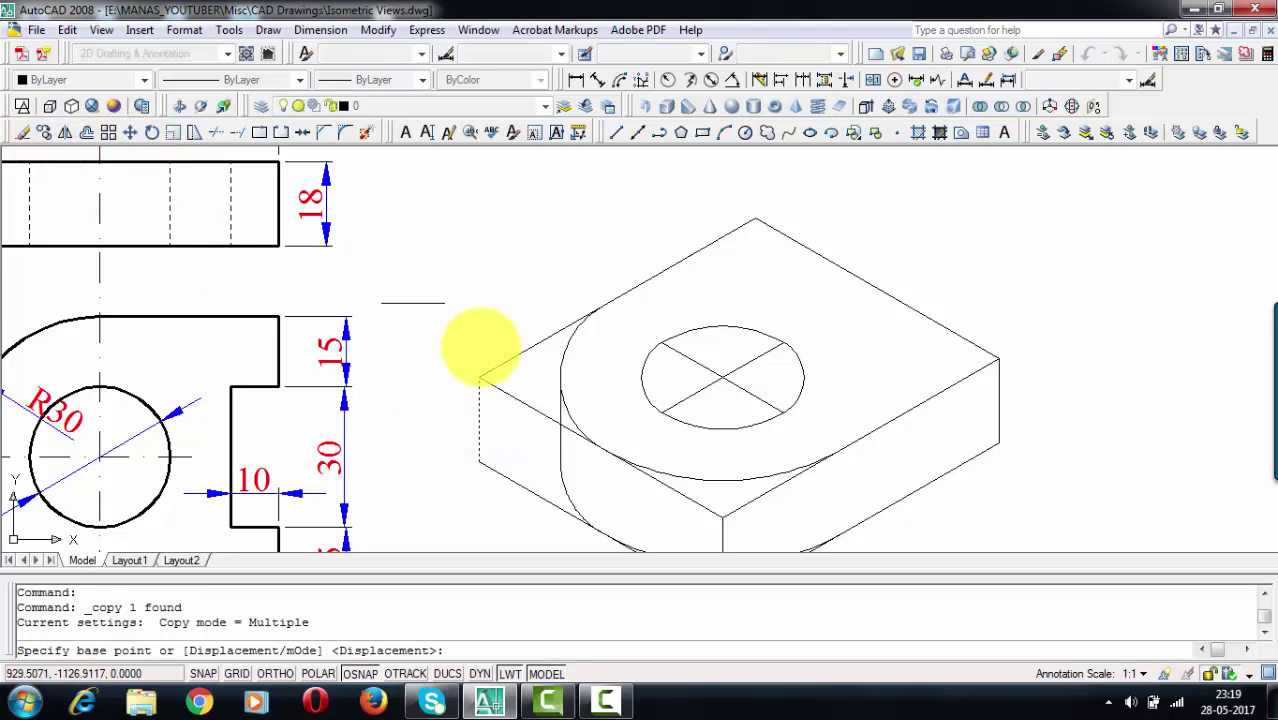
pyautogui.click(479, 377)
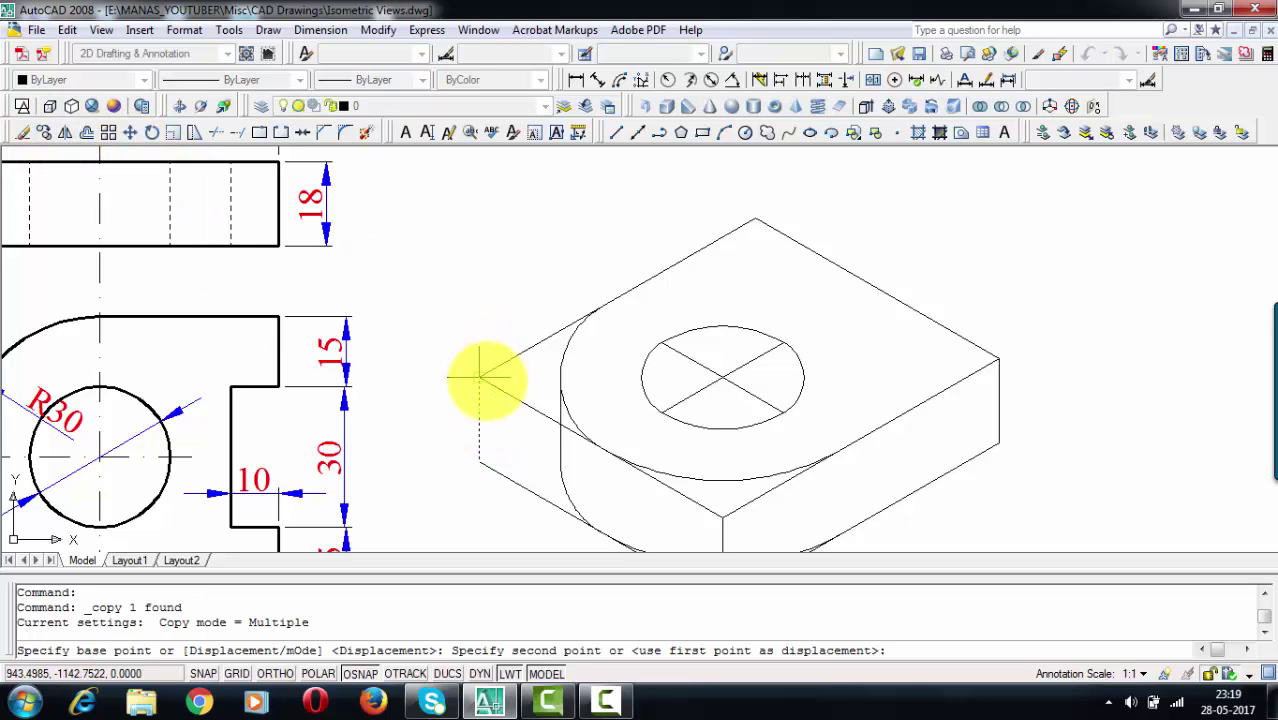
pyautogui.click(641, 377)
pyautogui.click(663, 337)
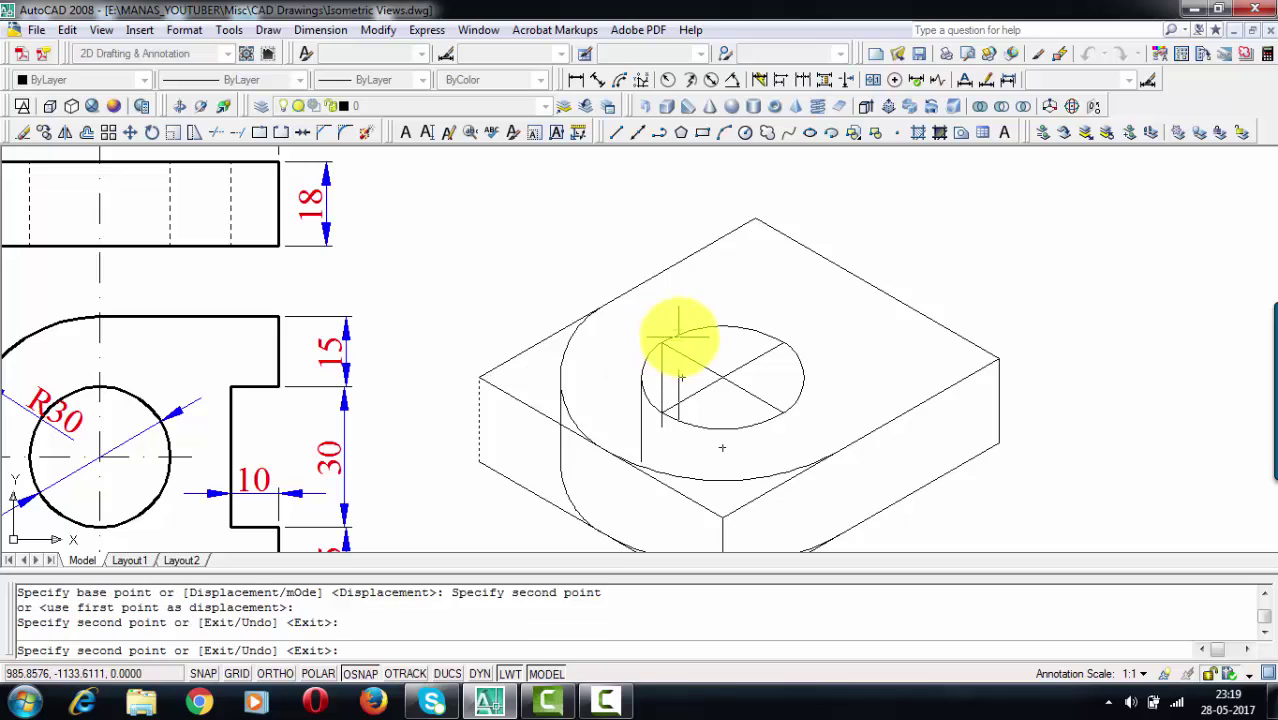
pyautogui.click(682, 334)
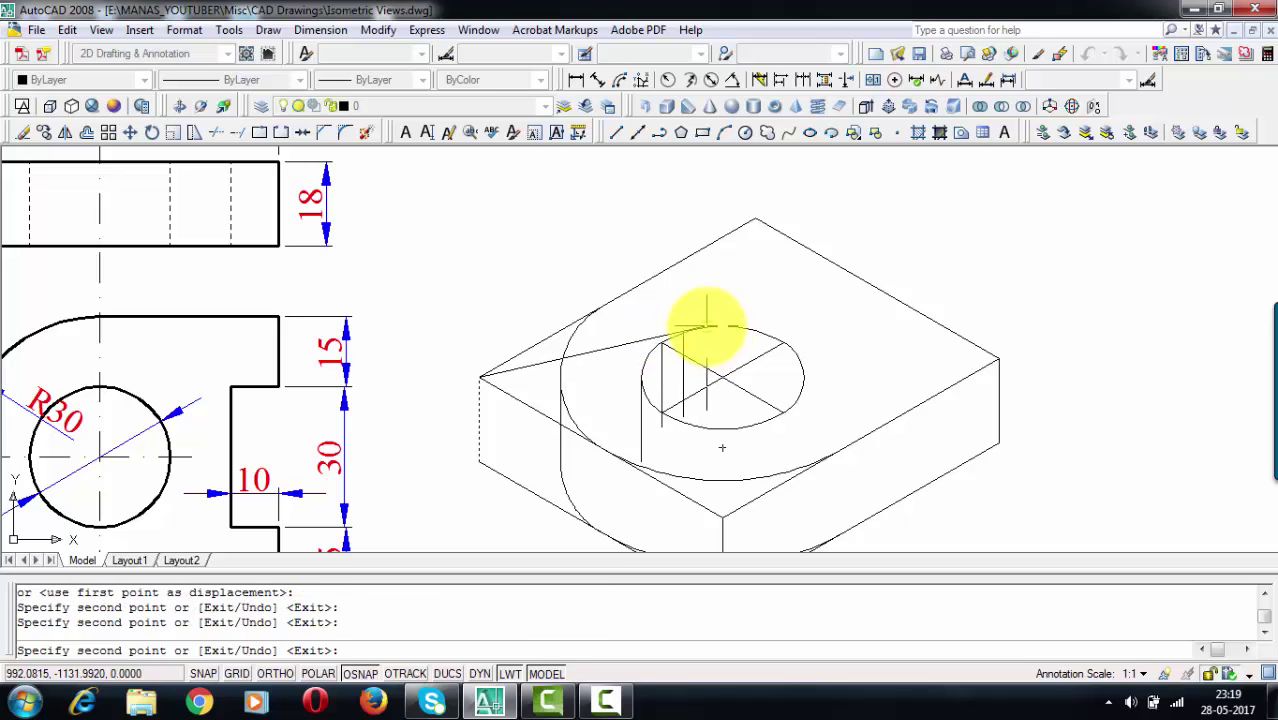
pyautogui.click(707, 326)
pyautogui.click(736, 326)
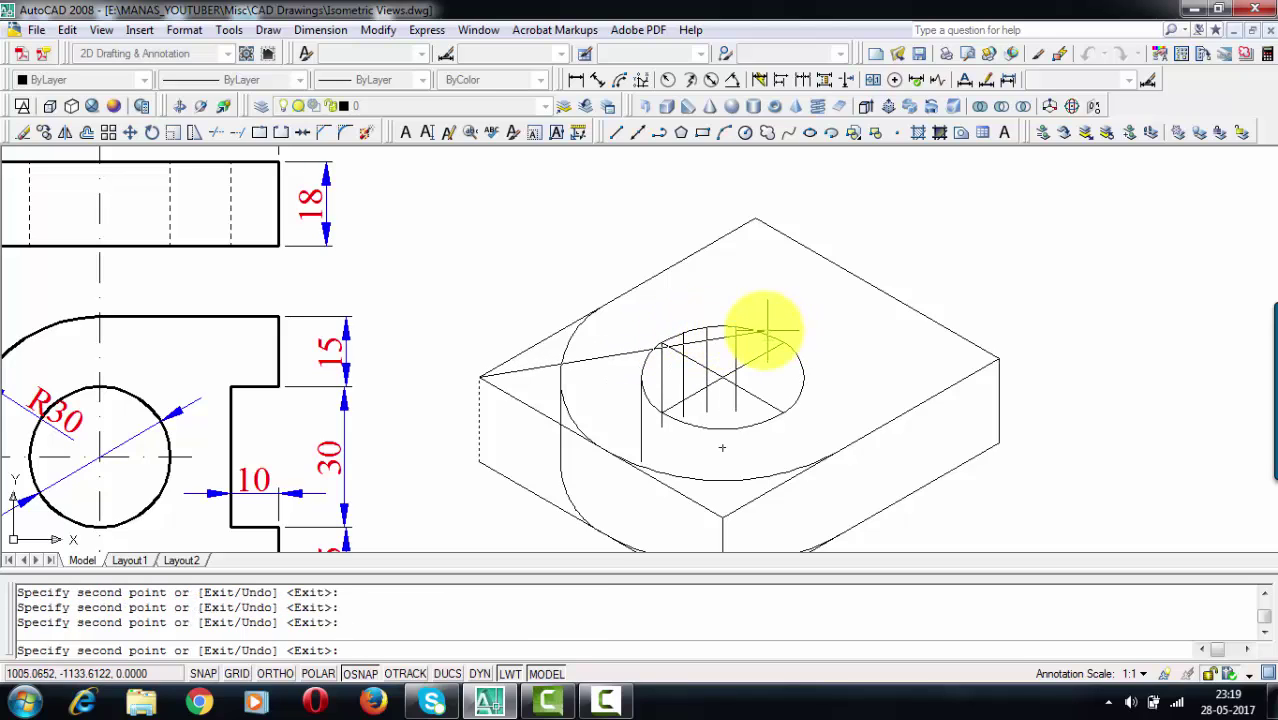
pyautogui.click(762, 333)
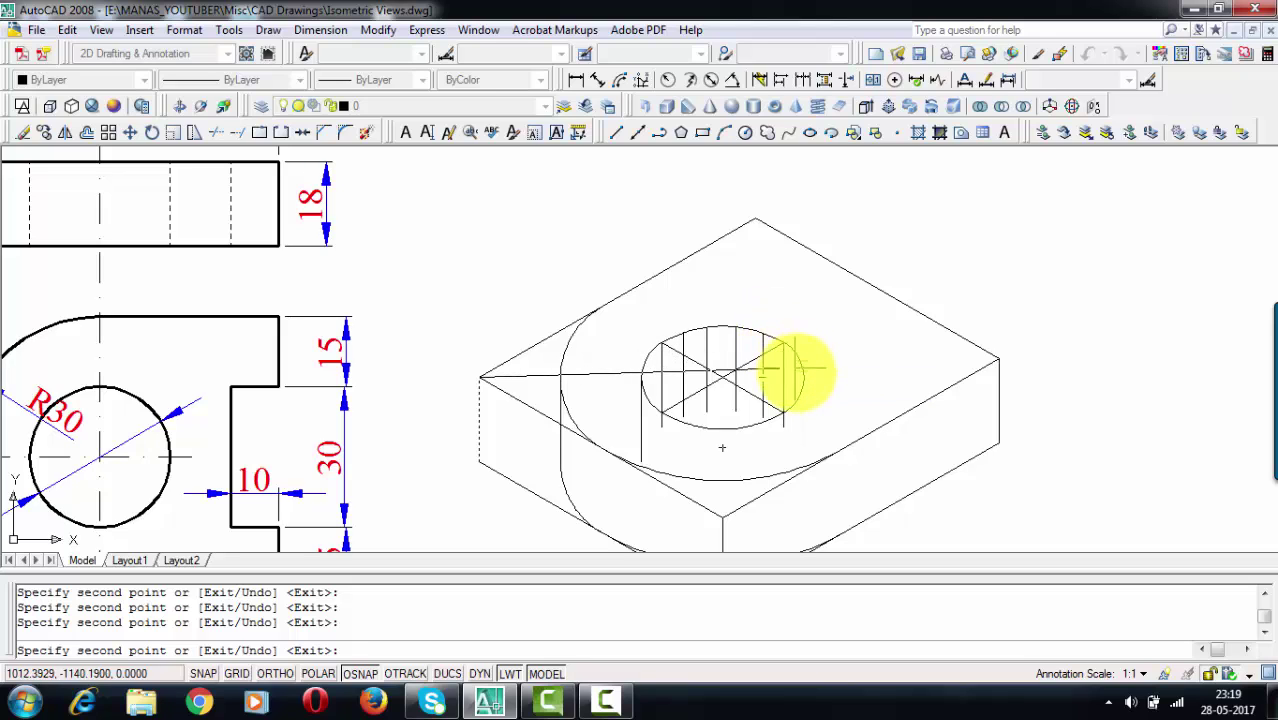
pyautogui.press('Return')
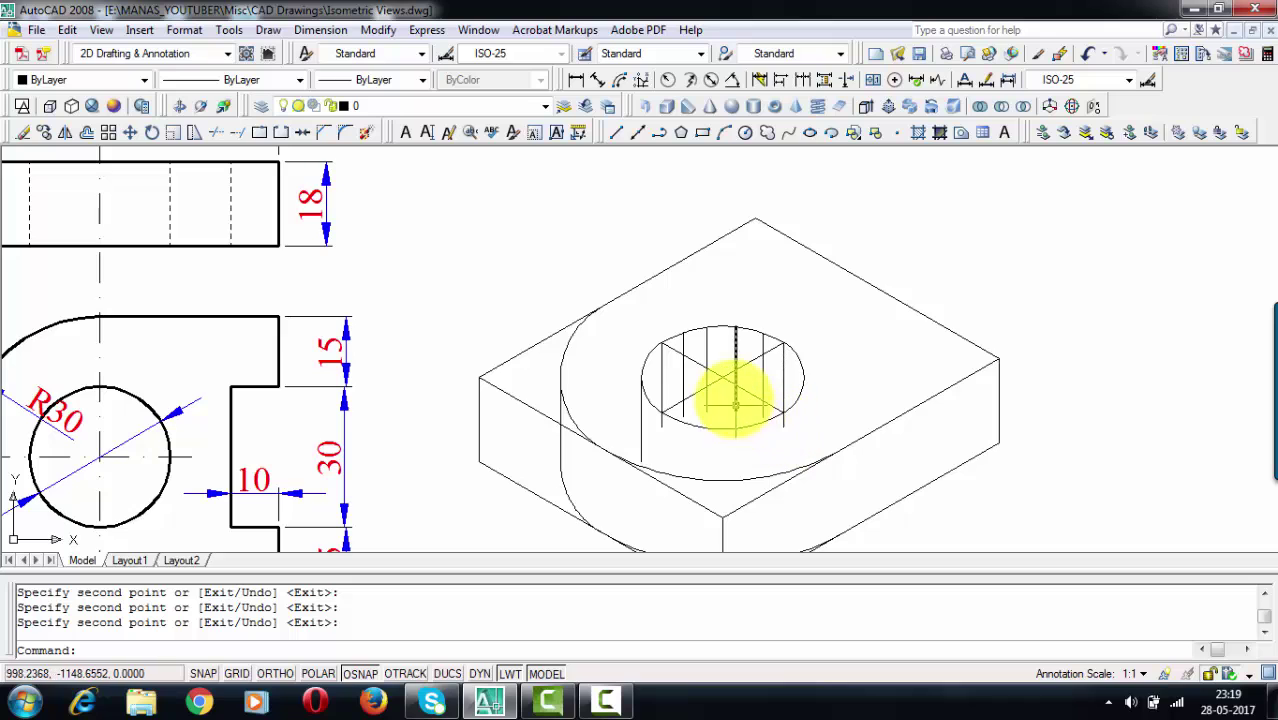
# Copy the hole's four arcs straight down to the bottom face by the length of a vertical construction line
pyautogui.moveTo(736, 397); pyautogui.dragTo(756, 310, button='middle')
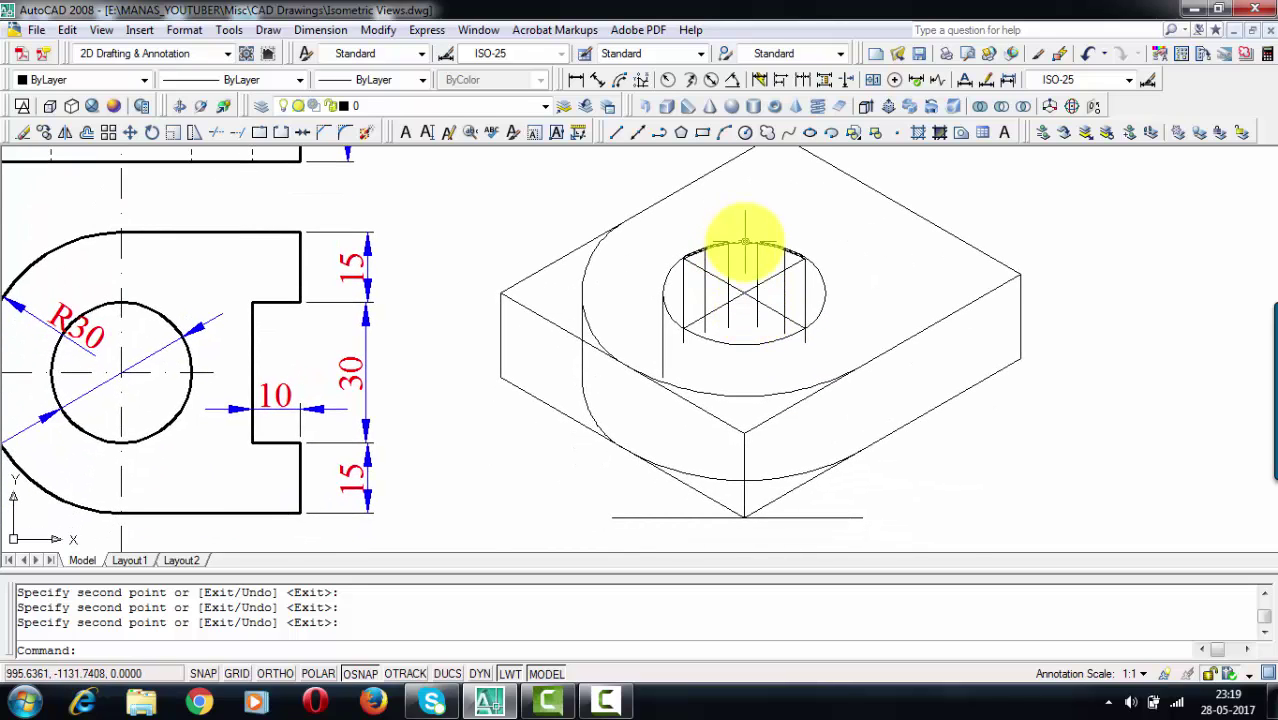
pyautogui.click(745, 243)
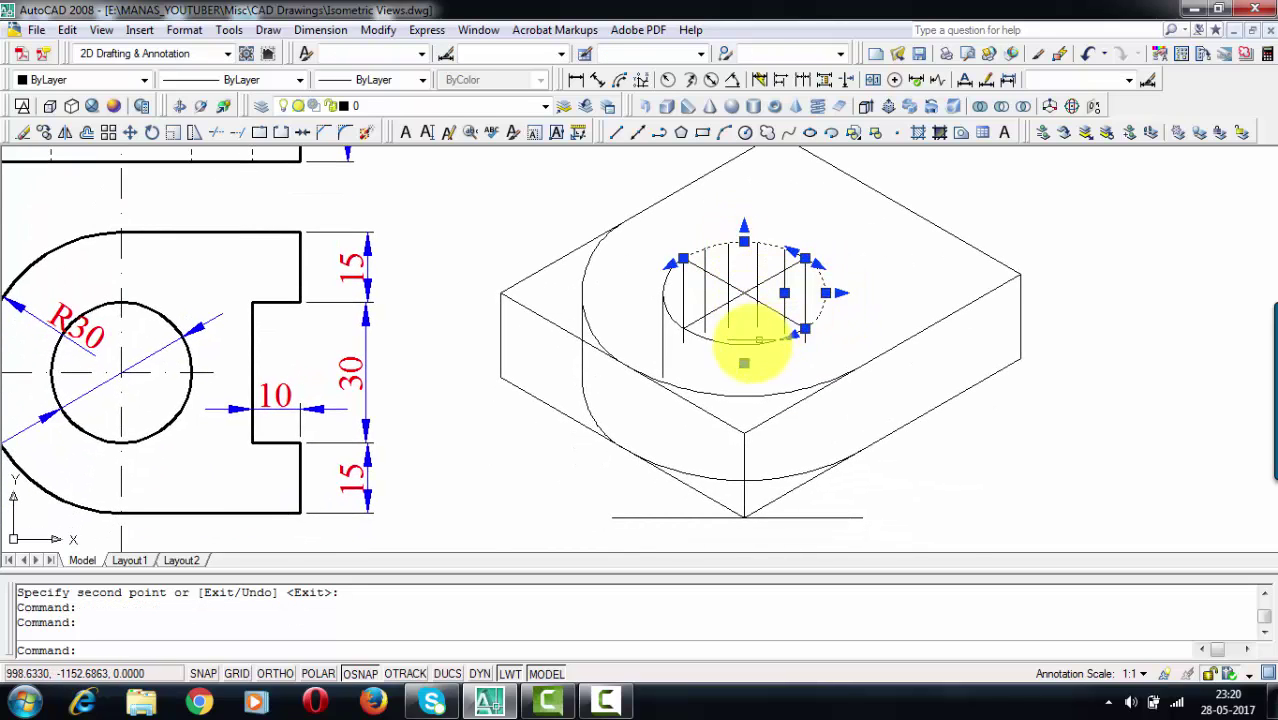
pyautogui.click(663, 287)
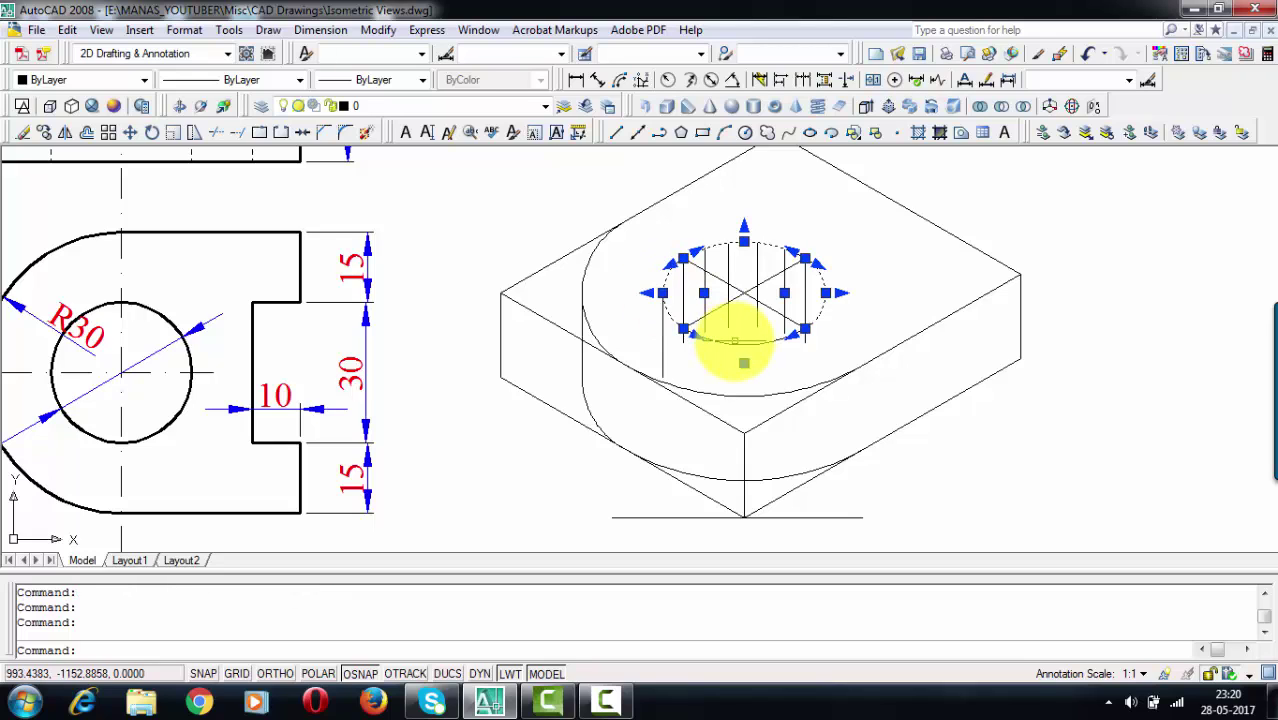
pyautogui.click(45, 131)
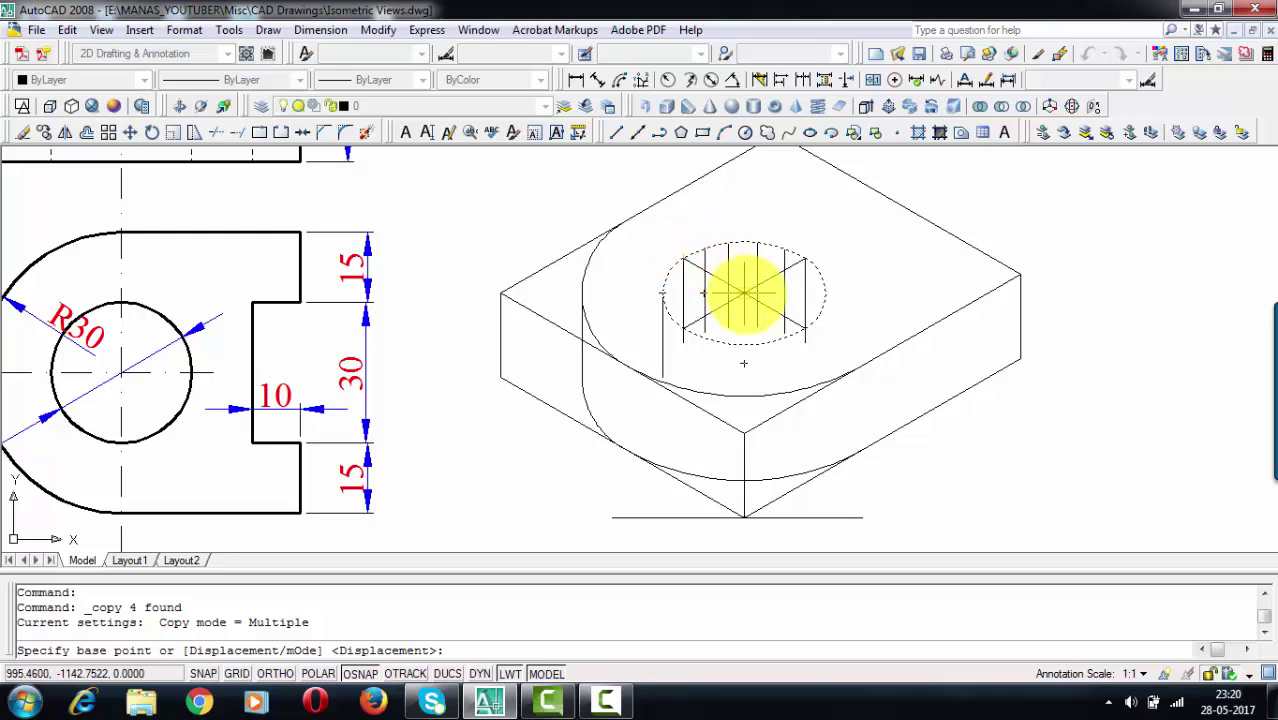
pyautogui.click(743, 293)
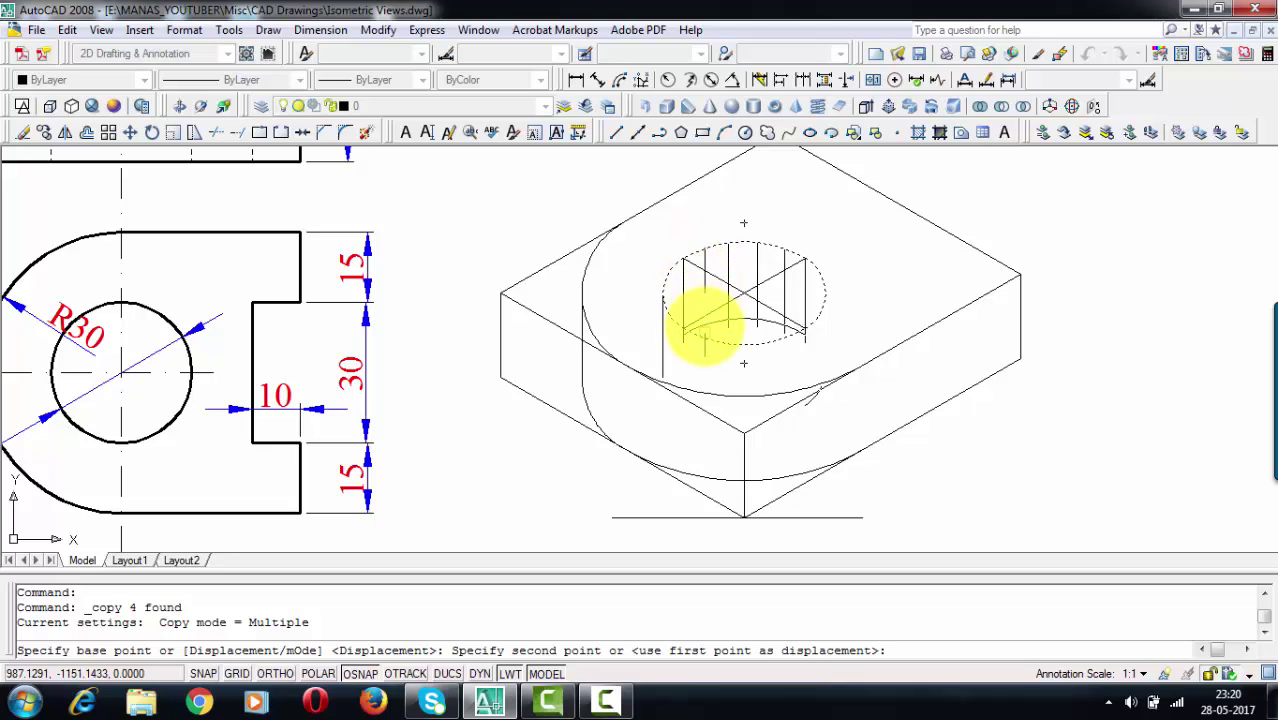
pyautogui.click(706, 328)
pyautogui.press('Escape')
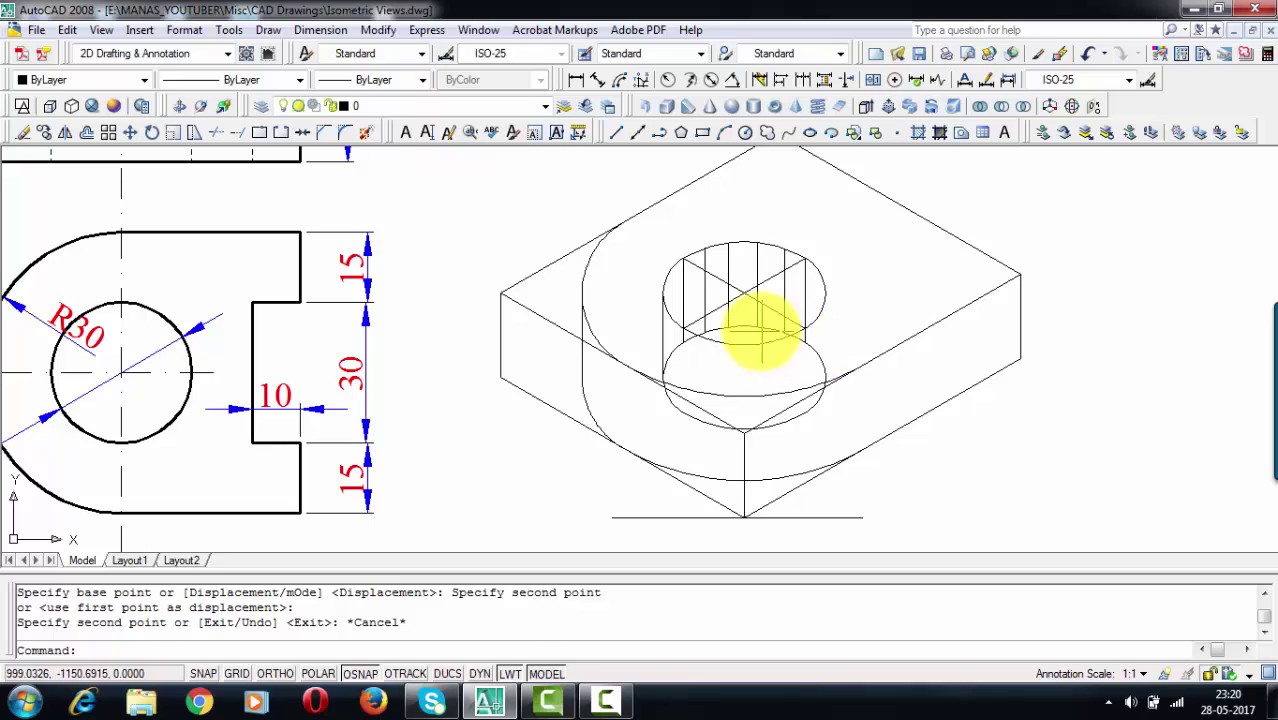
# Shorten the copied rear arc of the hole at both ends to where it meets the top hole's front edge
pyautogui.click(760, 330)
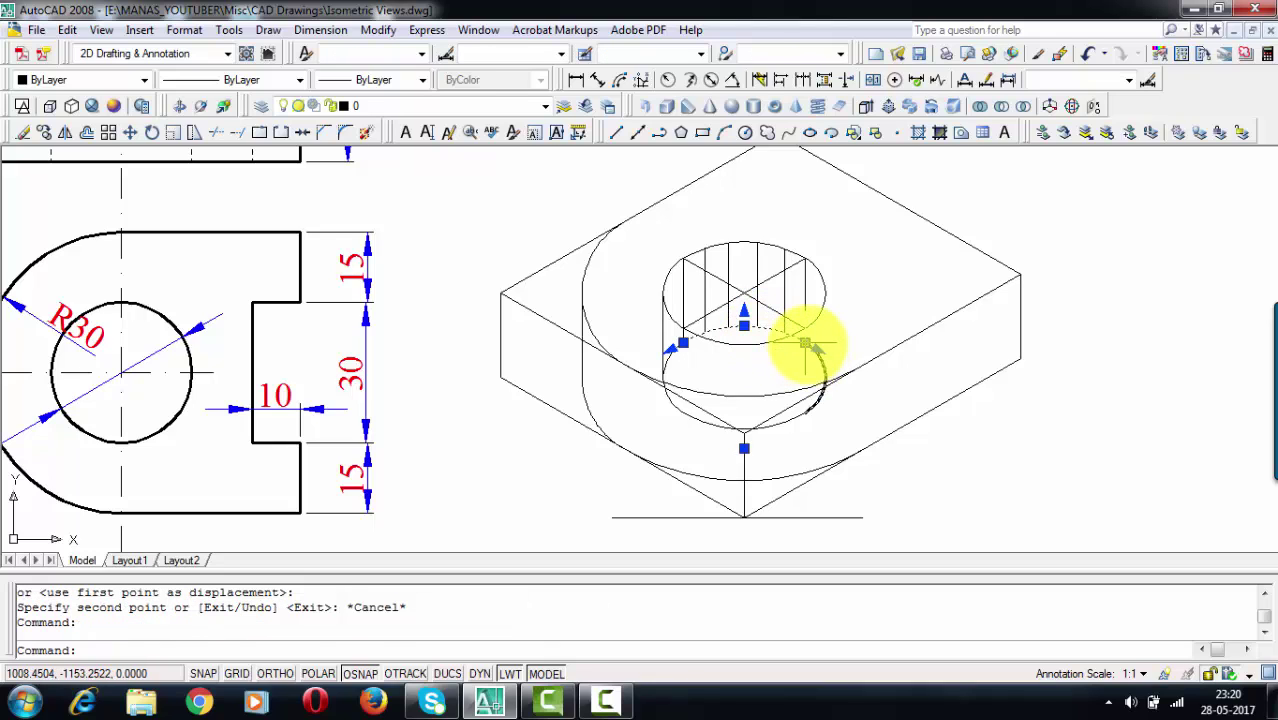
pyautogui.click(805, 343)
pyautogui.click(792, 336)
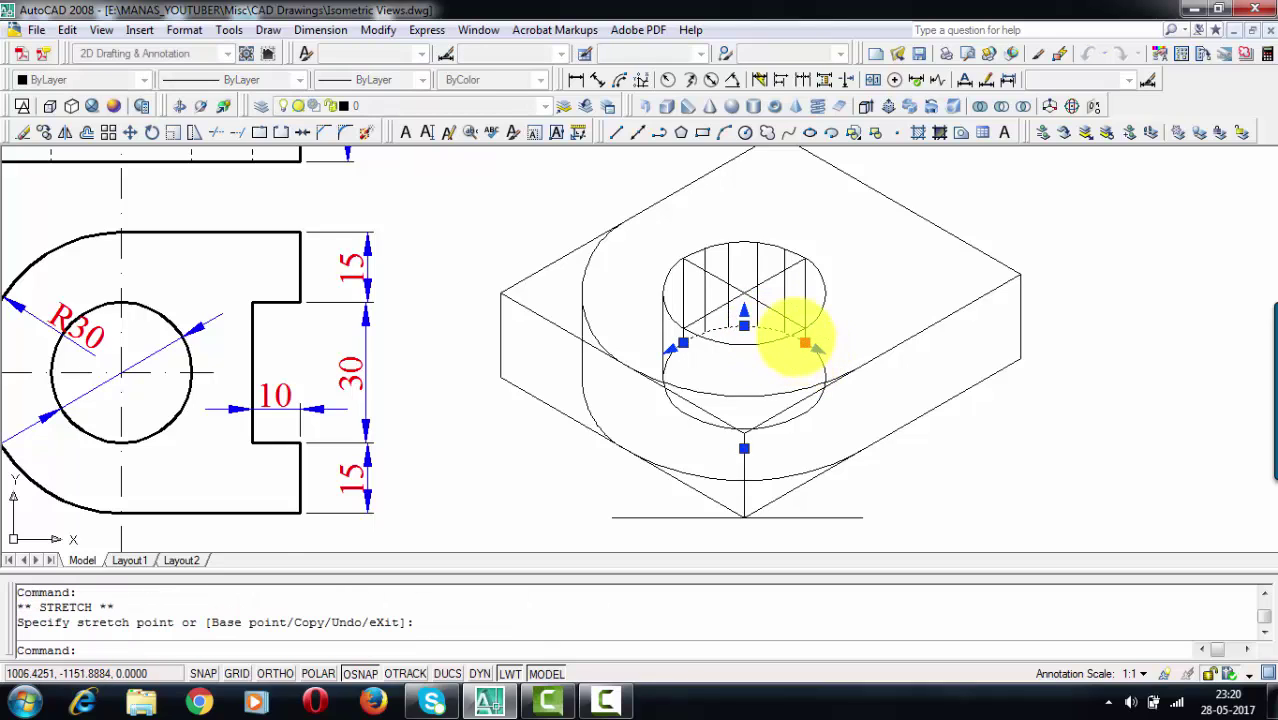
pyautogui.click(682, 343)
pyautogui.press('Escape')
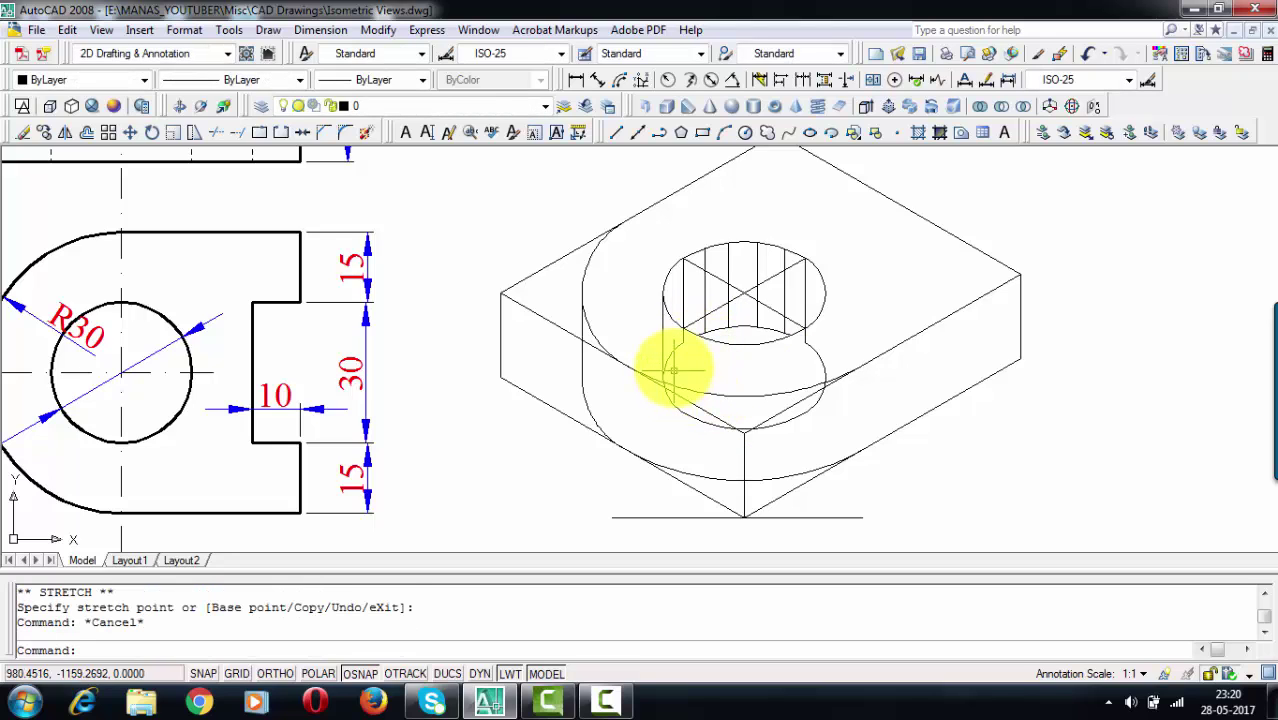
# Erase the copied left, right and front arcs of the hole on the bottom face
pyautogui.click(666, 358)
pyautogui.click(820, 365)
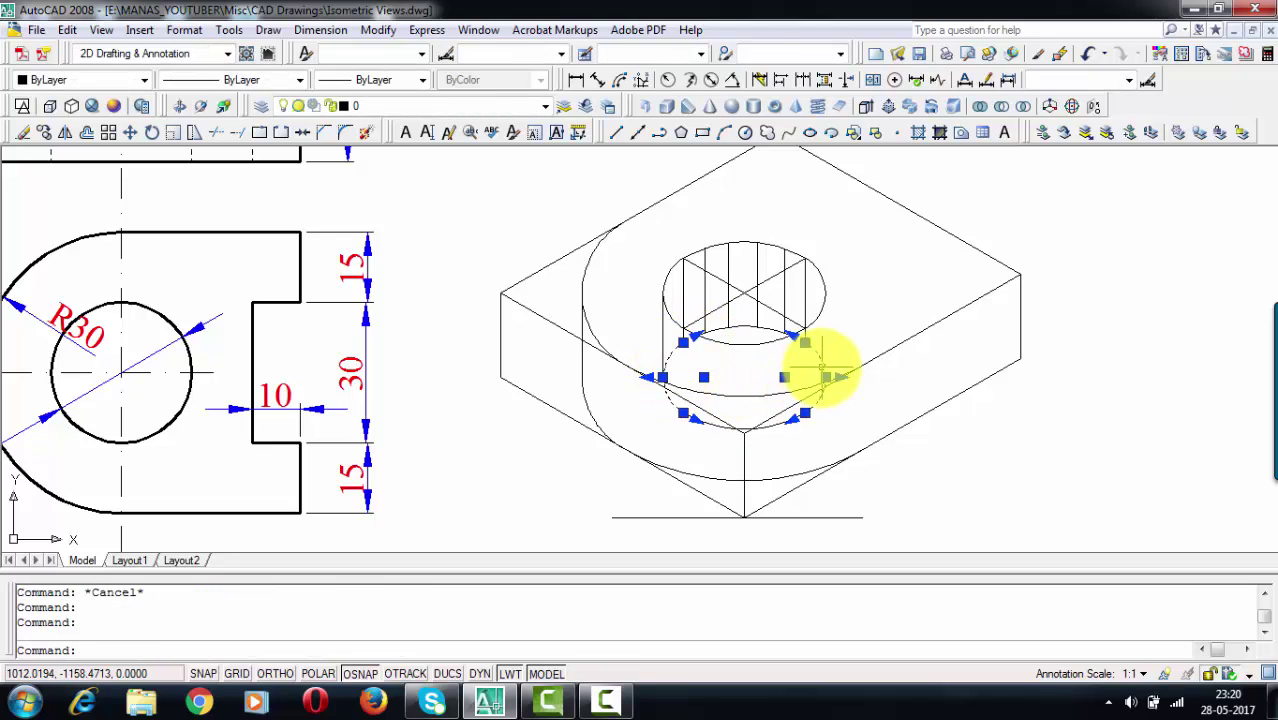
pyautogui.press('Delete')
pyautogui.click(806, 410)
pyautogui.press('Delete')
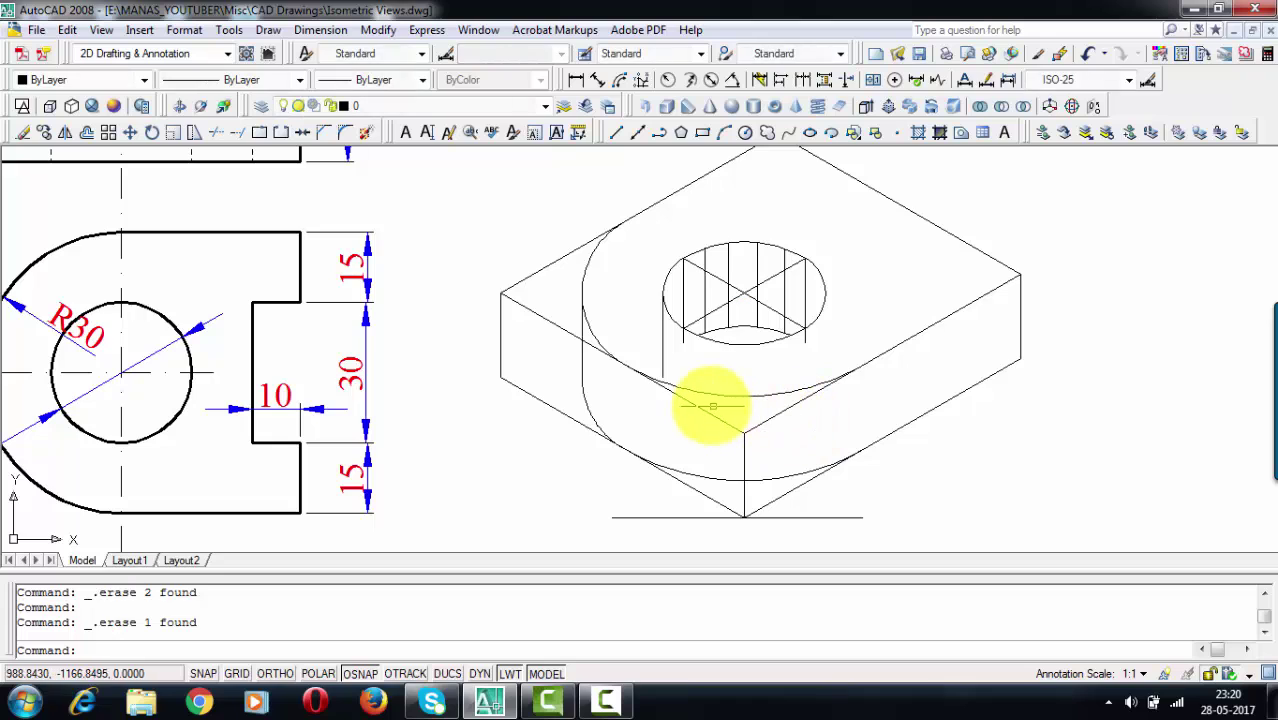
# Erase the vertical construction lines at the hole together with its crossing centre lines
pyautogui.click(662, 340)
pyautogui.press('Delete')
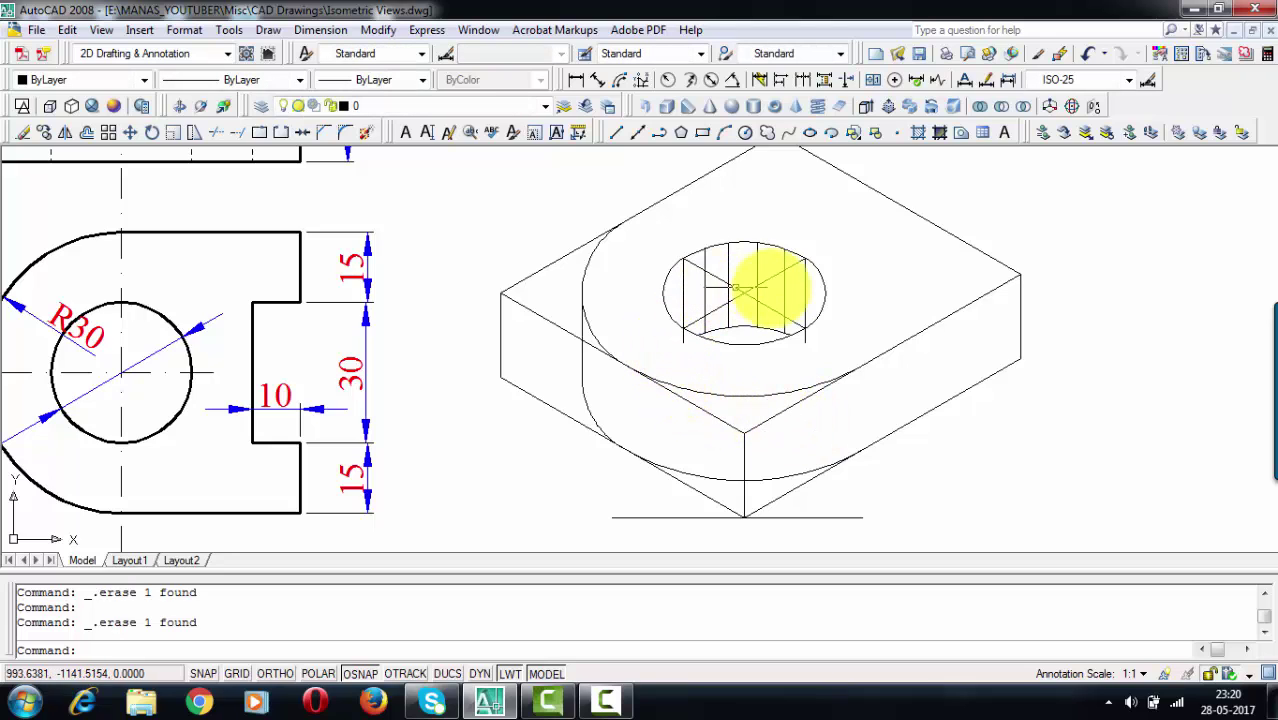
pyautogui.click(775, 292)
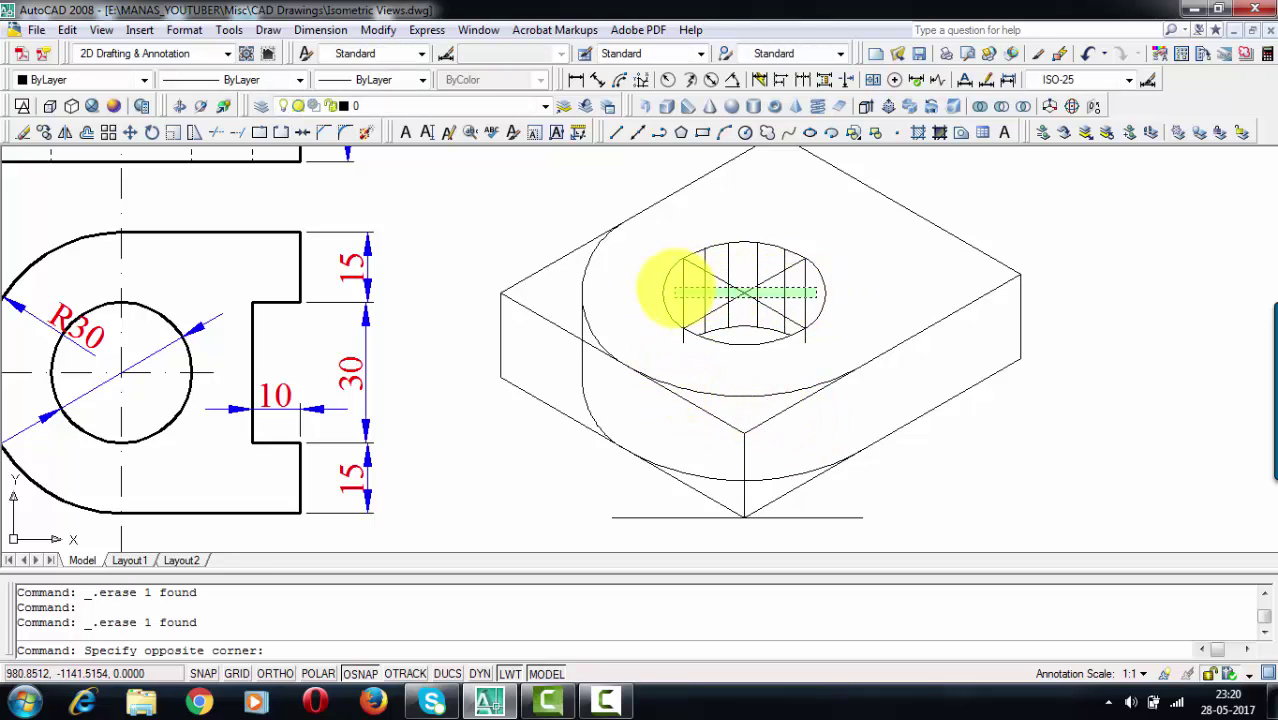
pyautogui.click(673, 287)
pyautogui.press('Delete')
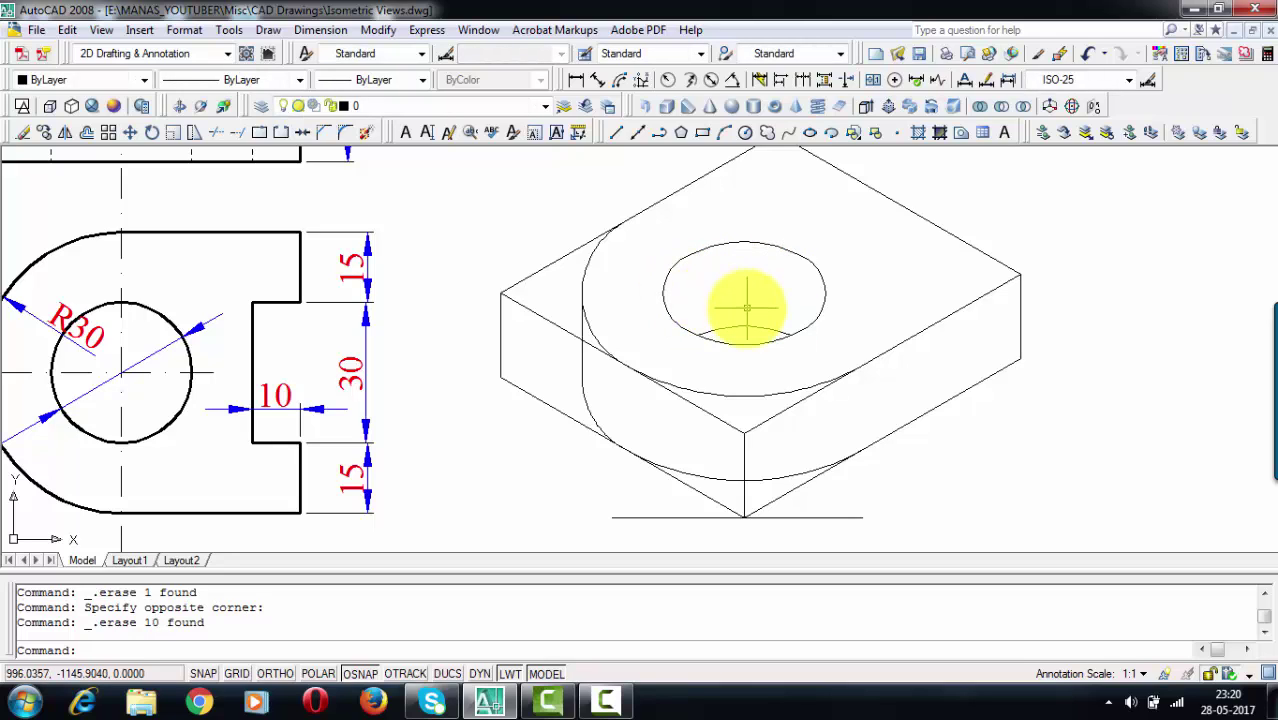
pyautogui.scroll(1, 756, 308)
pyautogui.scroll(-1, 762, 320)
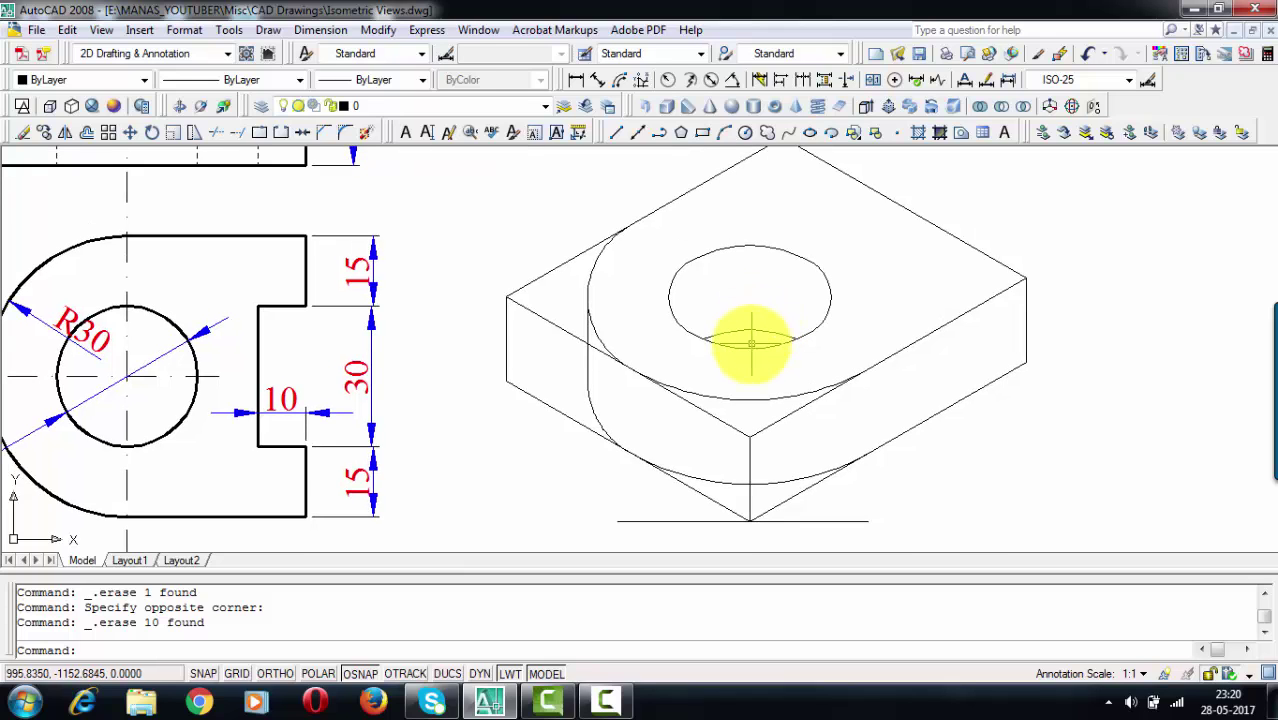
pyautogui.scroll(2, 722, 317)
pyautogui.moveTo(850, 437); pyautogui.dragTo(864, 291, button='middle')
pyautogui.scroll(-2, 505, 255)
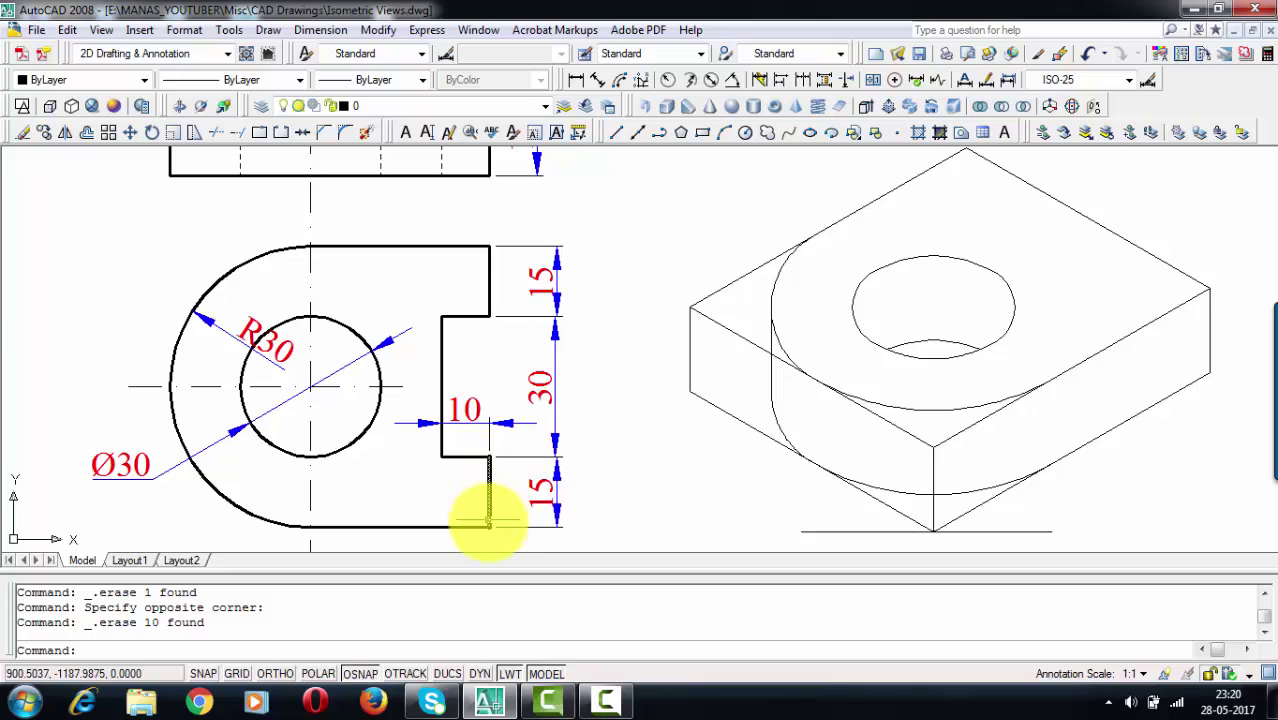
# Draw a line from the top face's rear corner 15 mm at -30°, continuing 10 mm at -150° into the face
pyautogui.moveTo(661, 354); pyautogui.dragTo(630, 400, button='middle')
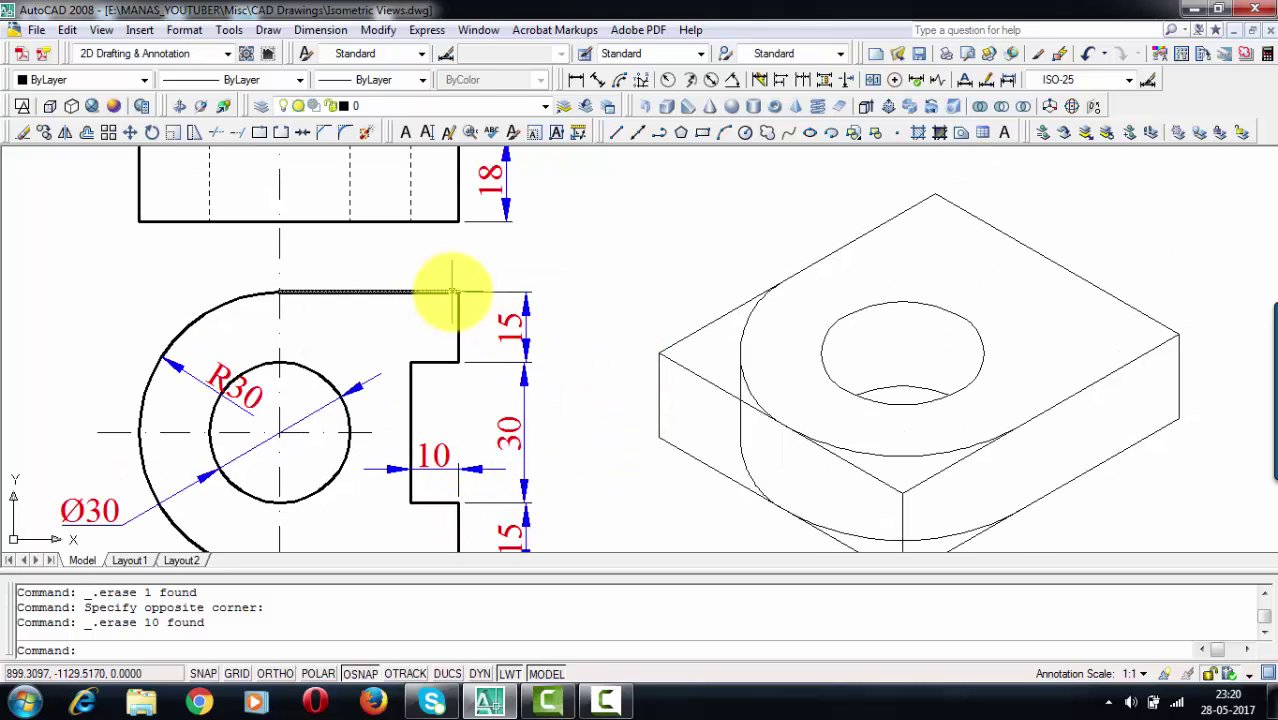
pyautogui.moveTo(782, 282); pyautogui.dragTo(718, 318, button='middle')
pyautogui.write('l')
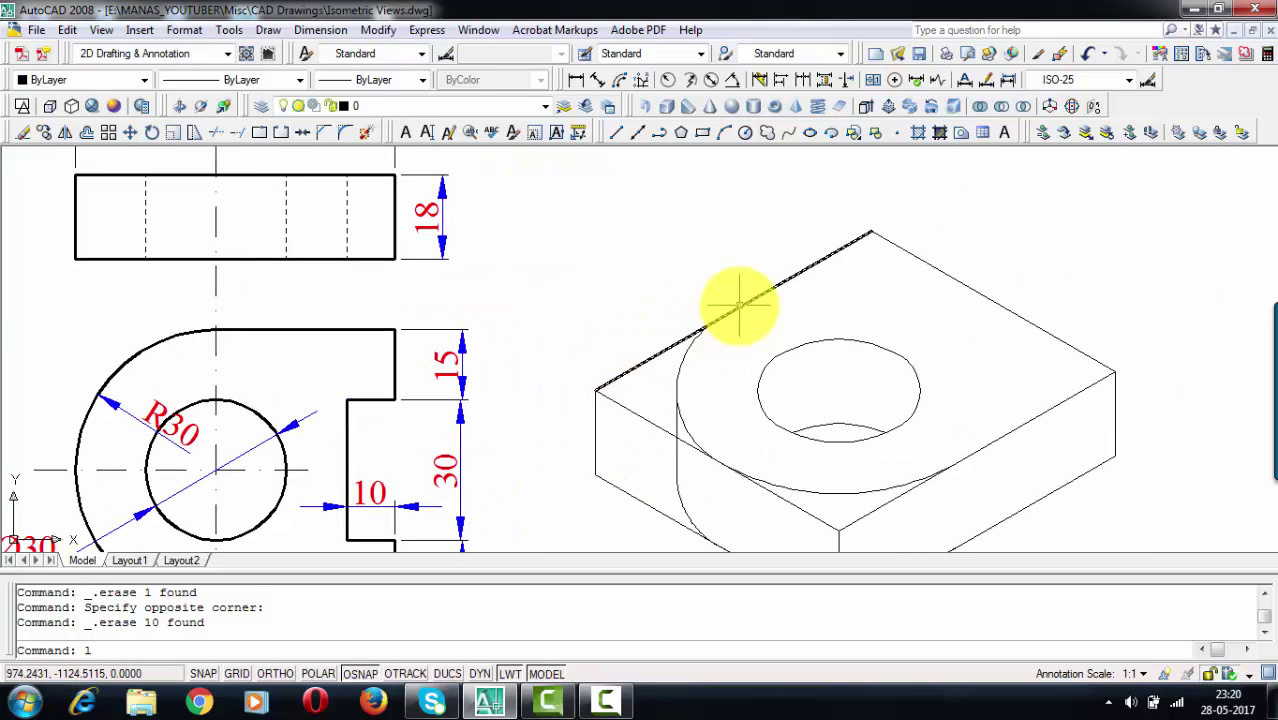
pyautogui.press('Return')
pyautogui.click(872, 233)
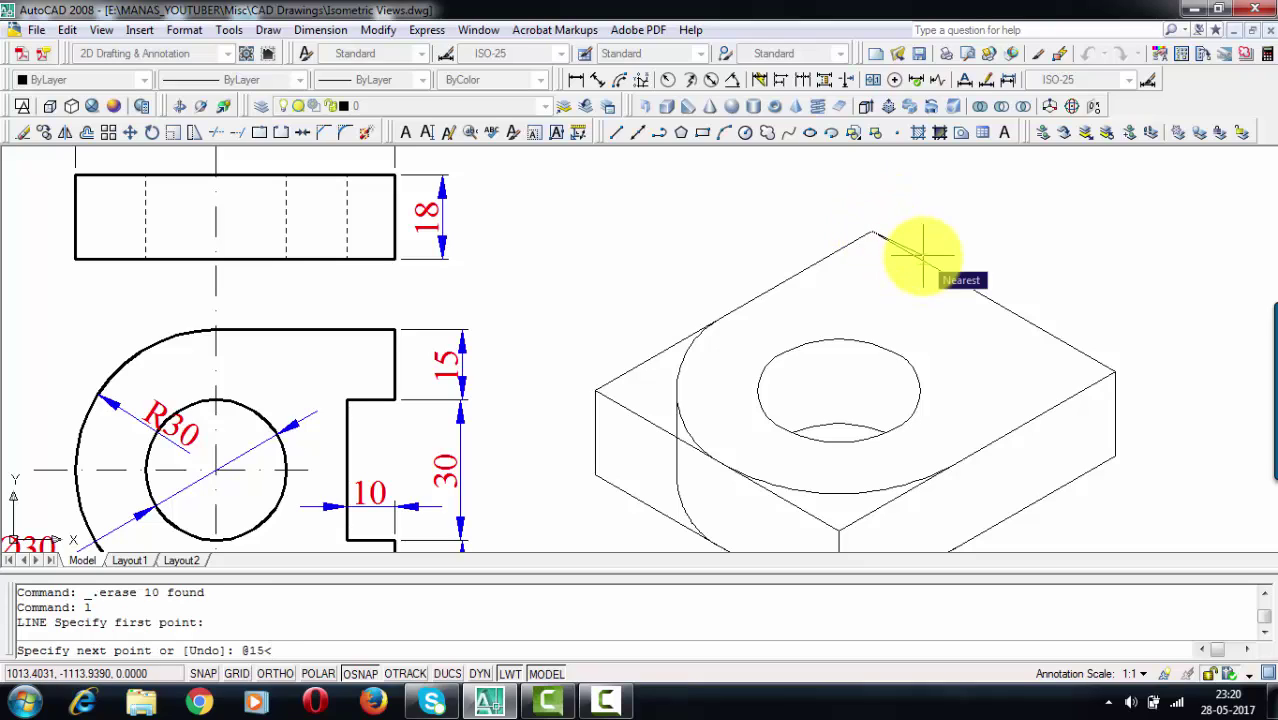
pyautogui.write('@15<-30')
pyautogui.press('Return')
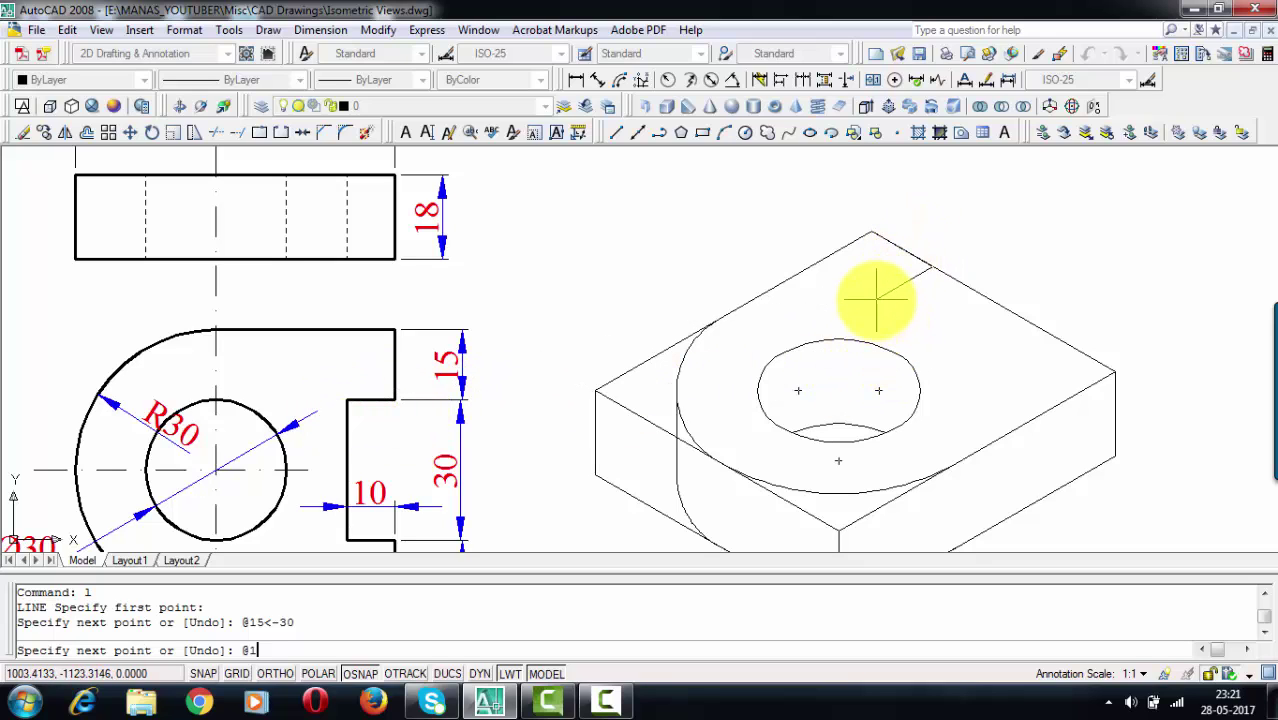
pyautogui.write('@10<-150')
pyautogui.press('Return')
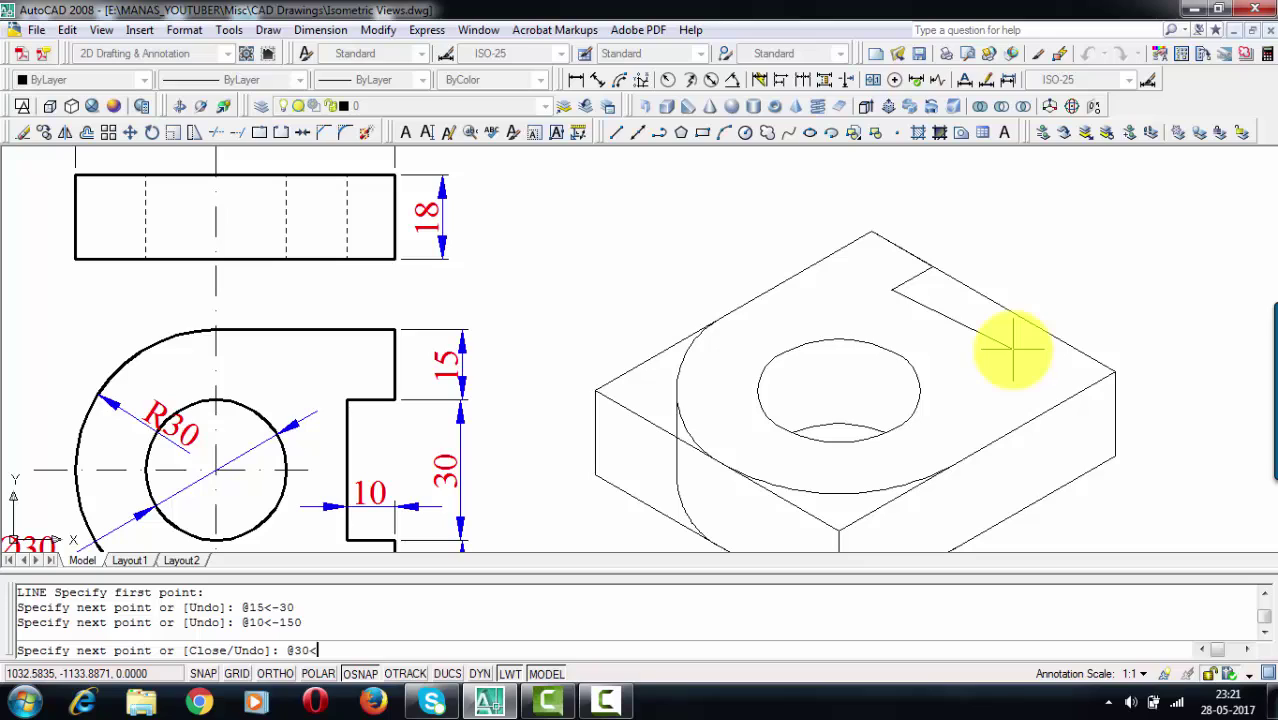
# Continue the notch outline 30 mm at -30° and 10 mm at 30°, ending it at the top face's right corner
pyautogui.press('Return')
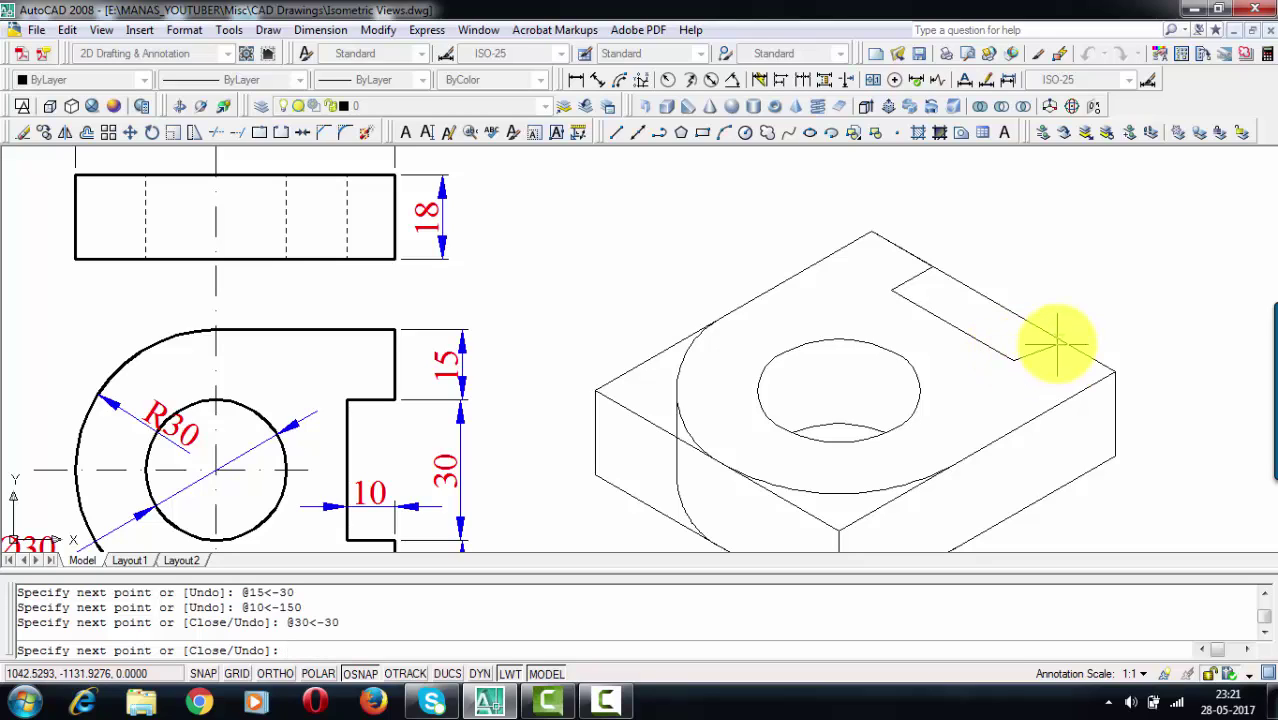
pyautogui.write('@1')
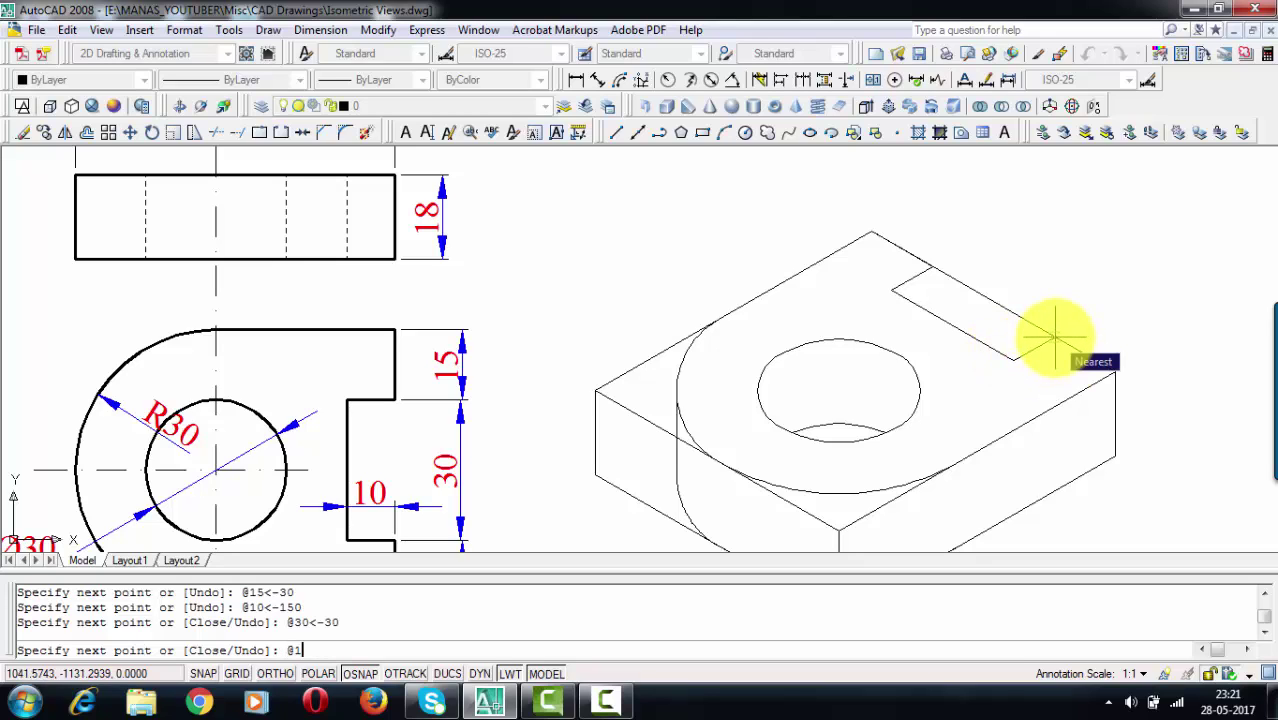
pyautogui.write('0<30')
pyautogui.press('Return')
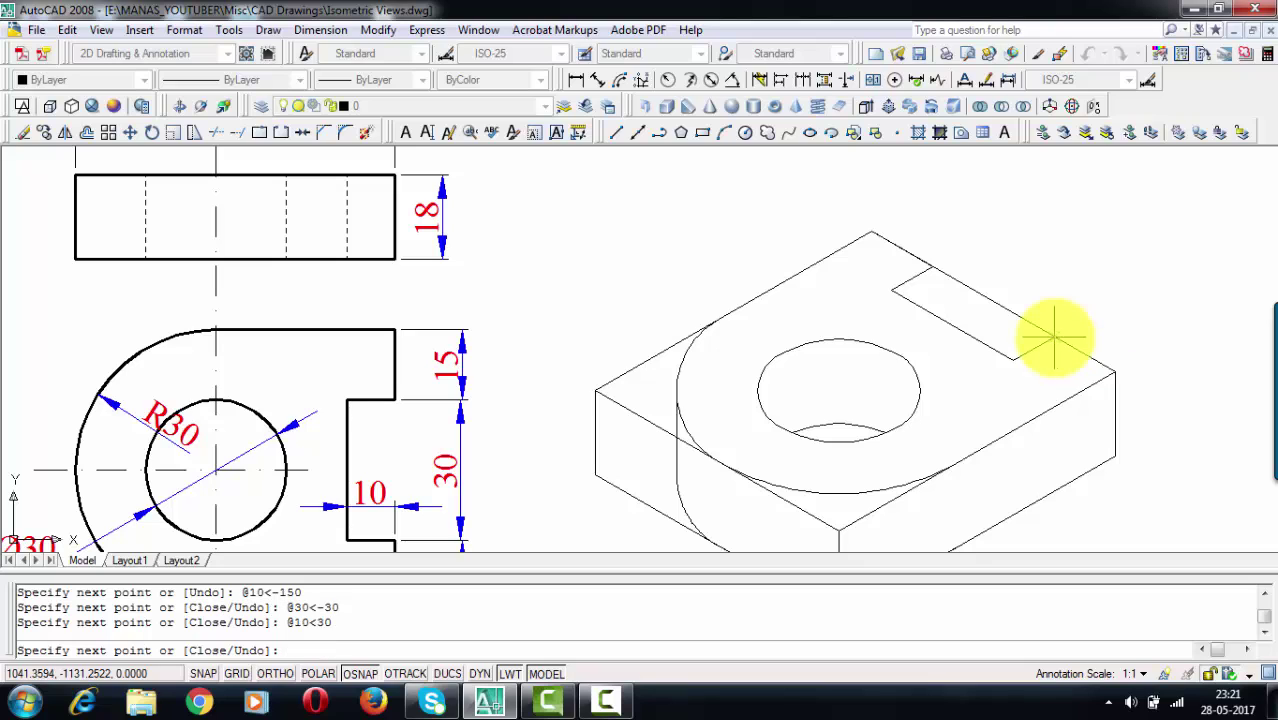
pyautogui.click(1113, 370)
pyautogui.press('Return')
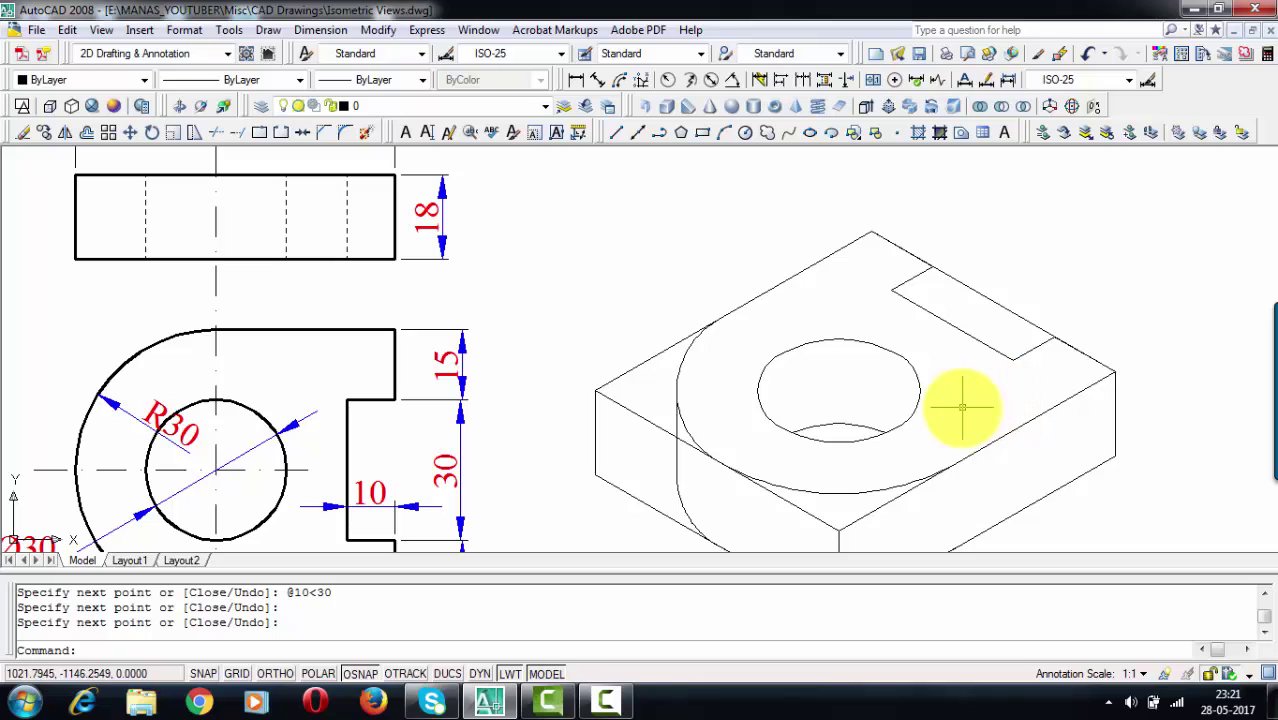
# Copy the five notch outline lines from the top face down to the bottom face by the right vertical edge's length
pyautogui.moveTo(822, 371); pyautogui.dragTo(852, 355, button='middle')
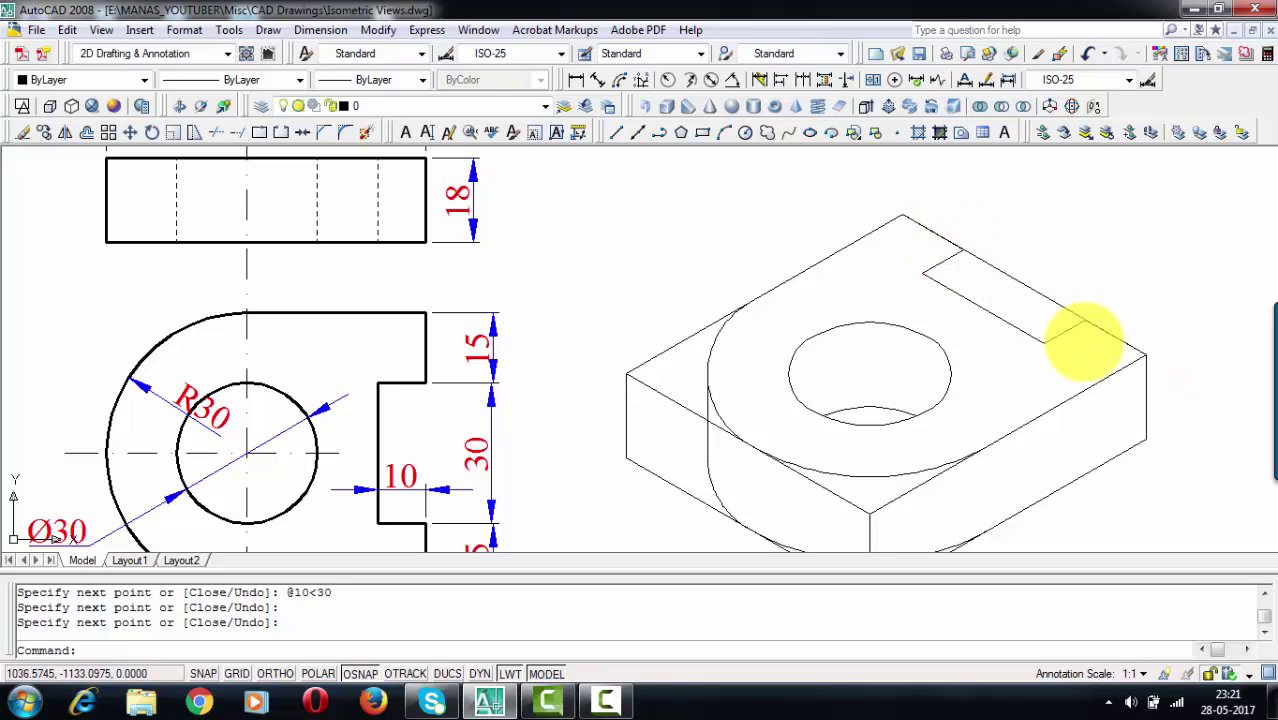
pyautogui.click(1120, 340)
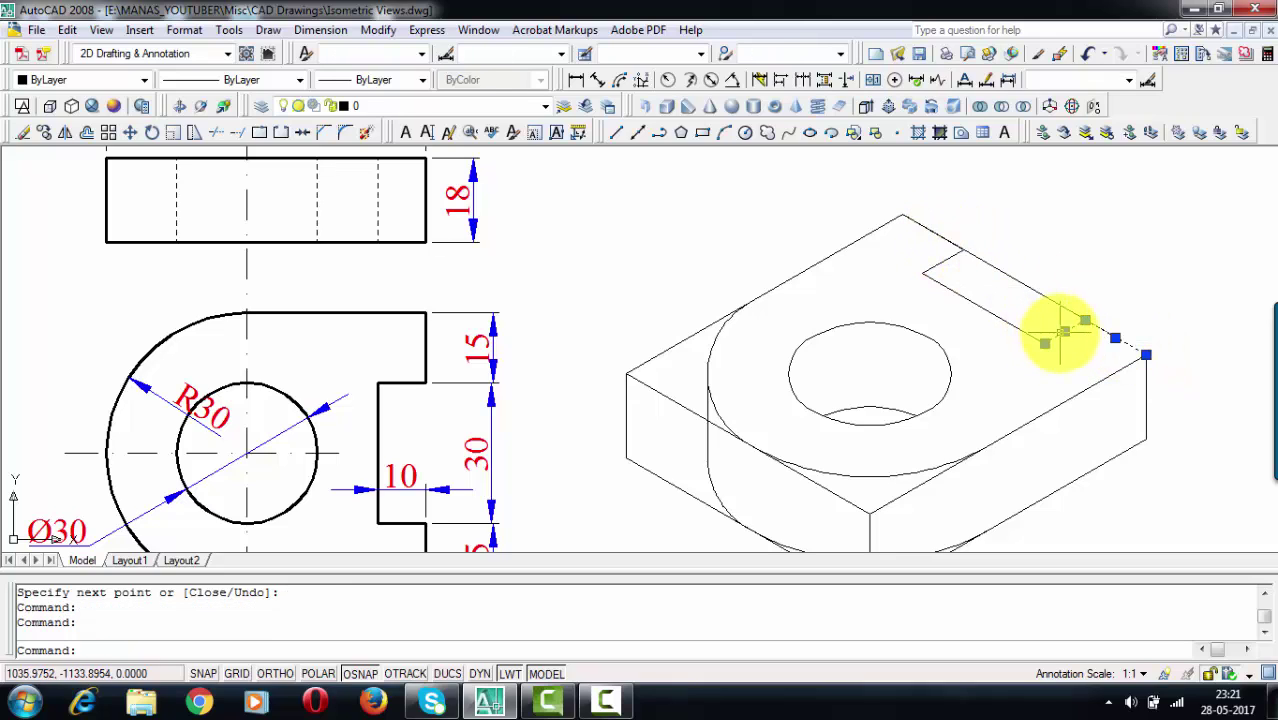
pyautogui.click(1058, 335)
pyautogui.click(960, 294)
pyautogui.click(942, 261)
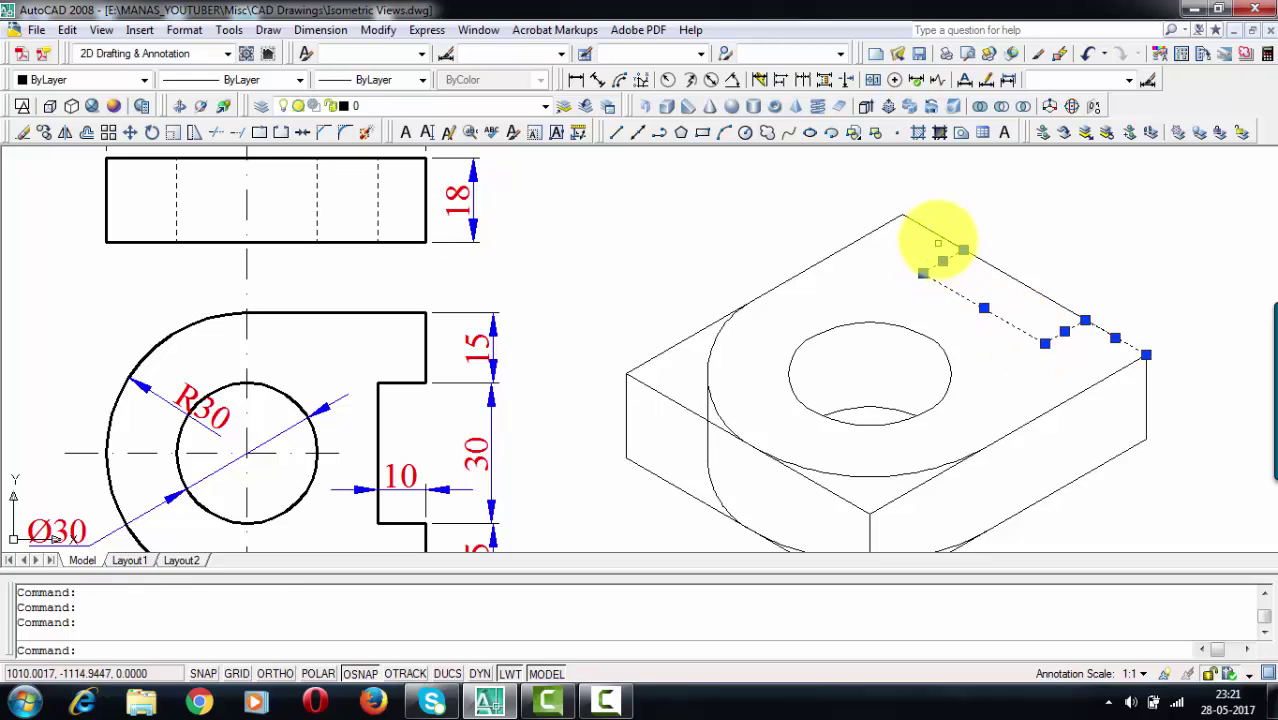
pyautogui.click(916, 222)
pyautogui.click(49, 132)
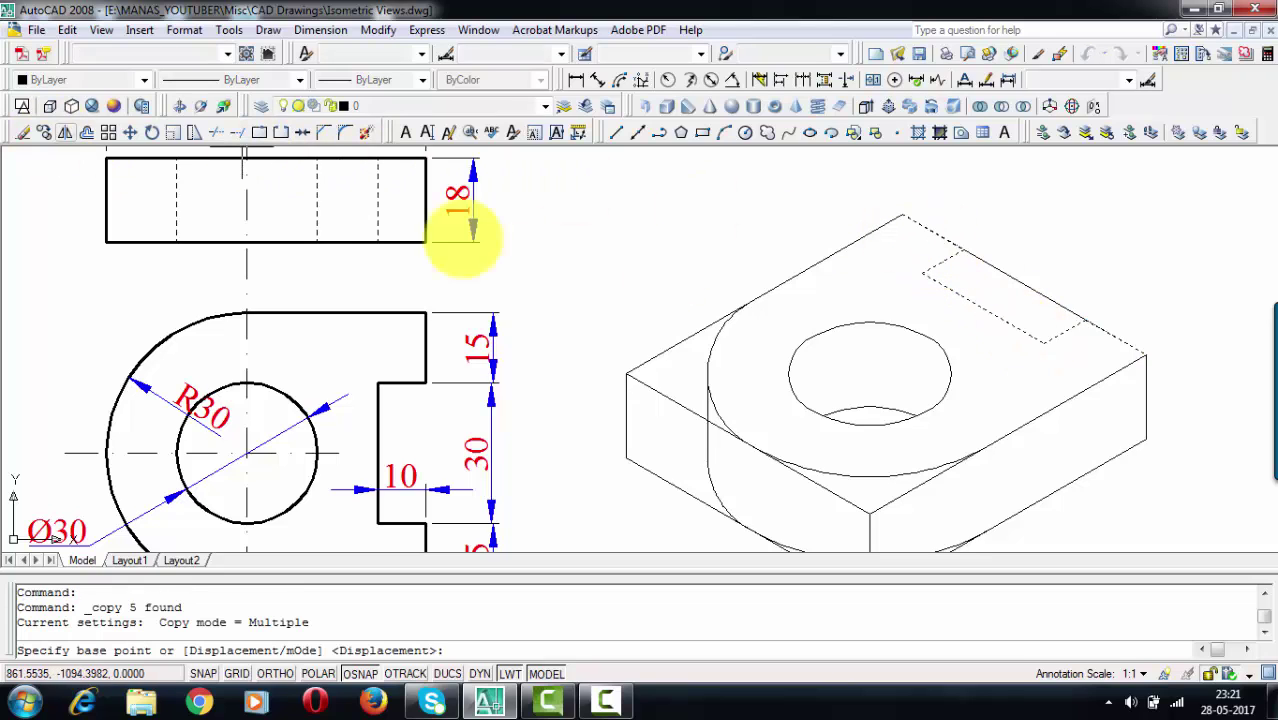
pyautogui.click(1146, 354)
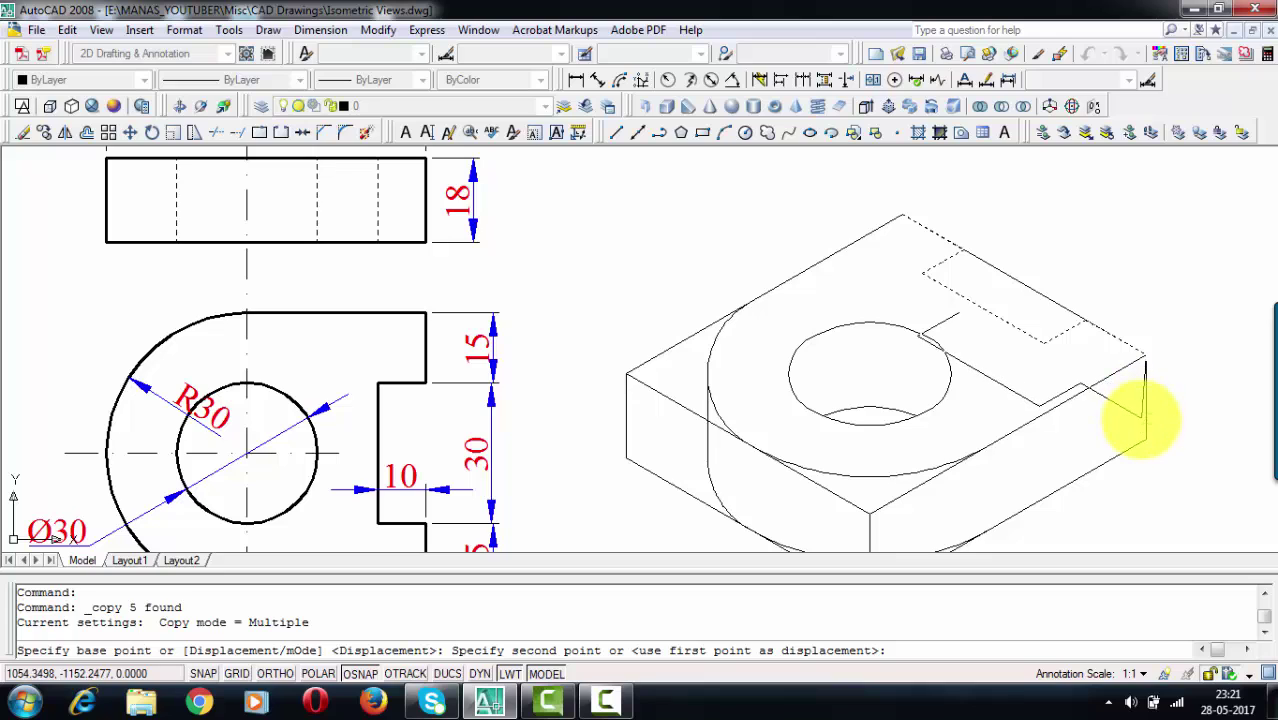
pyautogui.click(1145, 438)
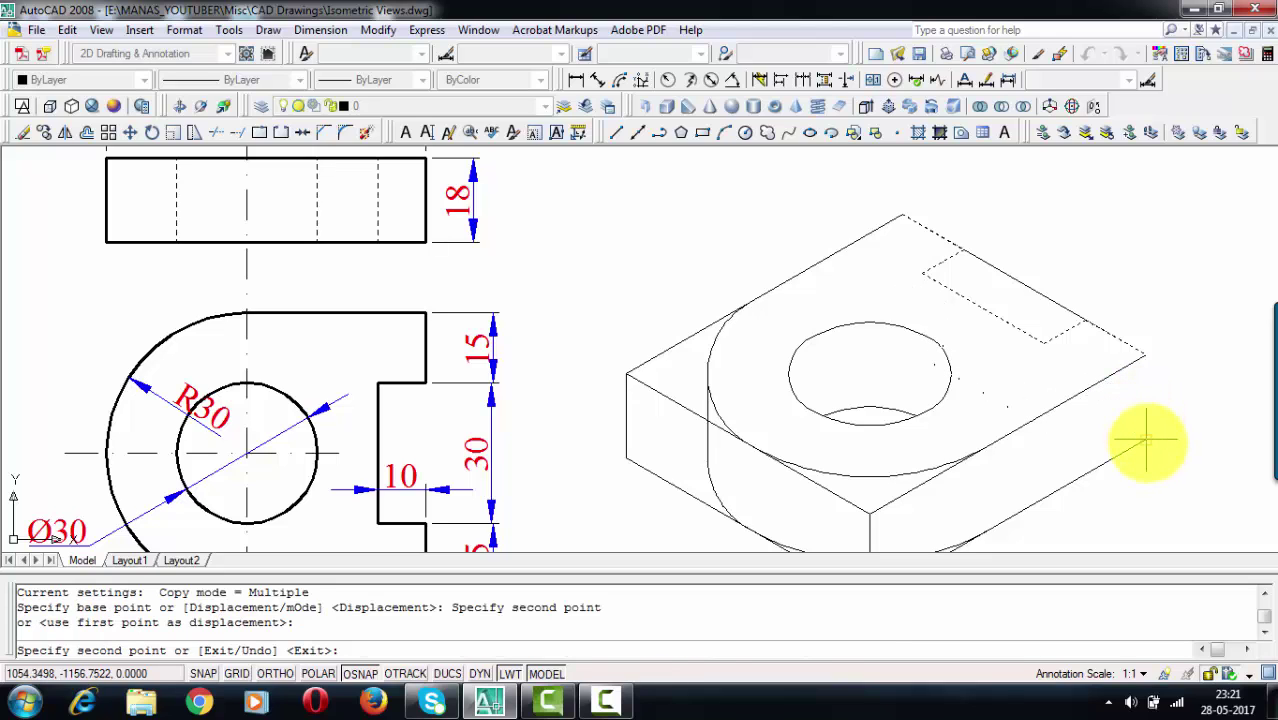
pyautogui.press('Escape')
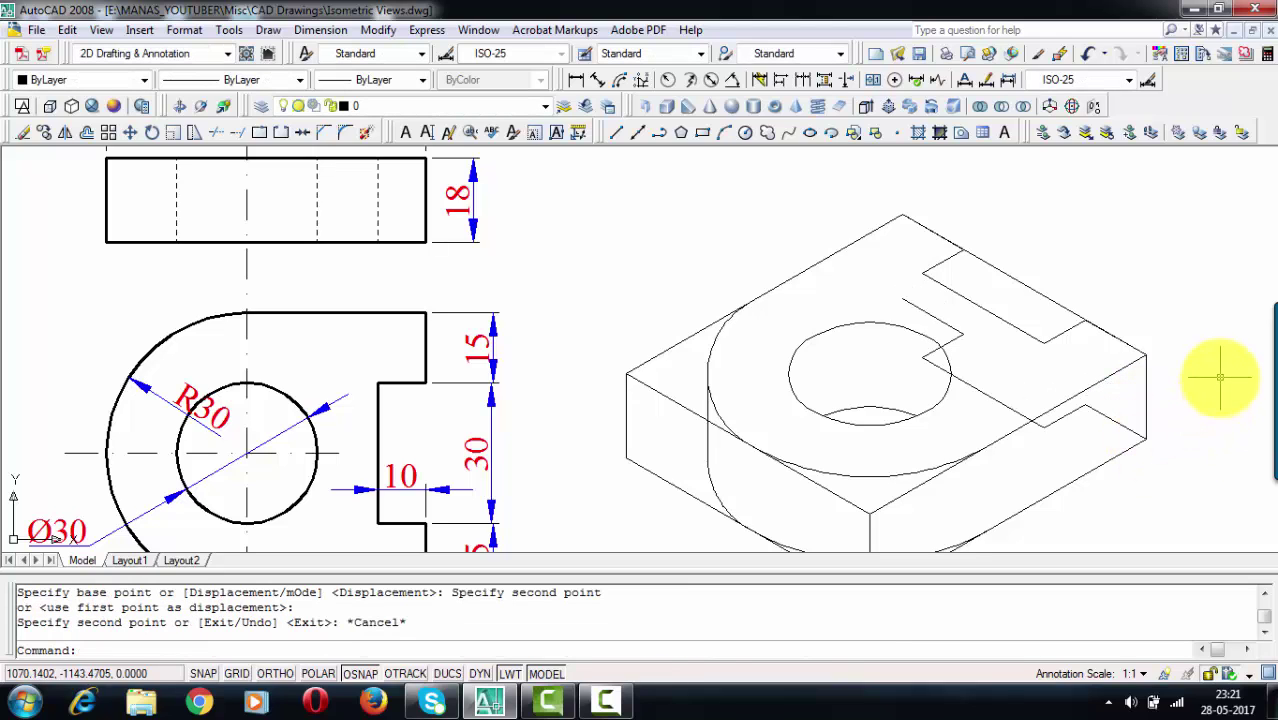
# Copy the block's right vertical edge to all four top corners of the notch
pyautogui.click(1147, 395)
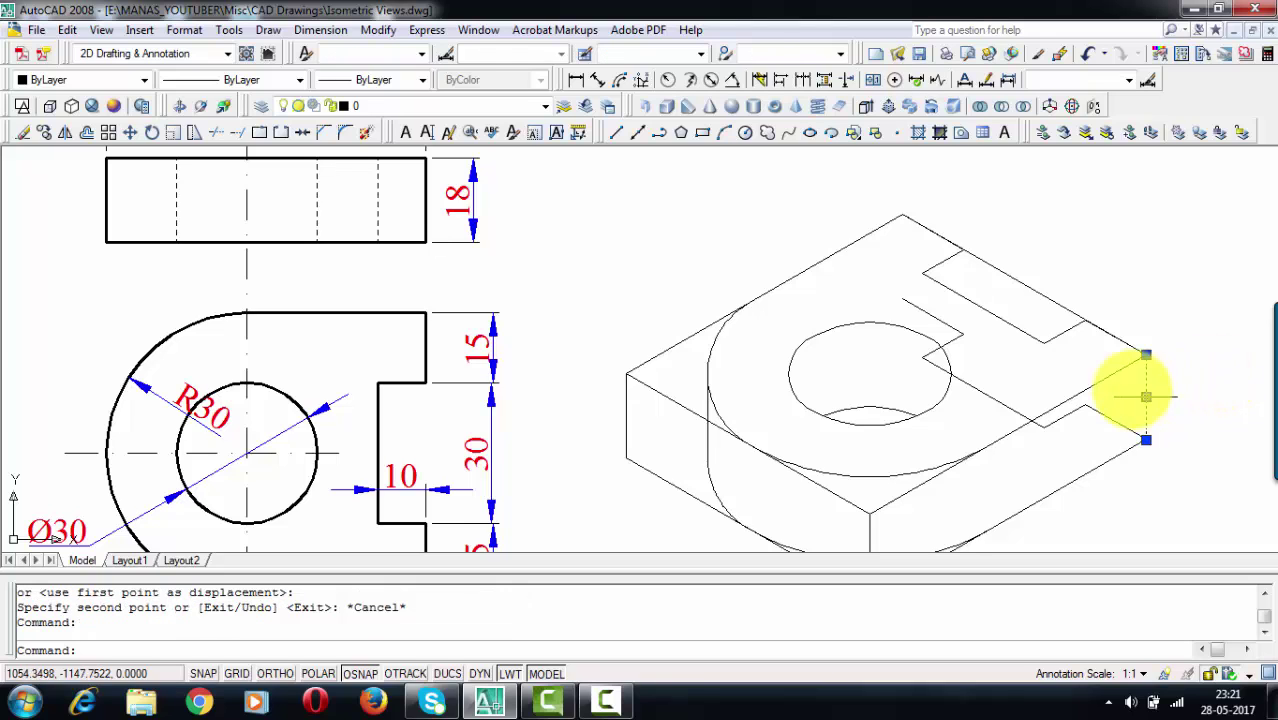
pyautogui.moveTo(32, 134); pyautogui.dragTo(34, 134)
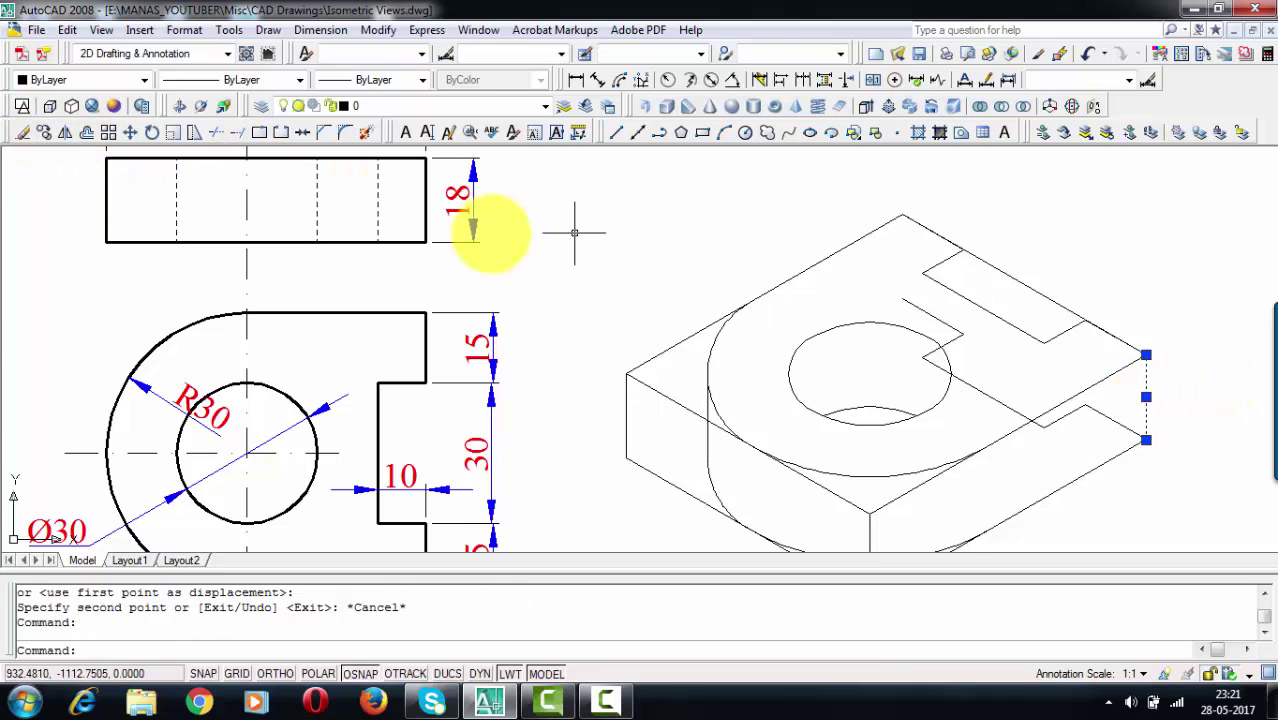
pyautogui.click(44, 132)
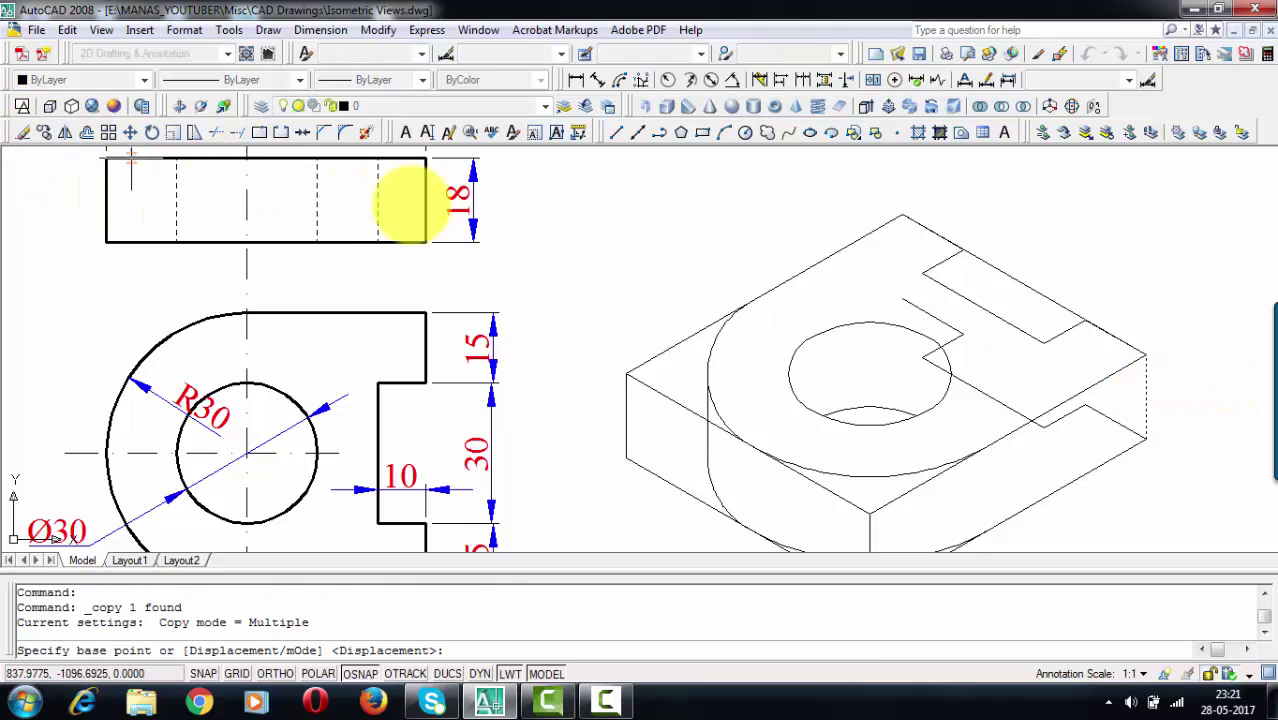
pyautogui.click(1144, 357)
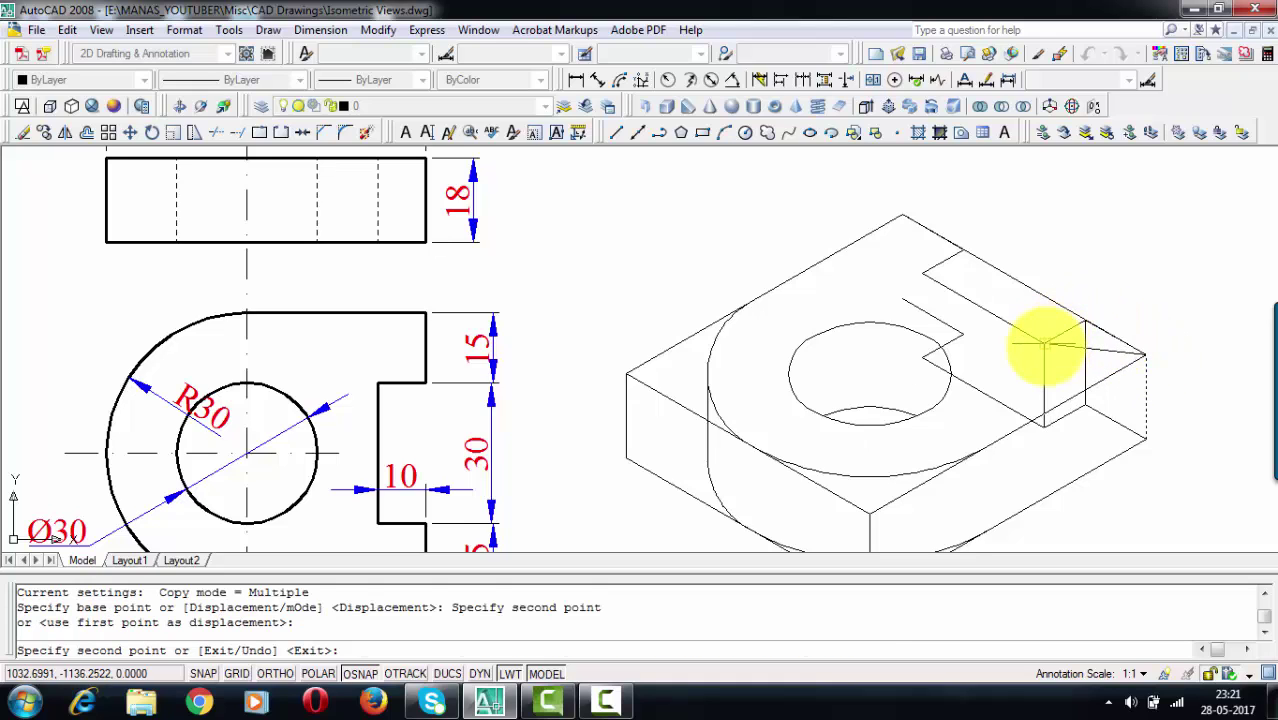
pyautogui.click(1045, 342)
pyautogui.click(924, 270)
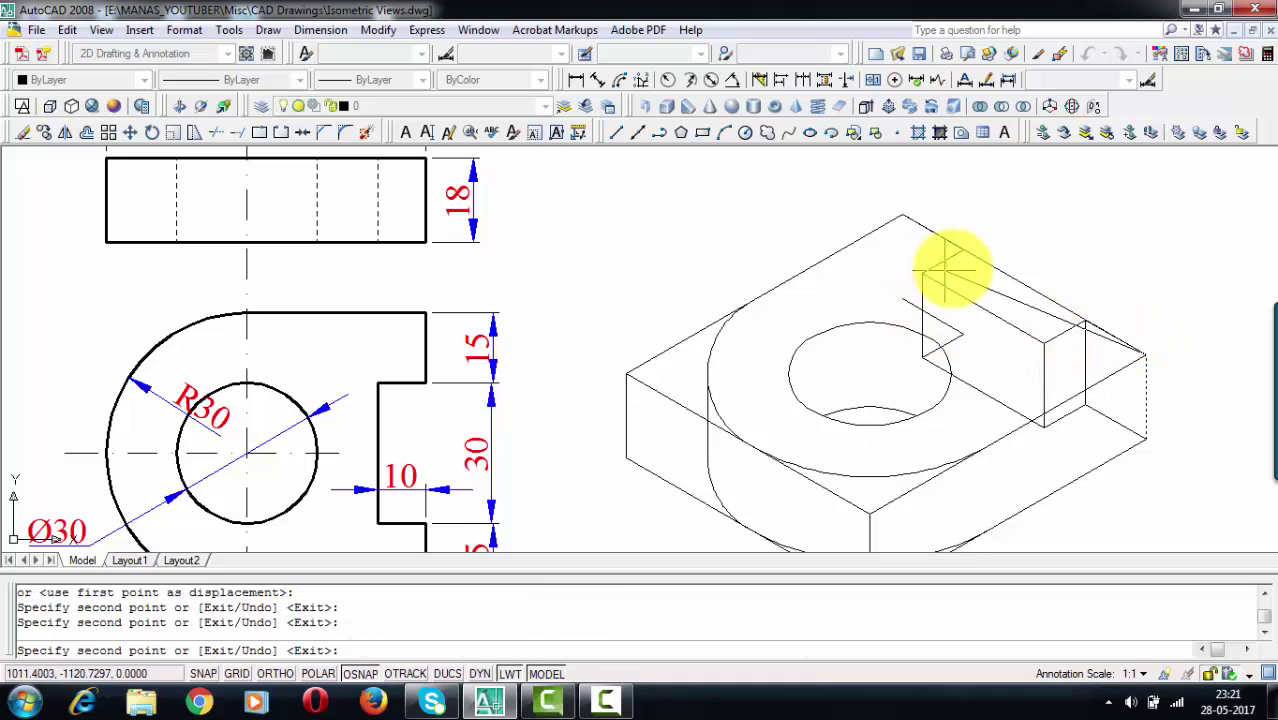
pyautogui.press('Escape')
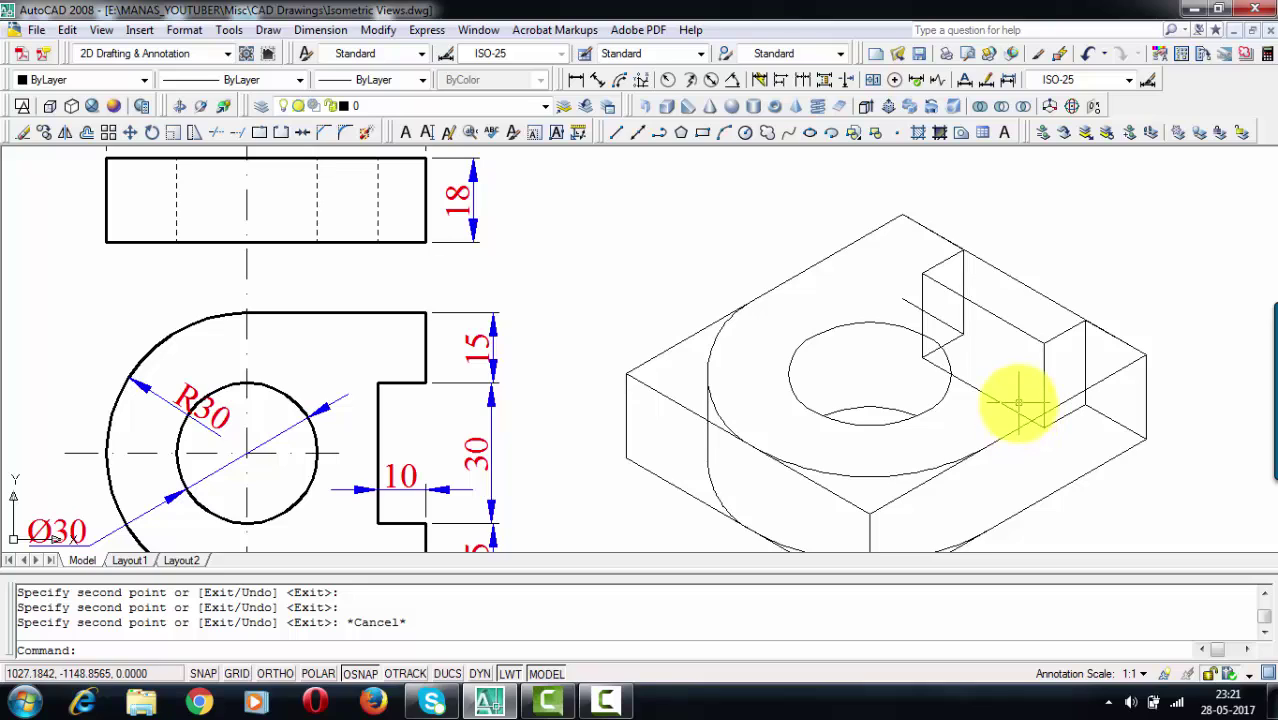
# Erase the notch's hidden bottom inner edge, its two front vertical edges and the copied bottom lines at the front end
pyautogui.click(1014, 410)
pyautogui.press('Delete')
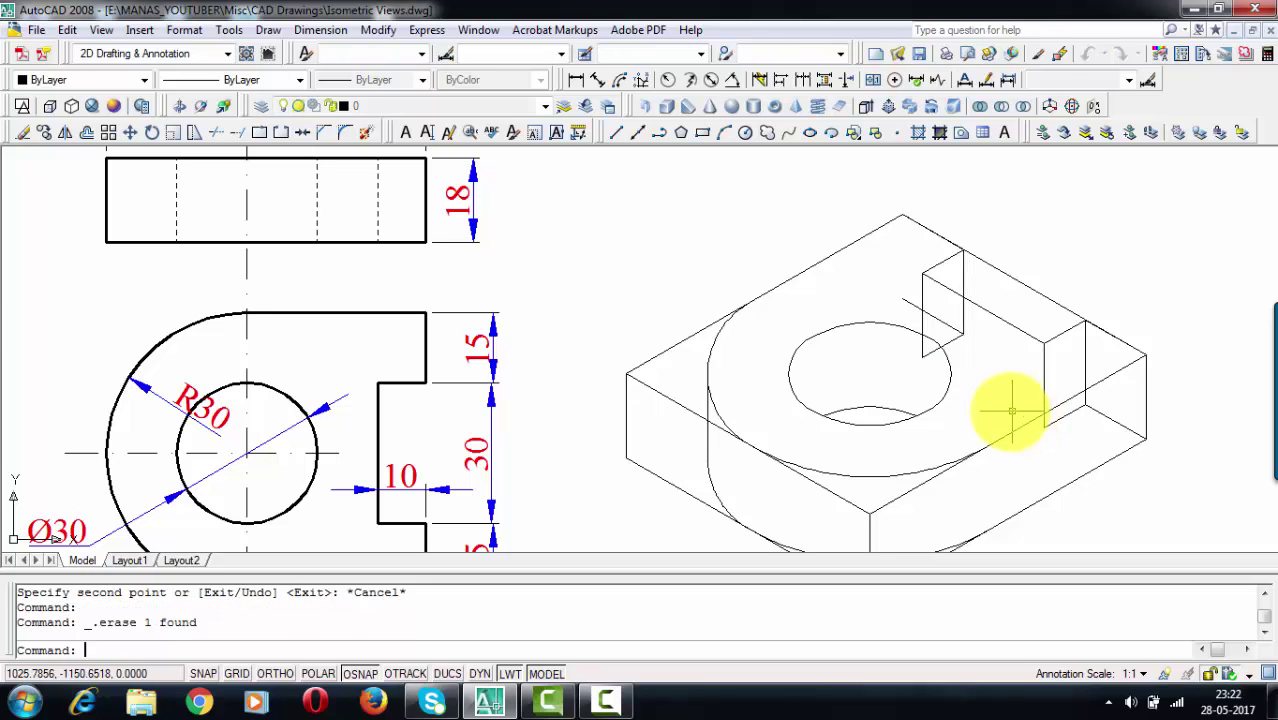
pyautogui.click(1045, 360)
pyautogui.press('Delete')
pyautogui.click(1080, 358)
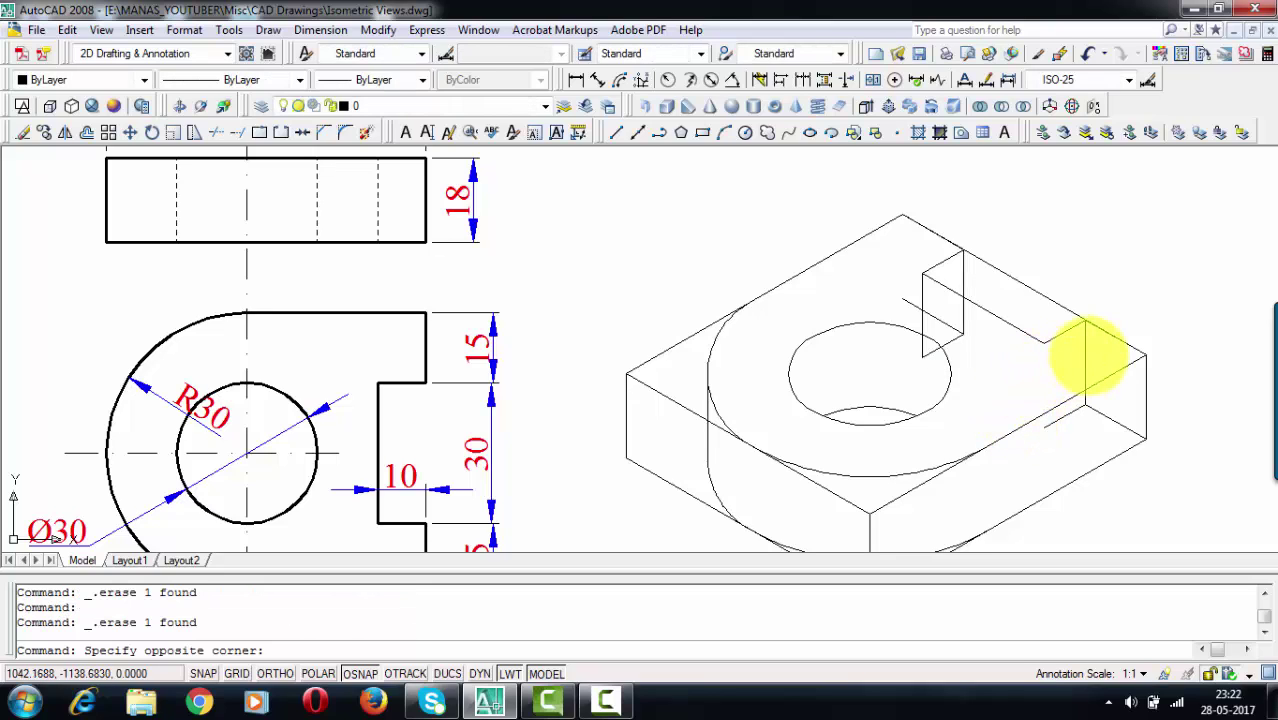
pyautogui.click(1068, 370)
pyautogui.press('Delete')
pyautogui.click(1090, 410)
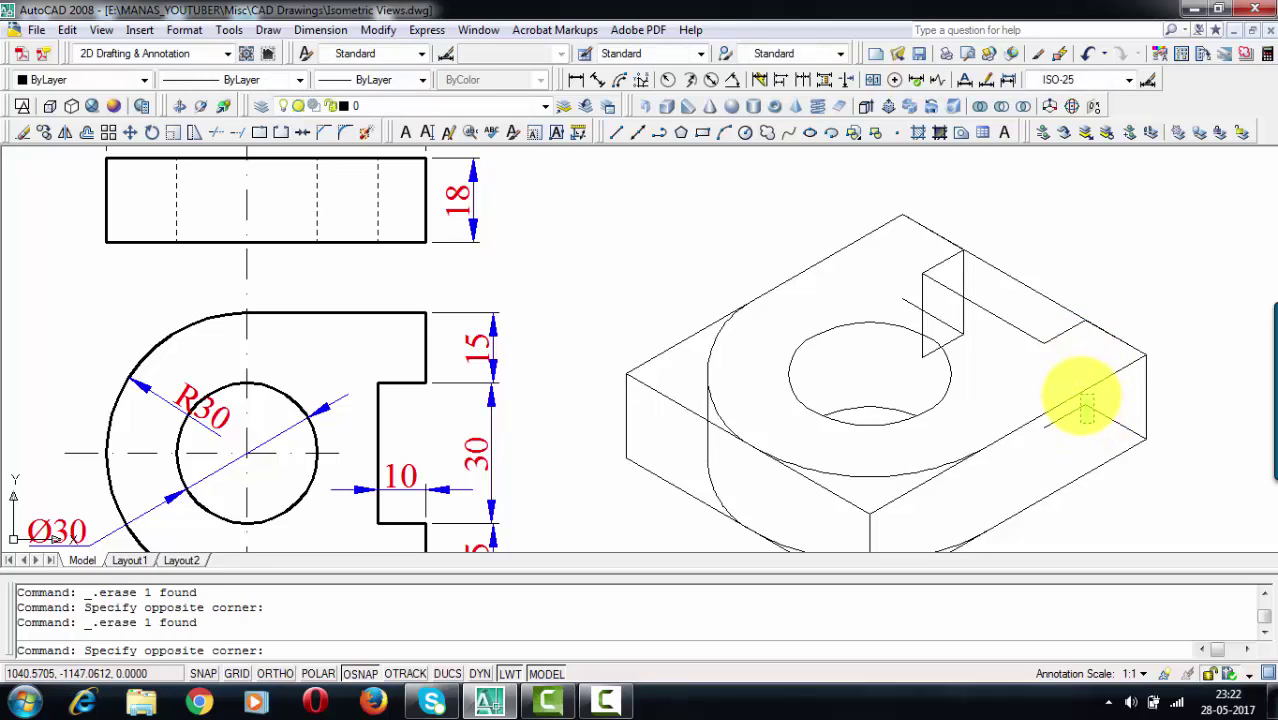
pyautogui.click(1074, 393)
pyautogui.press('Delete')
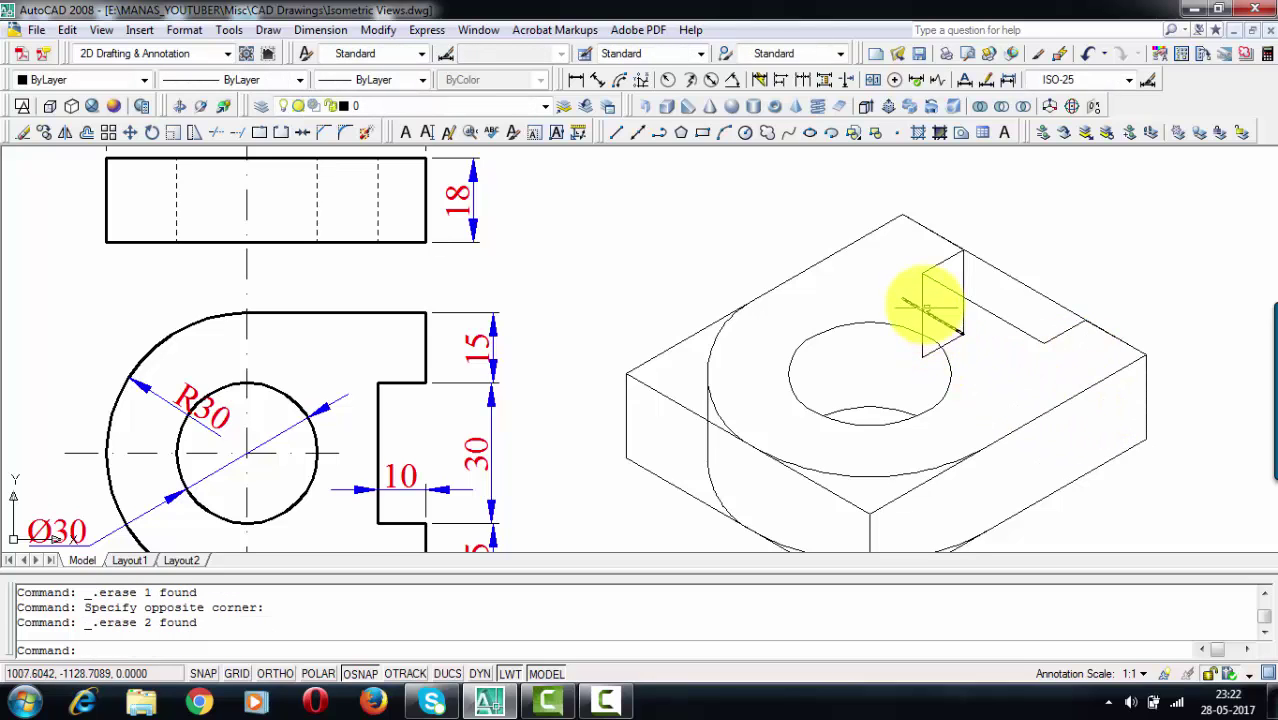
# Erase the hidden lines at the notch's rear end: both copied bottom lines and the inner vertical edge
pyautogui.click(922, 300)
pyautogui.press('Delete')
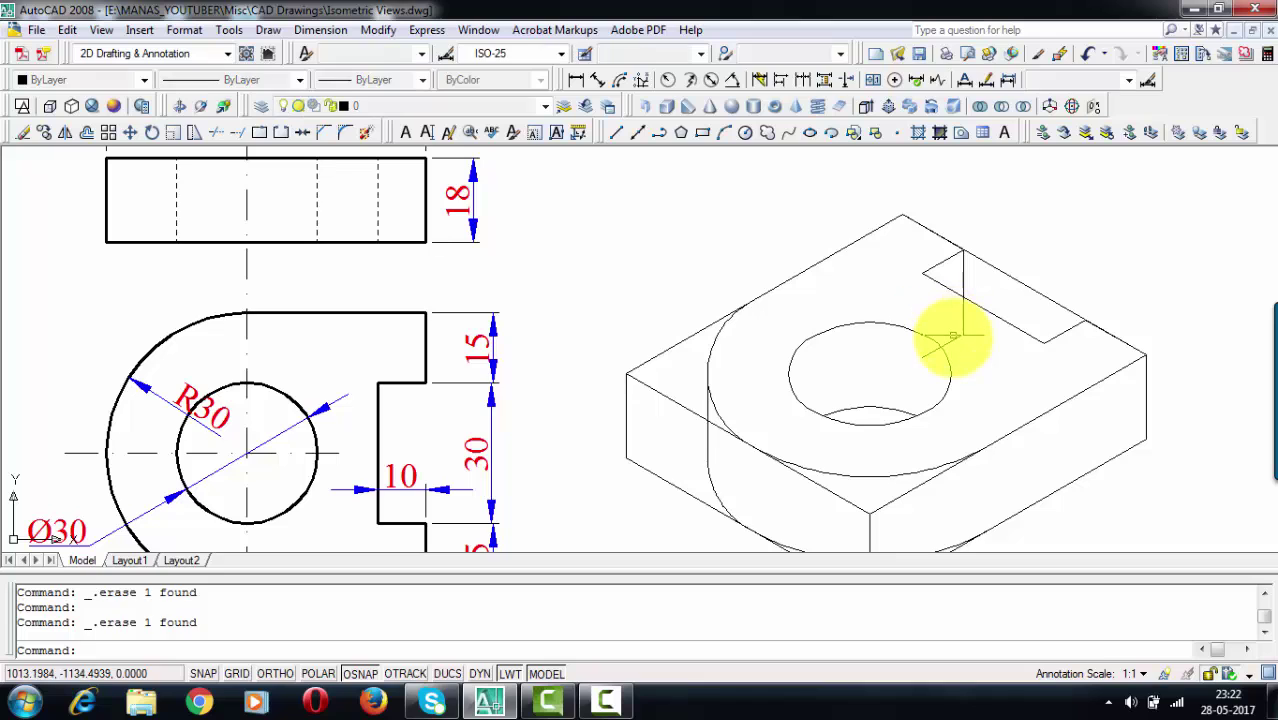
pyautogui.click(950, 338)
# Shorten the notch's rear outer vertical edge to the inner top edge and erase the full-length top edge spanning the opening
pyautogui.click(963, 290)
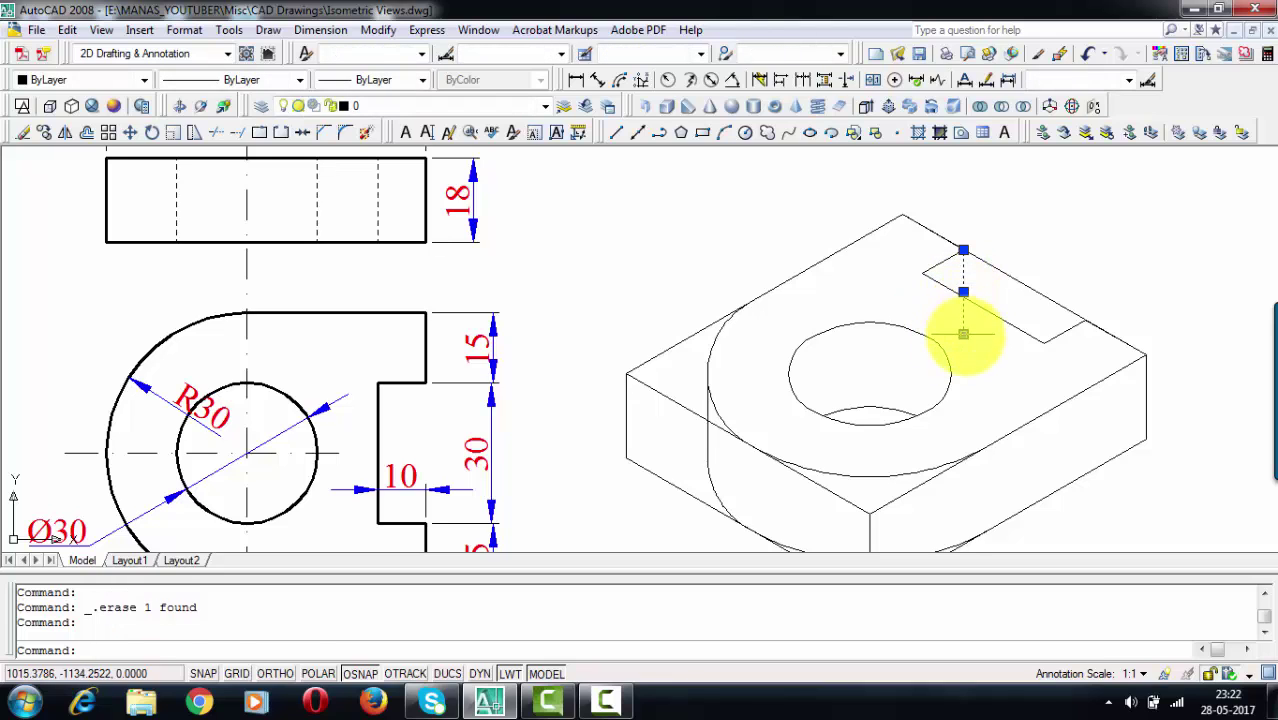
pyautogui.click(963, 335)
pyautogui.click(963, 296)
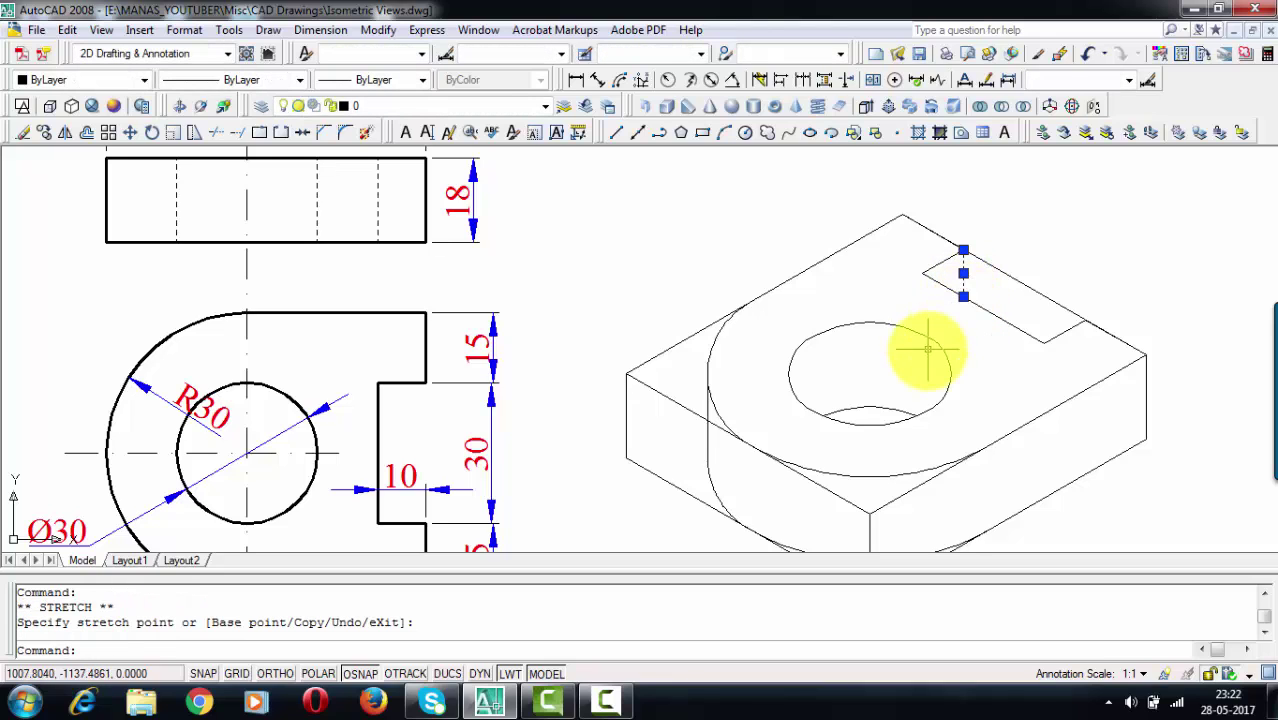
pyautogui.press('Escape')
pyautogui.click(1016, 281)
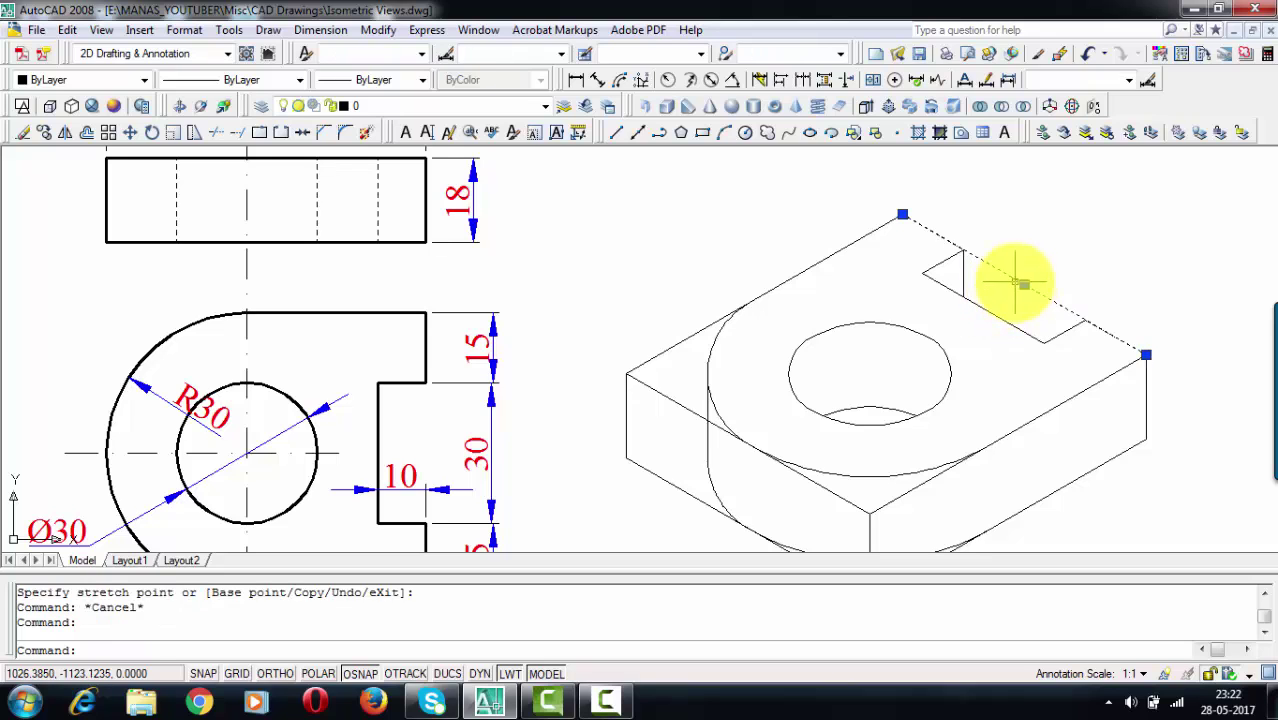
pyautogui.press('Delete')
# Set the current lineweight to 0.30 mm and the current colour to red for the object lines
pyautogui.moveTo(981, 337); pyautogui.dragTo(970, 277, button='middle')
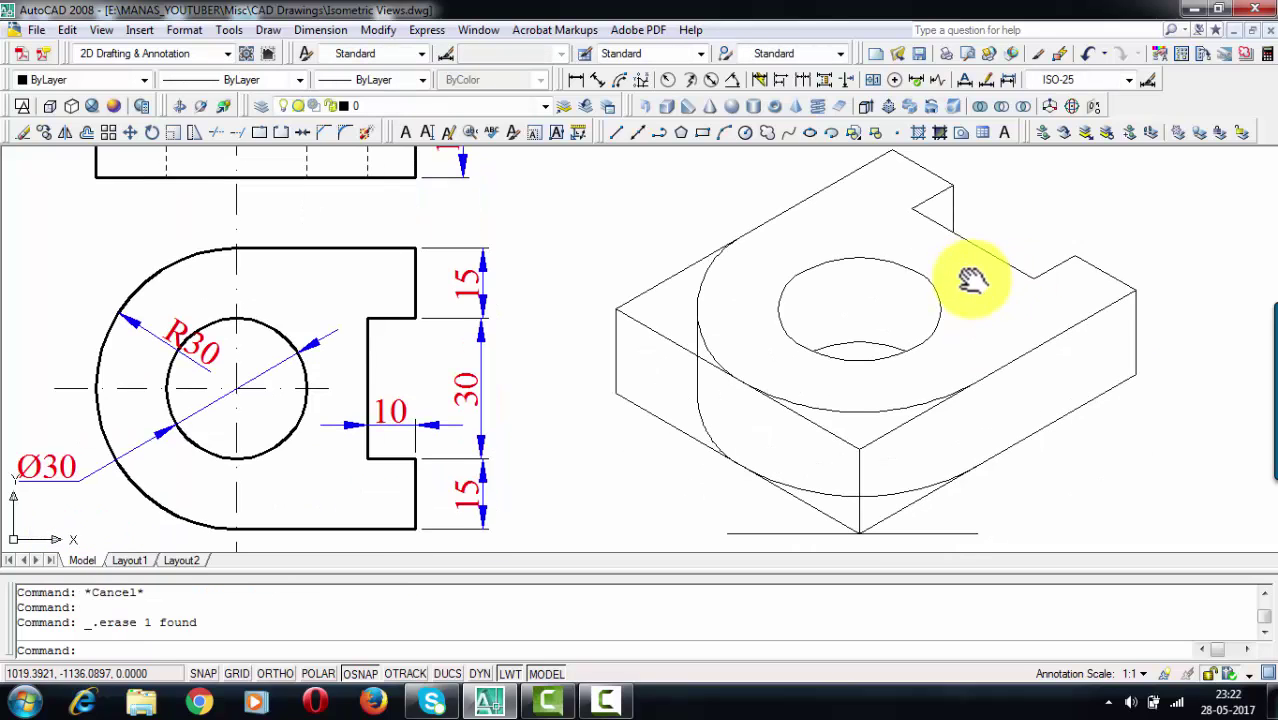
pyautogui.moveTo(895, 367); pyautogui.dragTo(890, 385, button='middle')
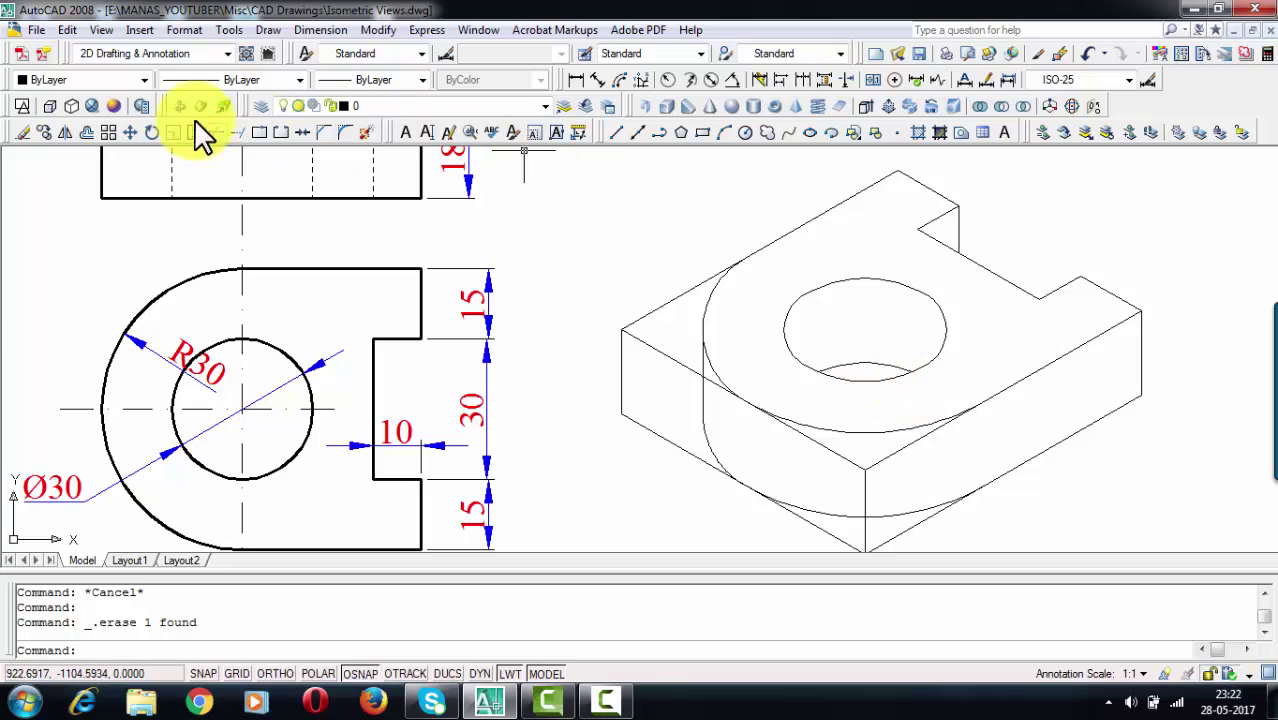
pyautogui.click(378, 80)
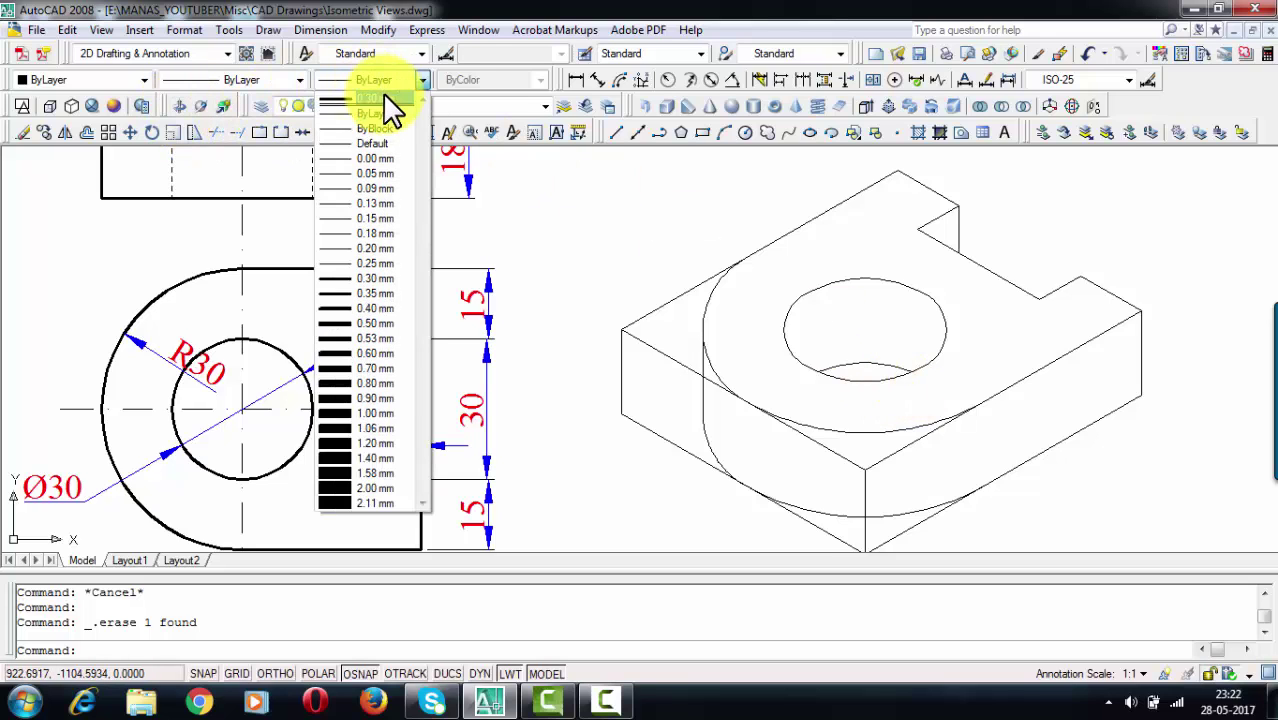
pyautogui.click(370, 262)
pyautogui.click(139, 79)
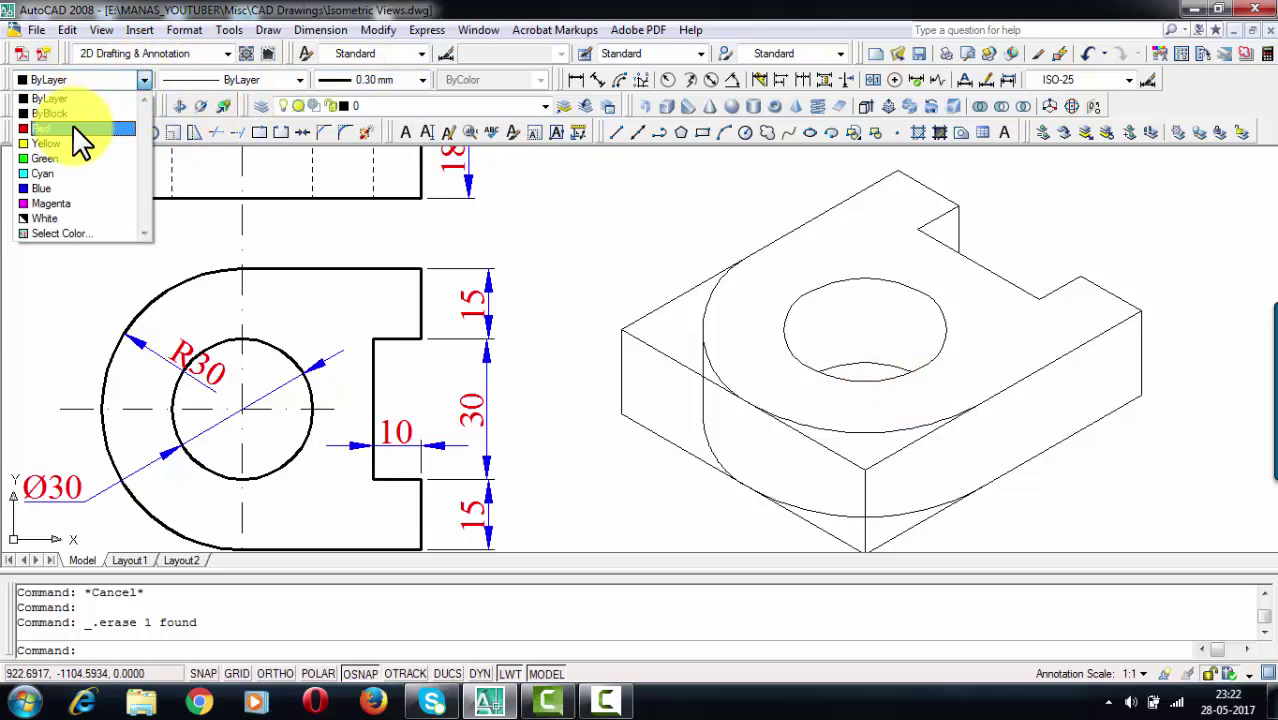
pyautogui.click(72, 126)
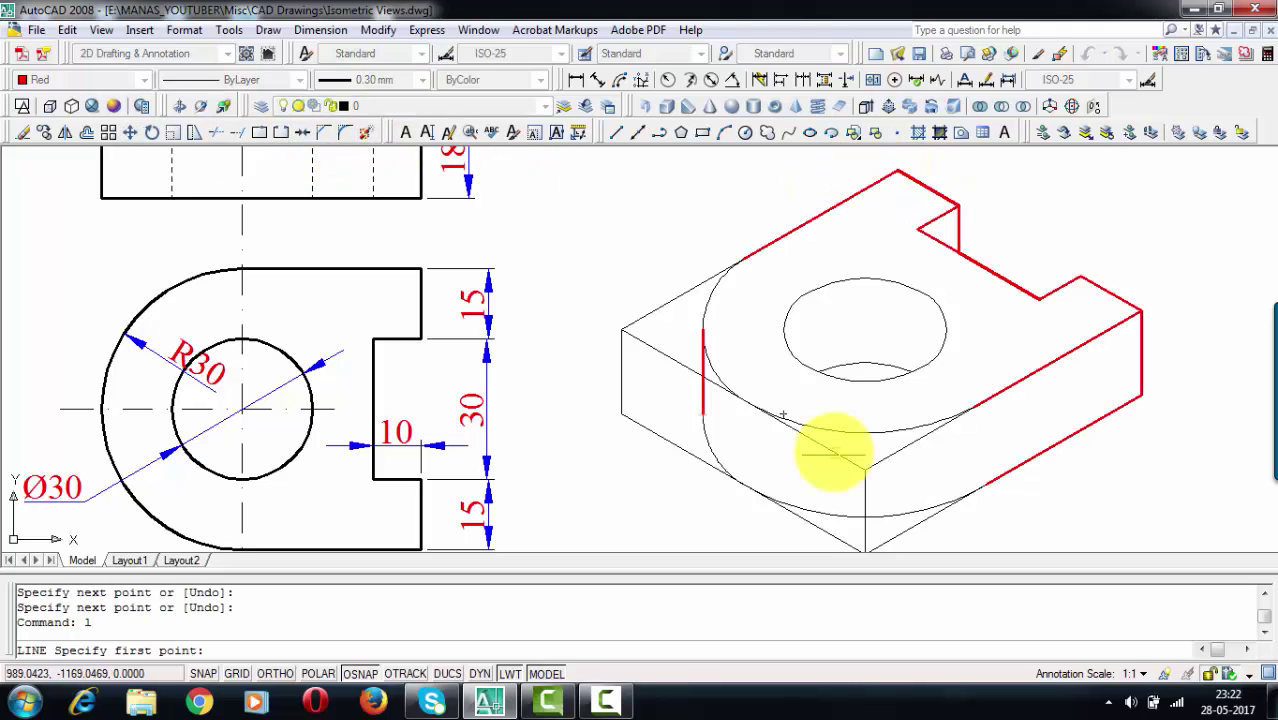
# Change the rounded end's top and bottom arcs and all the hole's visible arcs in the isometric view to 0.30 mm lineweight and red
pyautogui.press('Escape')
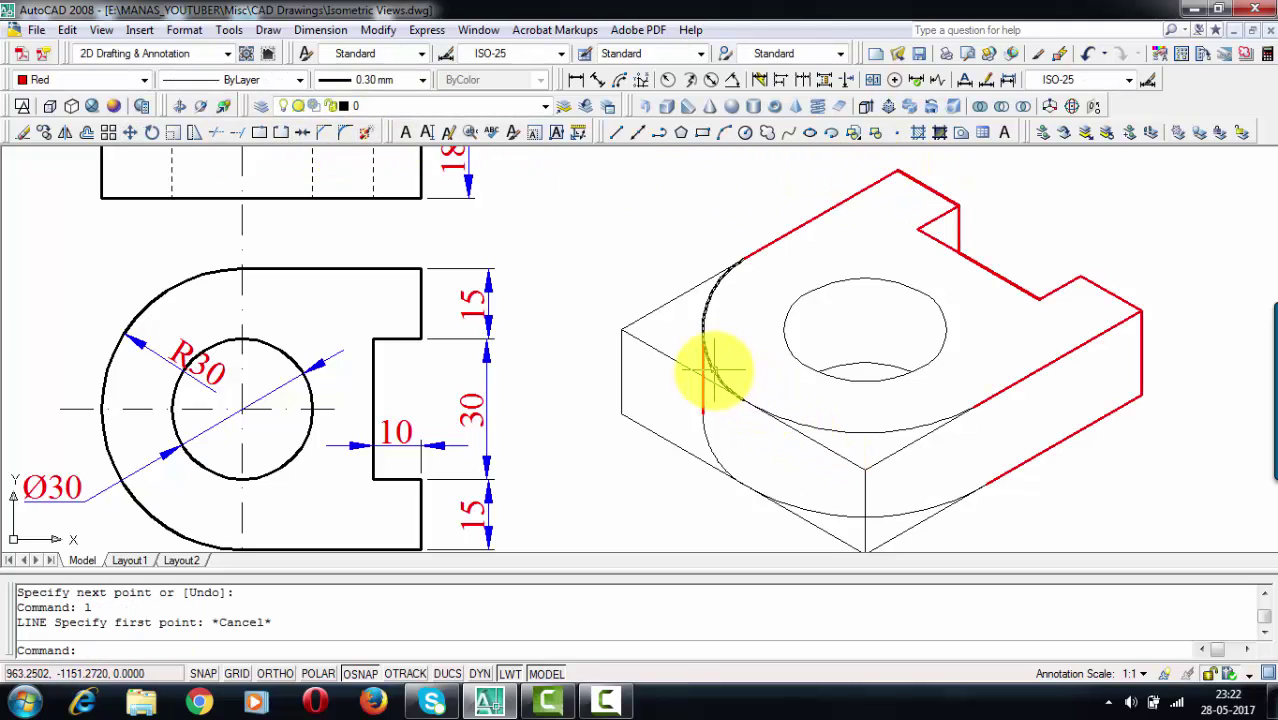
pyautogui.click(708, 368)
pyautogui.click(881, 434)
pyautogui.click(900, 508)
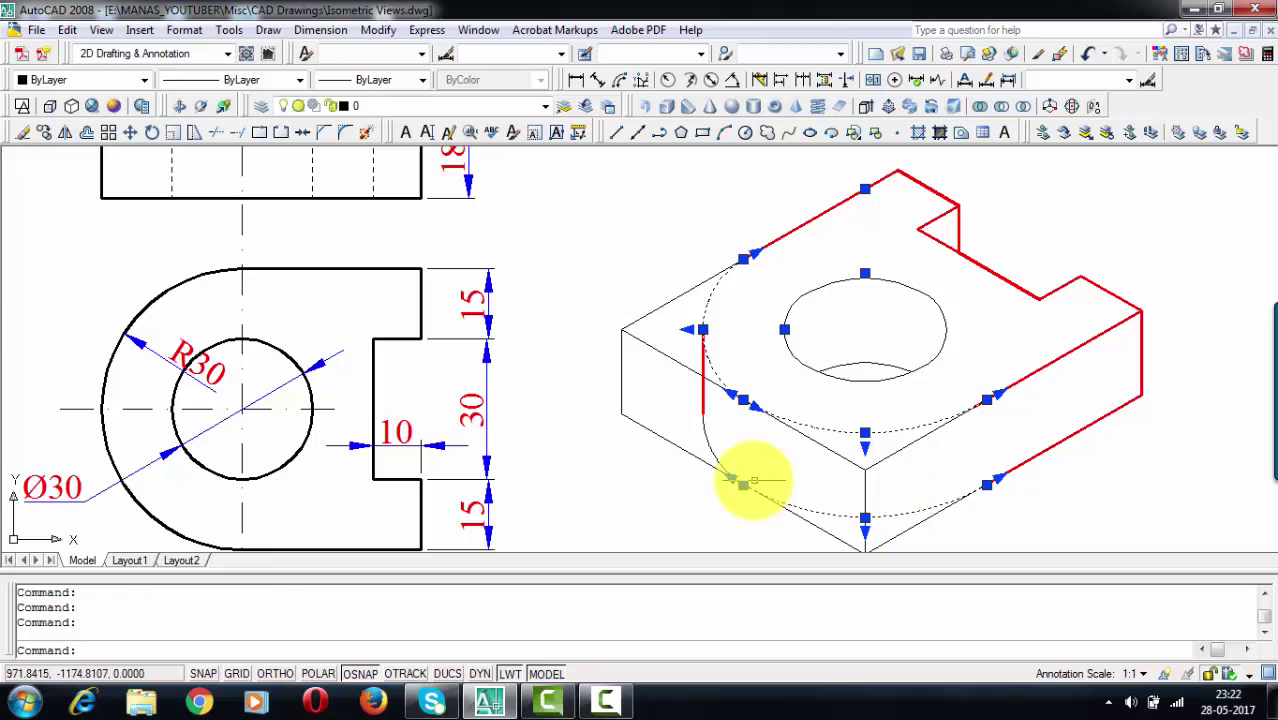
pyautogui.click(711, 447)
pyautogui.click(790, 305)
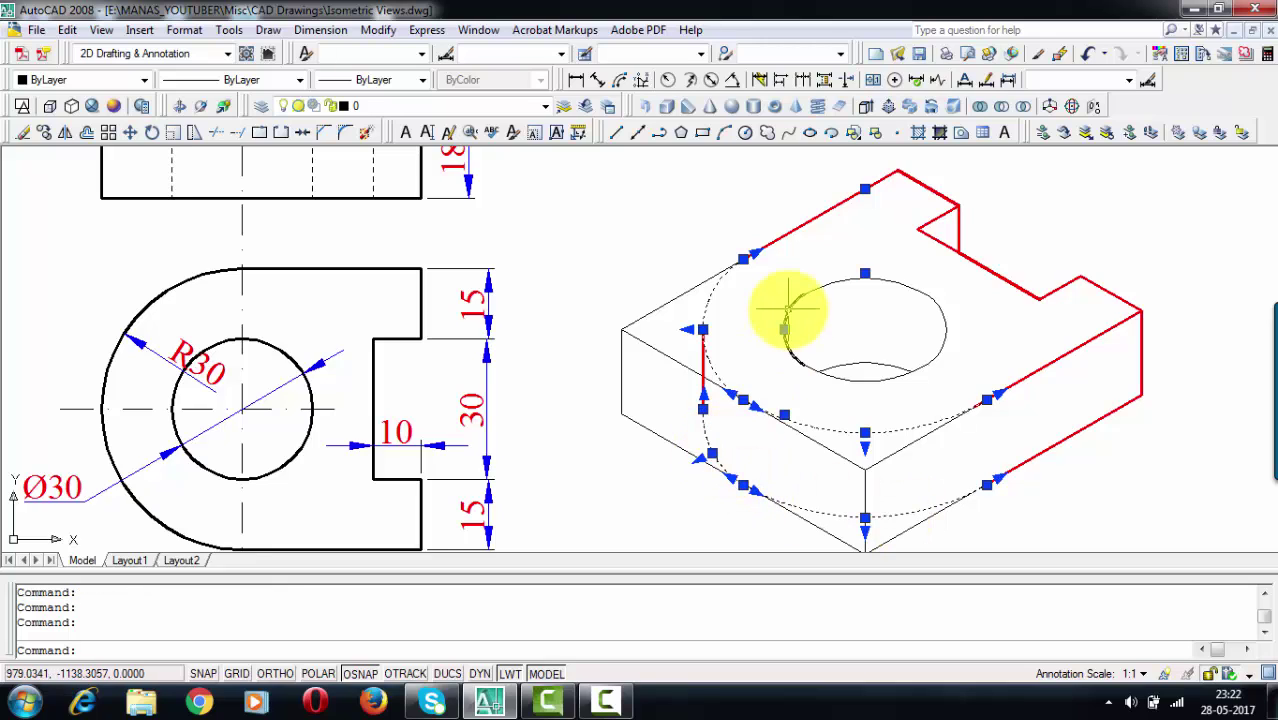
pyautogui.click(946, 322)
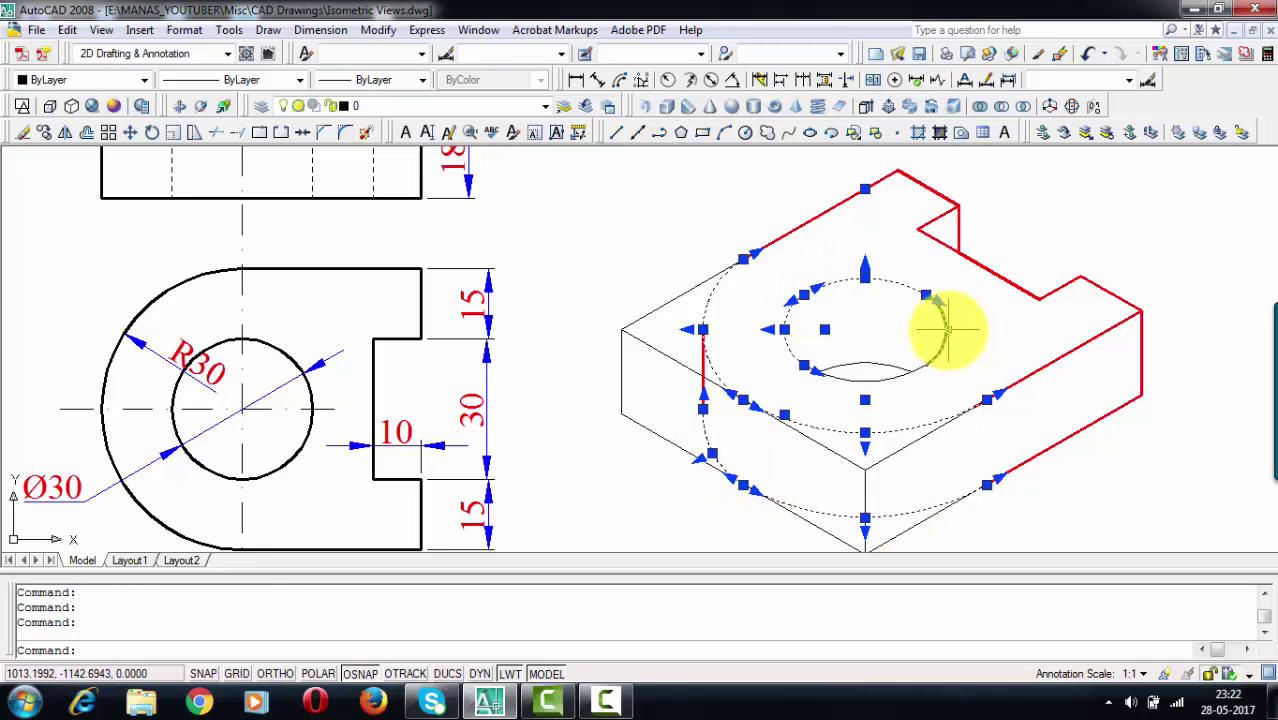
pyautogui.click(880, 372)
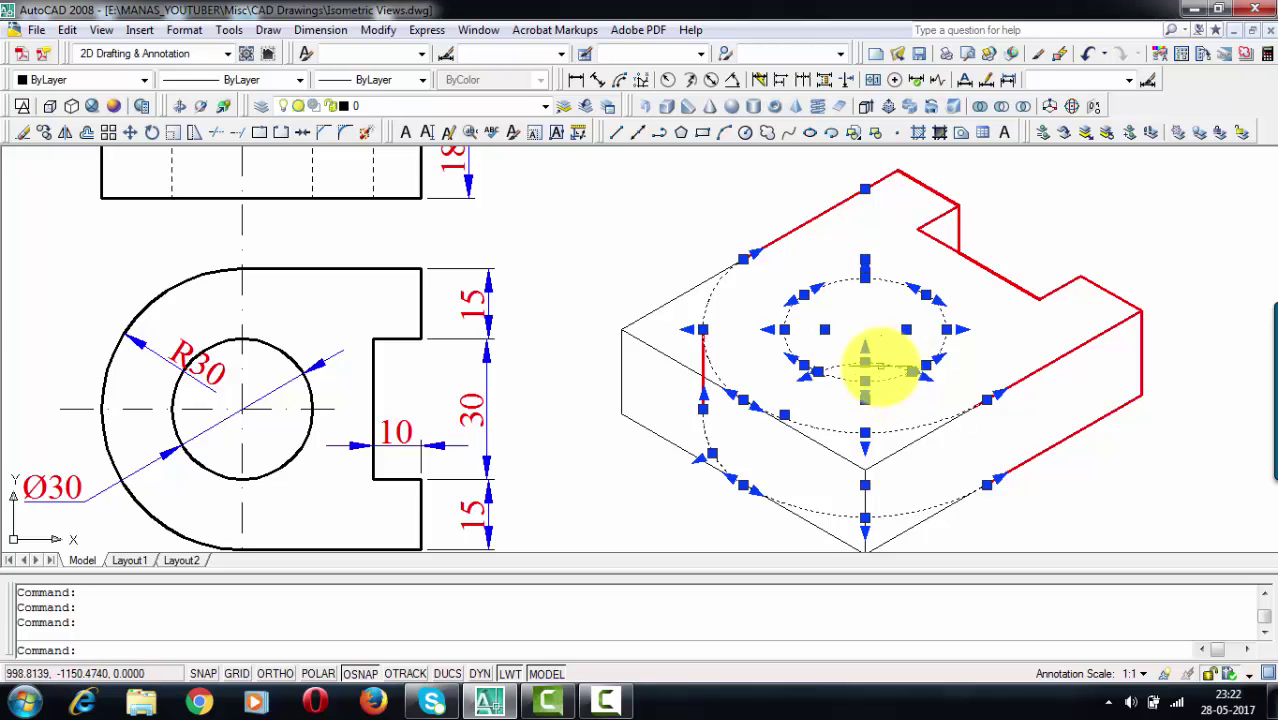
pyautogui.click(371, 80)
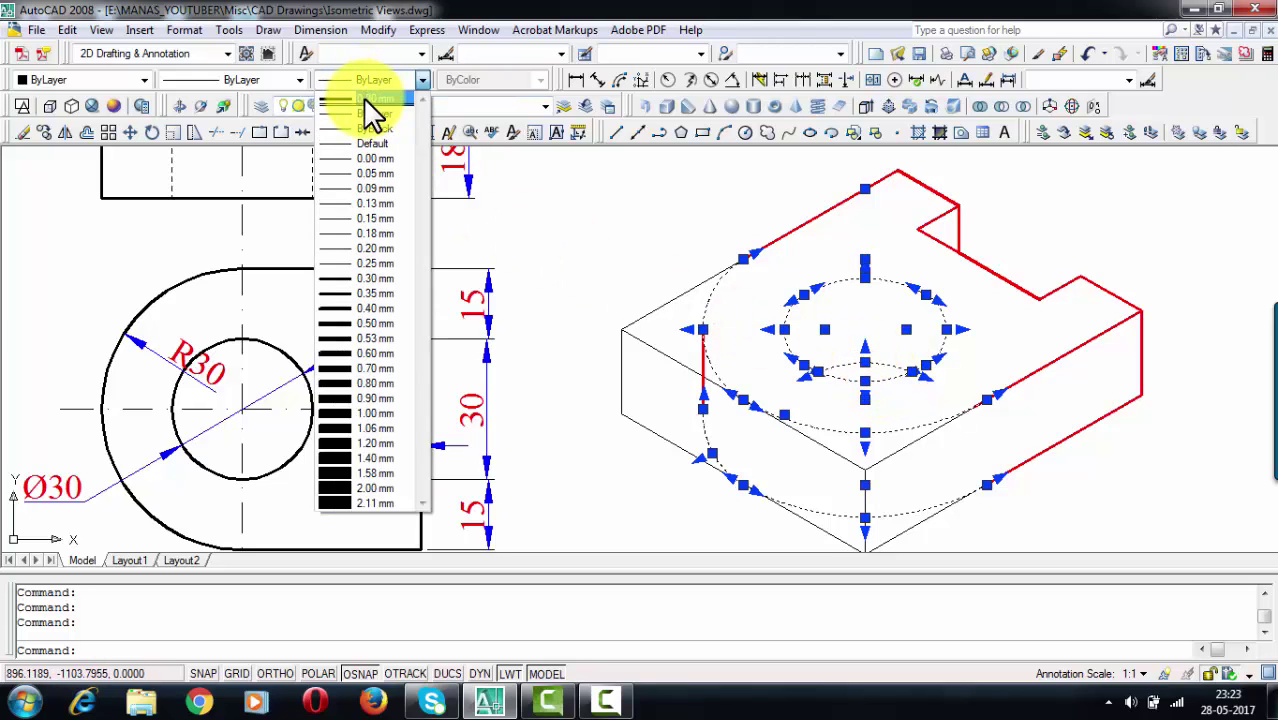
pyautogui.click(370, 100)
pyautogui.click(132, 80)
pyautogui.click(100, 125)
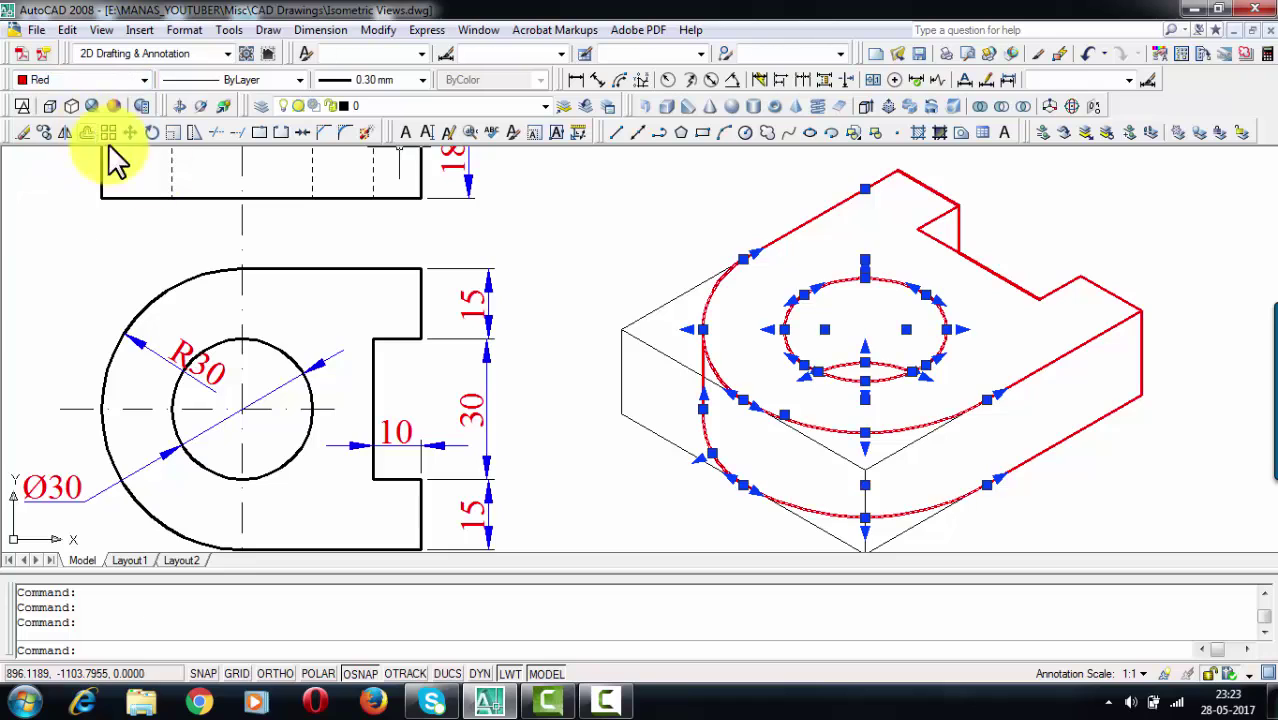
pyautogui.press('Escape')
pyautogui.scroll(-2, 1107, 414)
pyautogui.moveTo(1107, 414)
pyautogui.mouseDown(button='middle')
pyautogui.moveTo(1018, 435)
pyautogui.moveTo(1004, 422)
pyautogui.mouseUp(button='middle')
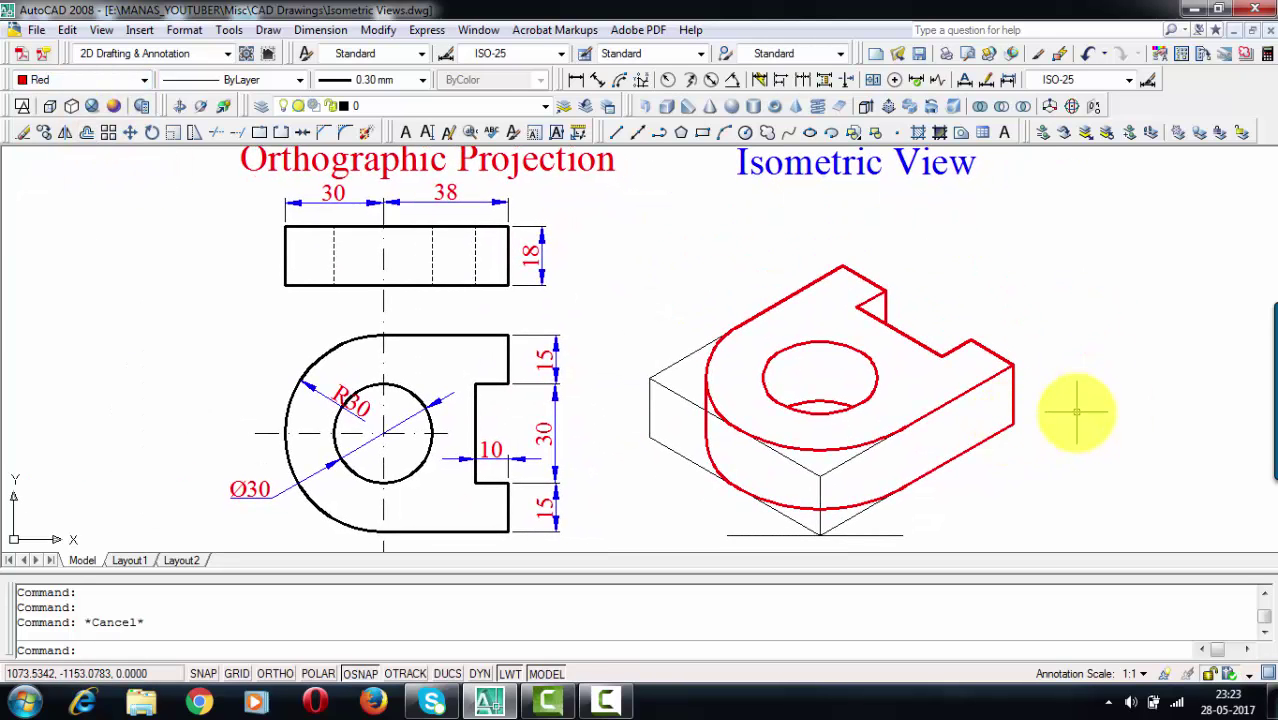